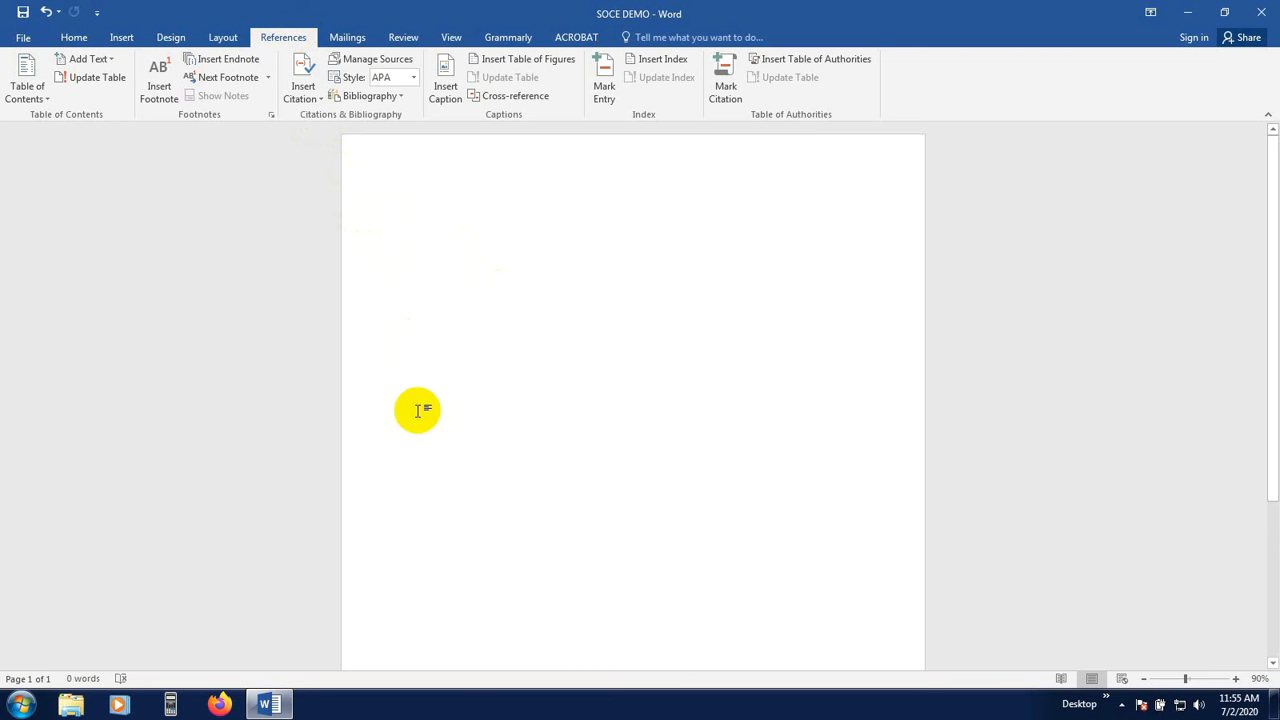
scroll(450, 289, down, 1)
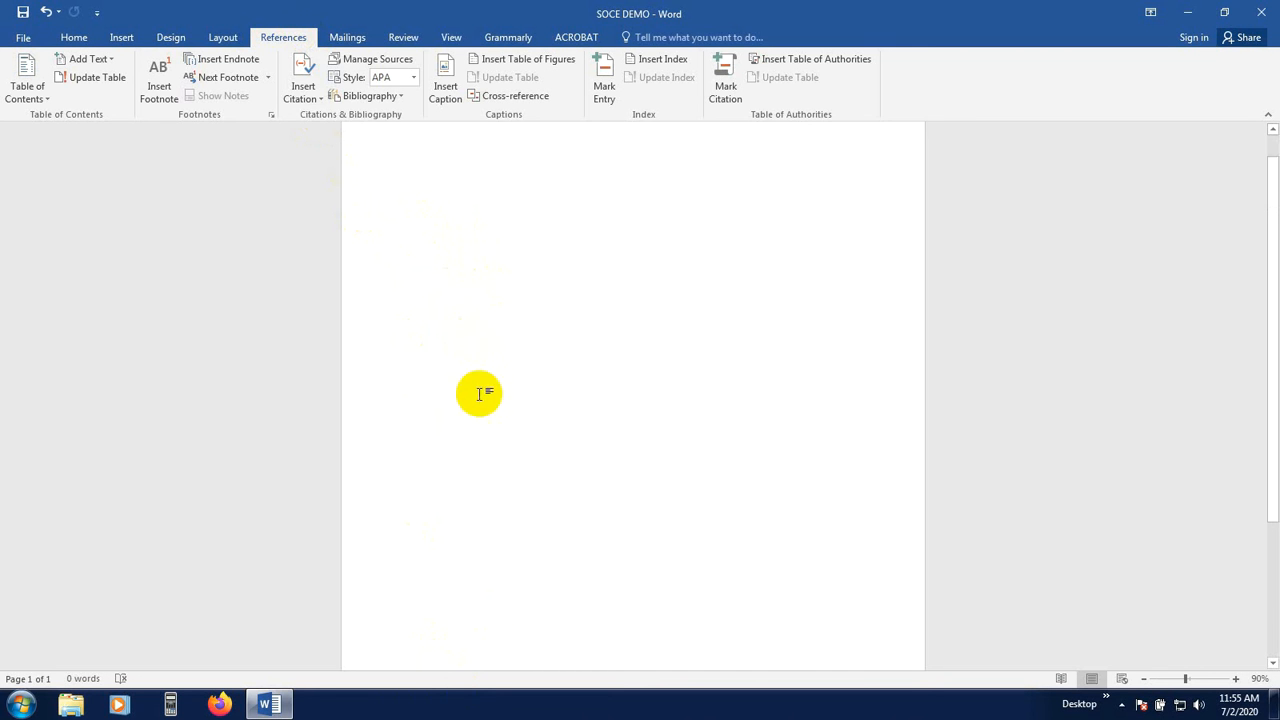
scroll(477, 391, up, 1)
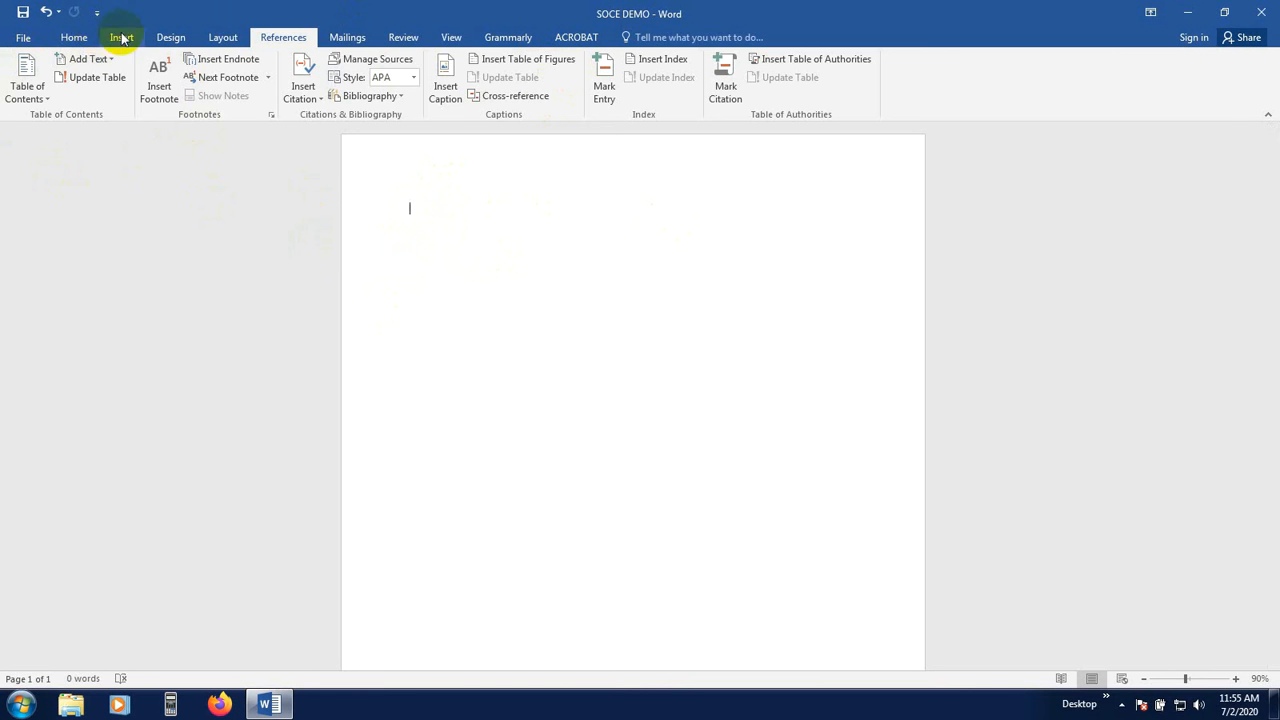
Enter "sadfsa sad as sa" as a Heading 1 and apply the multilevel numbering 1 Heading 1, 1.1 Heading 2, 1.1.1 Heading 3
click(75, 38)
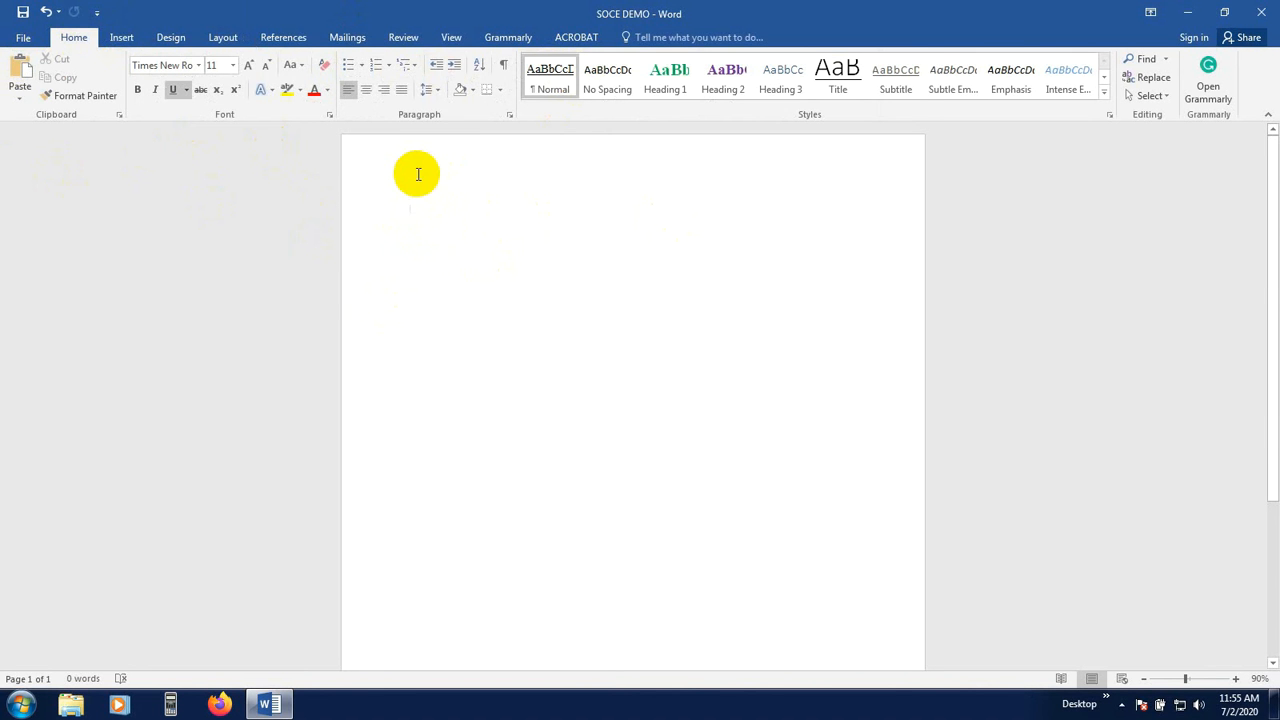
text(sdf)
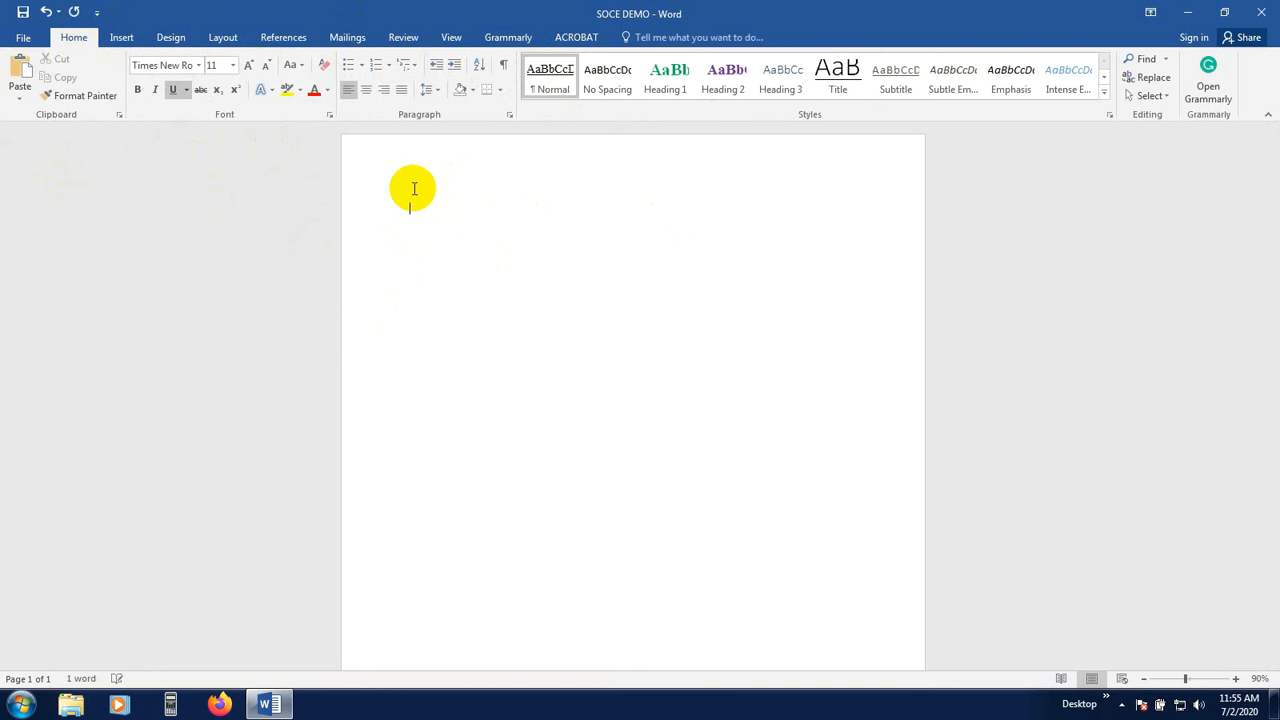
click(684, 71)
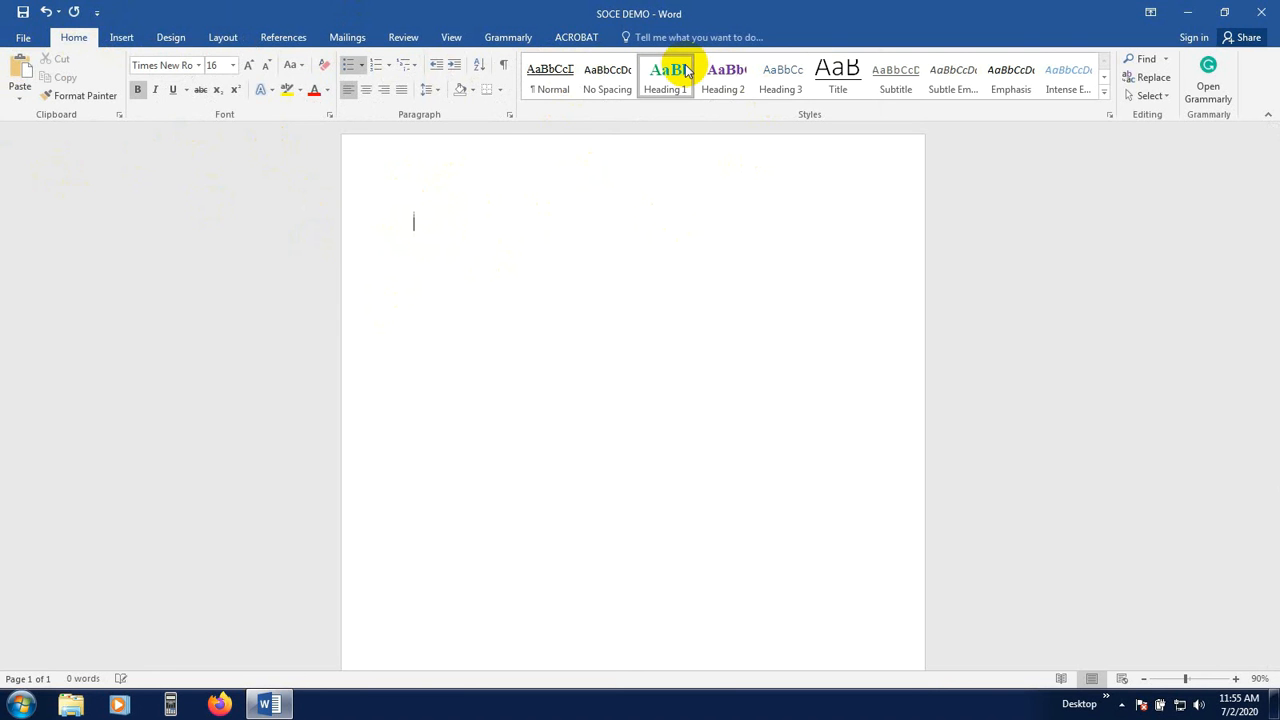
text(sad as sa)
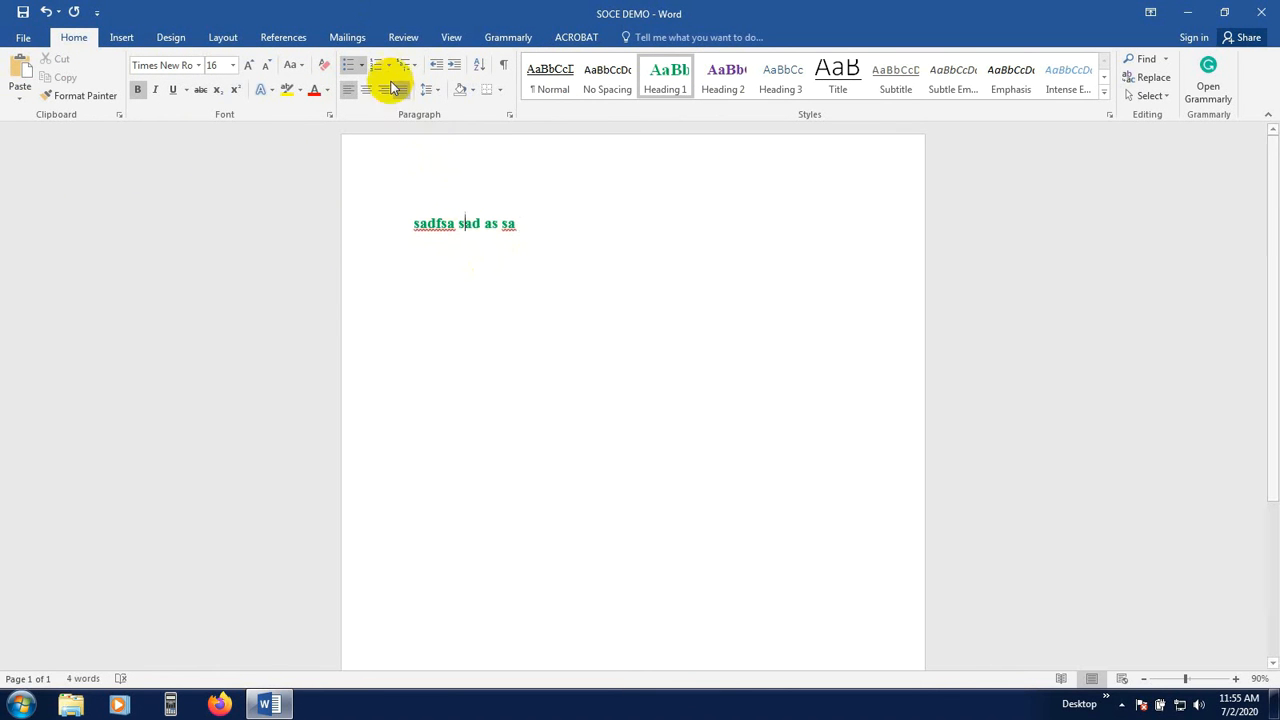
click(418, 66)
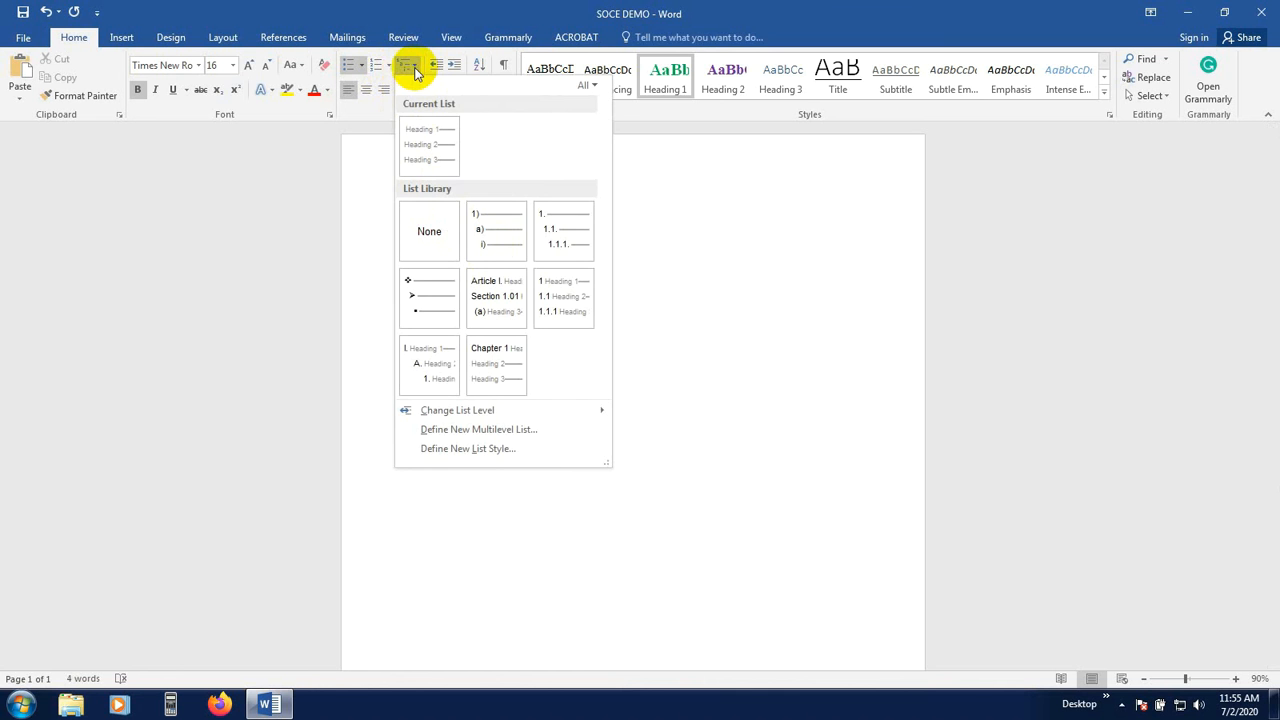
click(550, 292)
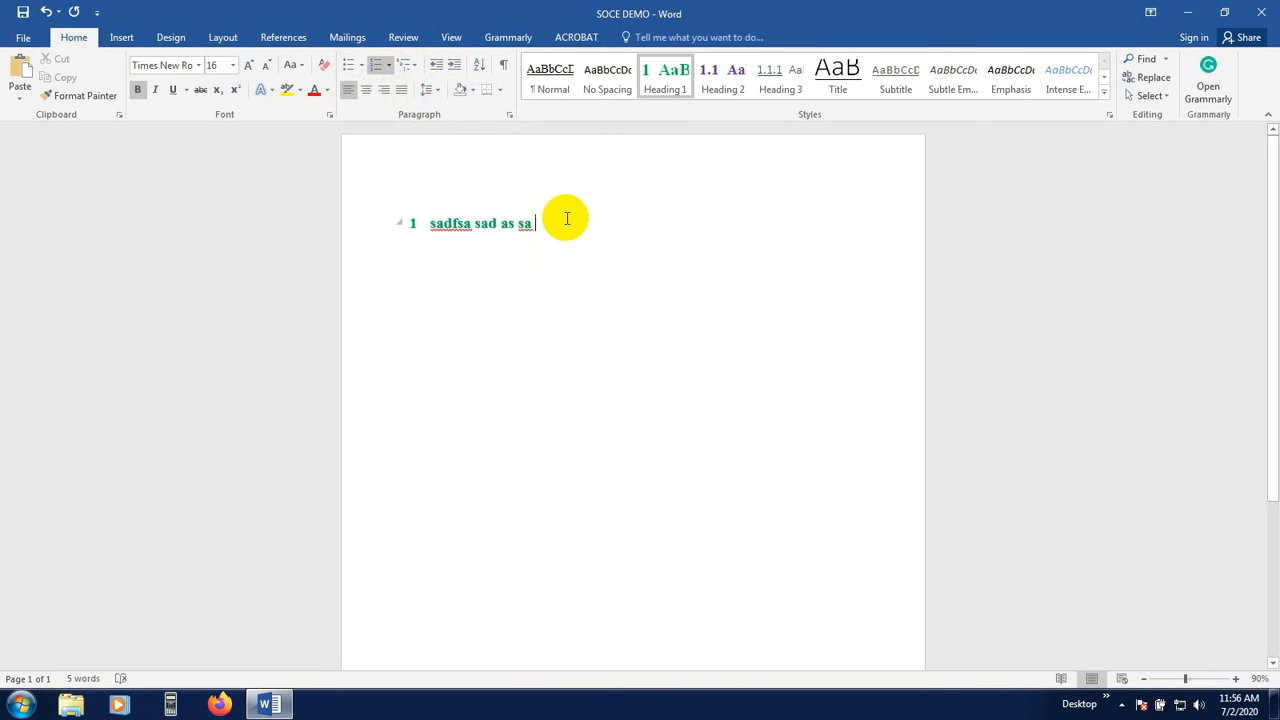
Add the Heading 2 line "sfda sfsa fsa fa sad a" below the first heading
key(Return)
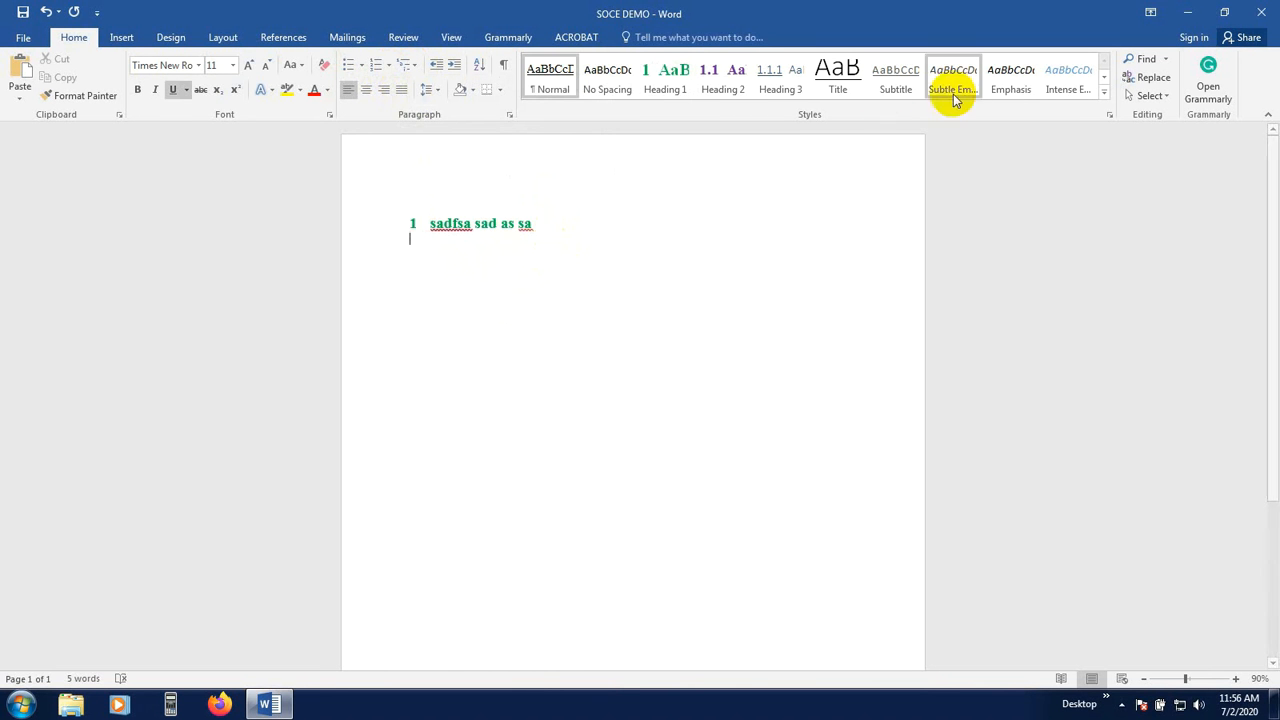
click(731, 80)
text(sfda sfsa fsa fa sad a)
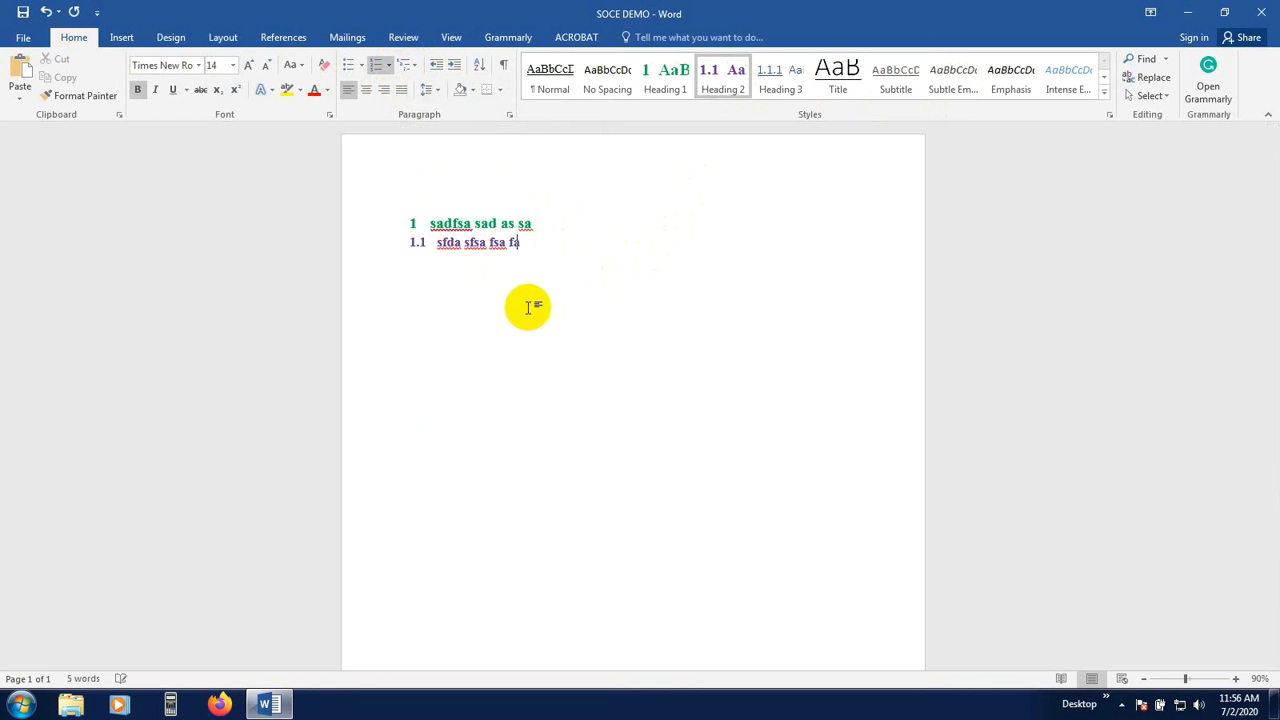
Add the Heading 3 line "afsad fsa ds sa sa ads fsa" with the body lines dsafsa, dsa, dsa, das and sa d beneath it
key(Return)
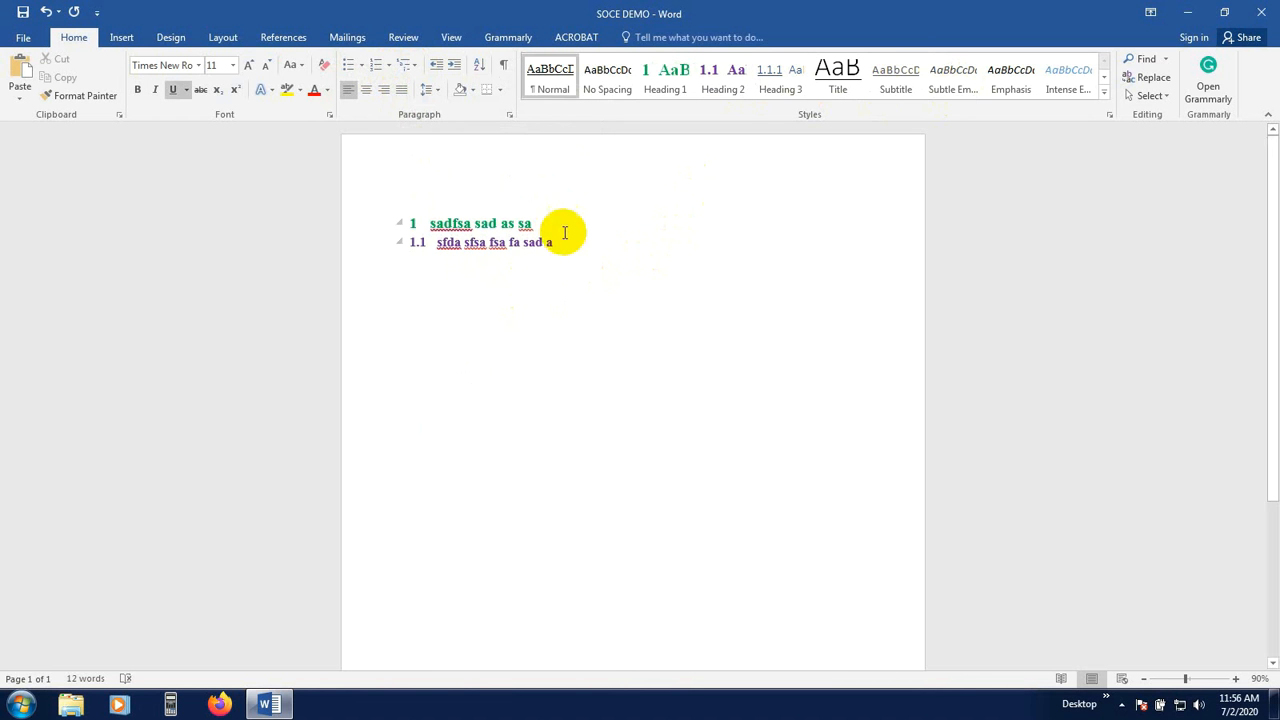
click(783, 78)
text(afsad fsa)
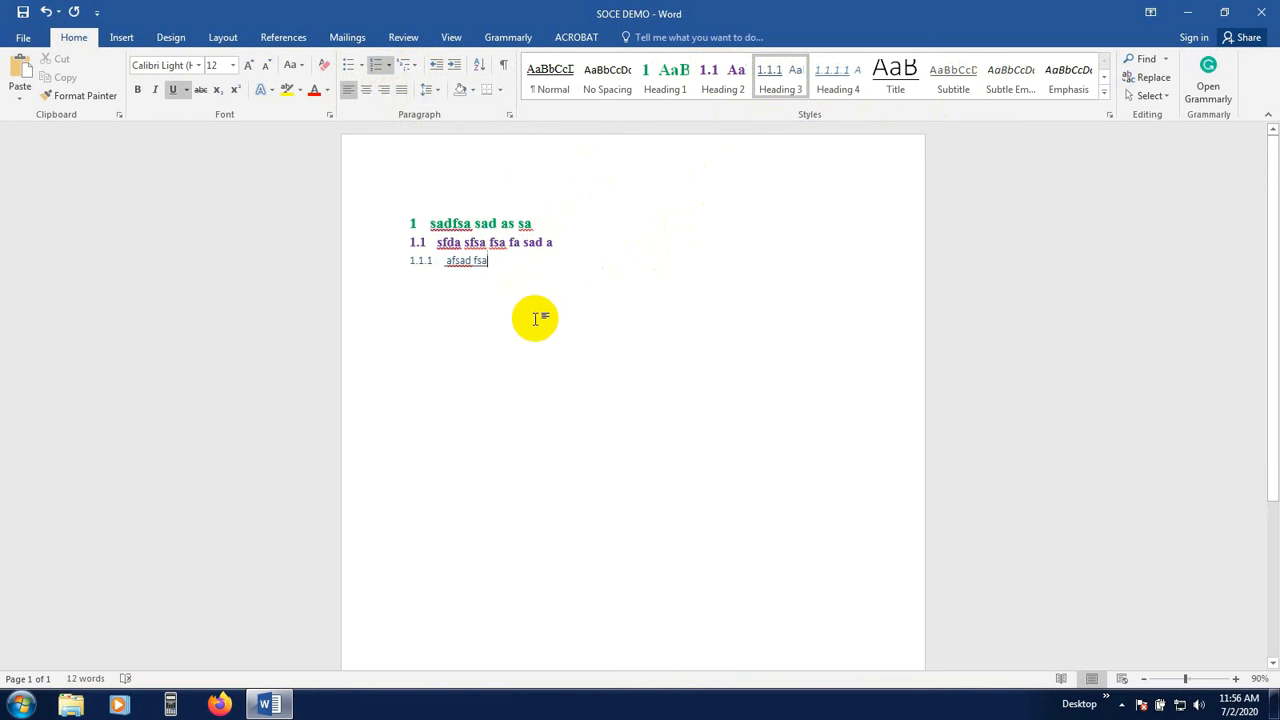
text( ds sa sa ads fsa)
key(Return)
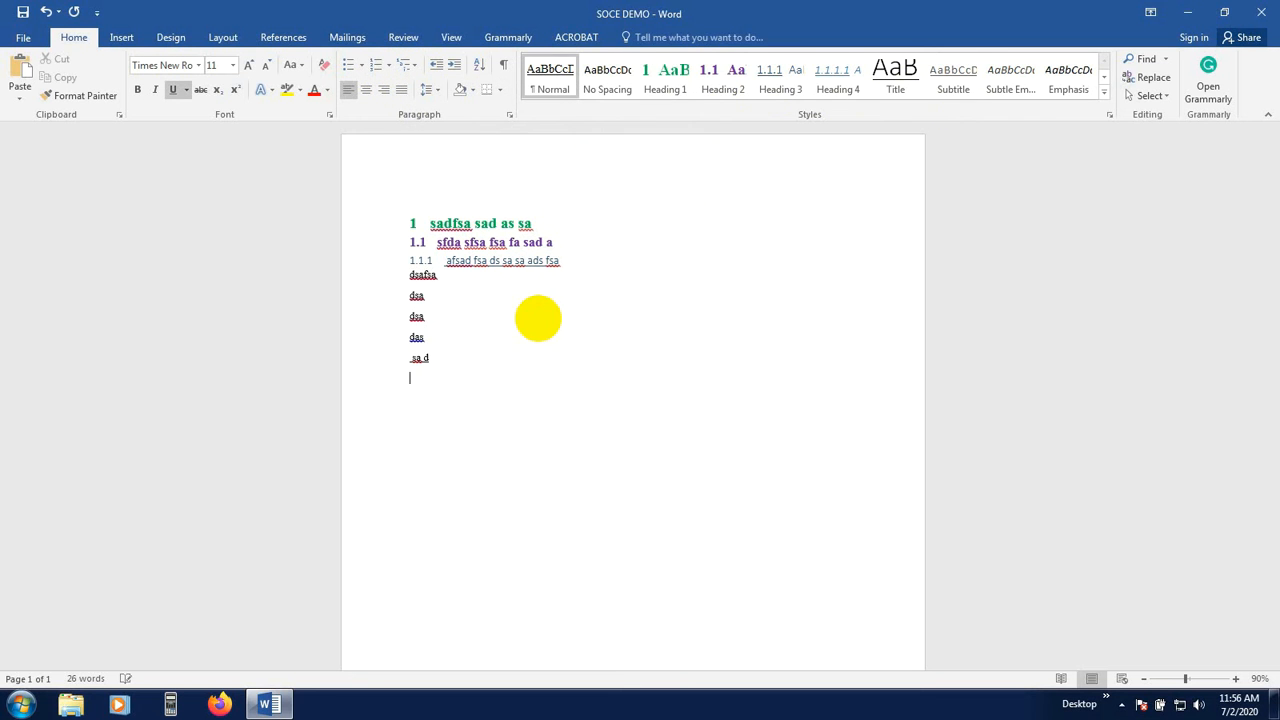
Add a second Heading 1 "As dfa ads sad" after the body lines, with the Heading 2 "Daf af asf as" under it
click(668, 76)
text(as dfa ads)
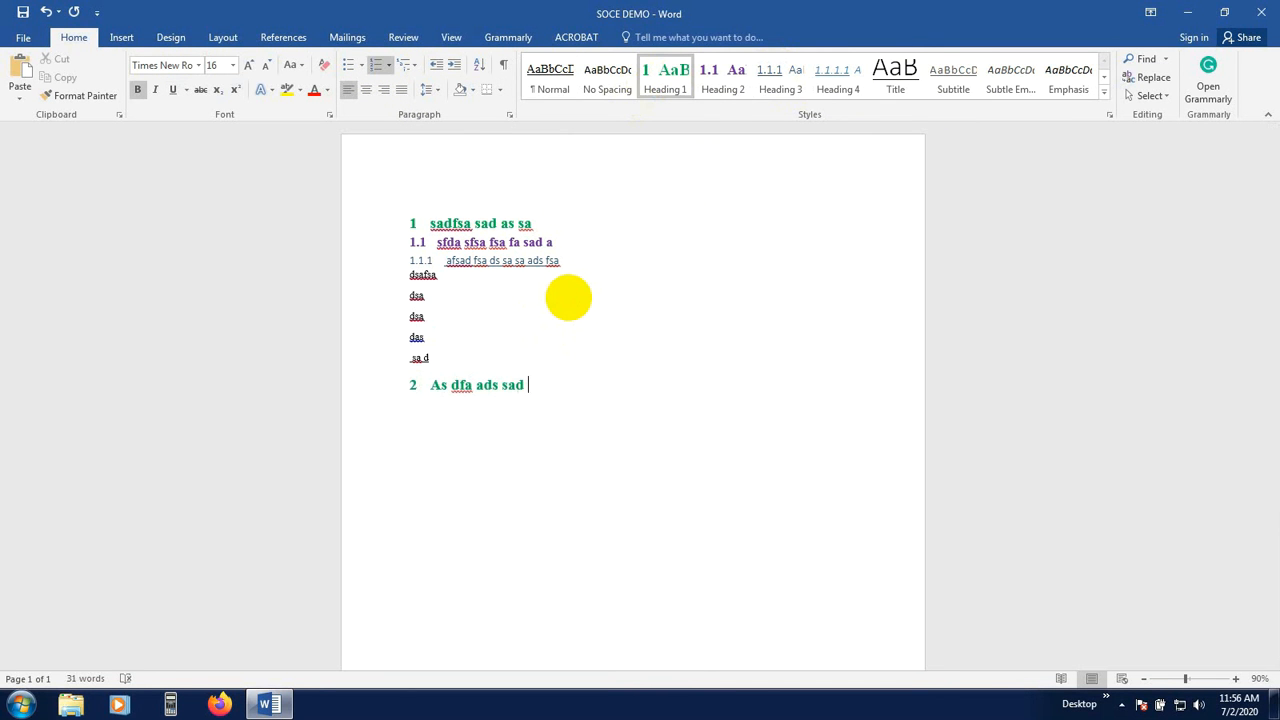
text( sad)
key(Return)
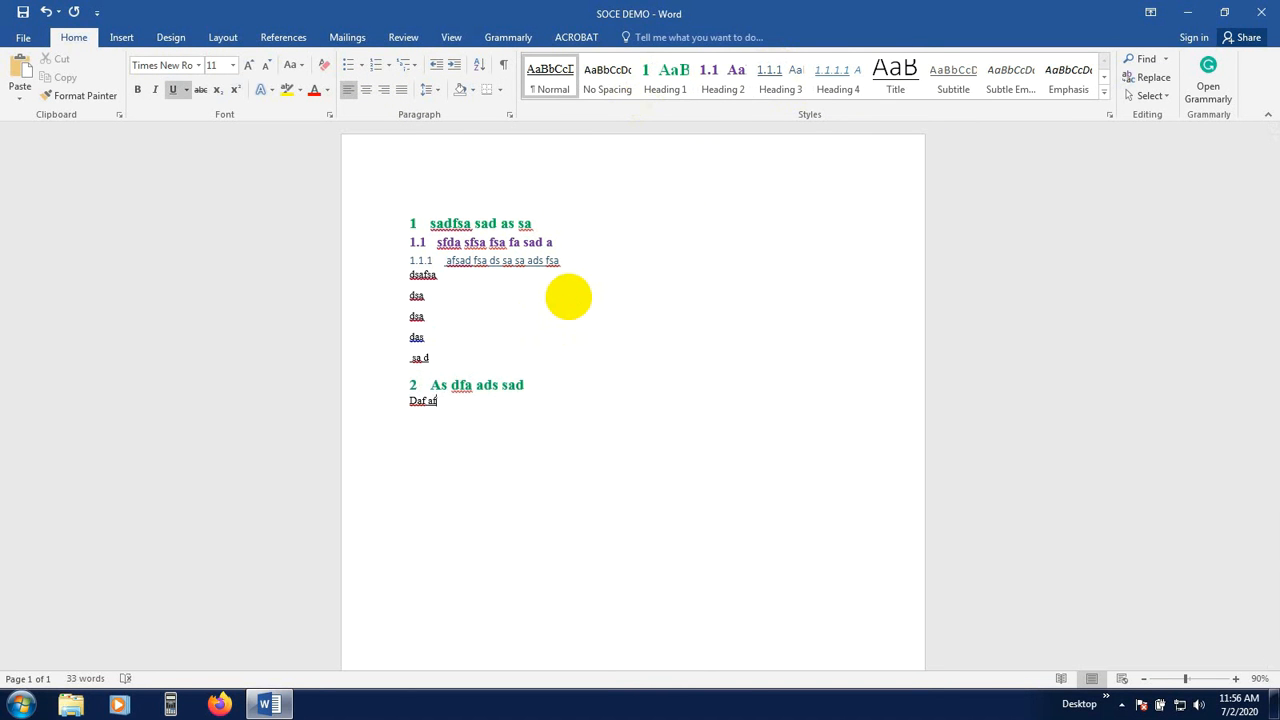
text(Daf af)
click(740, 66)
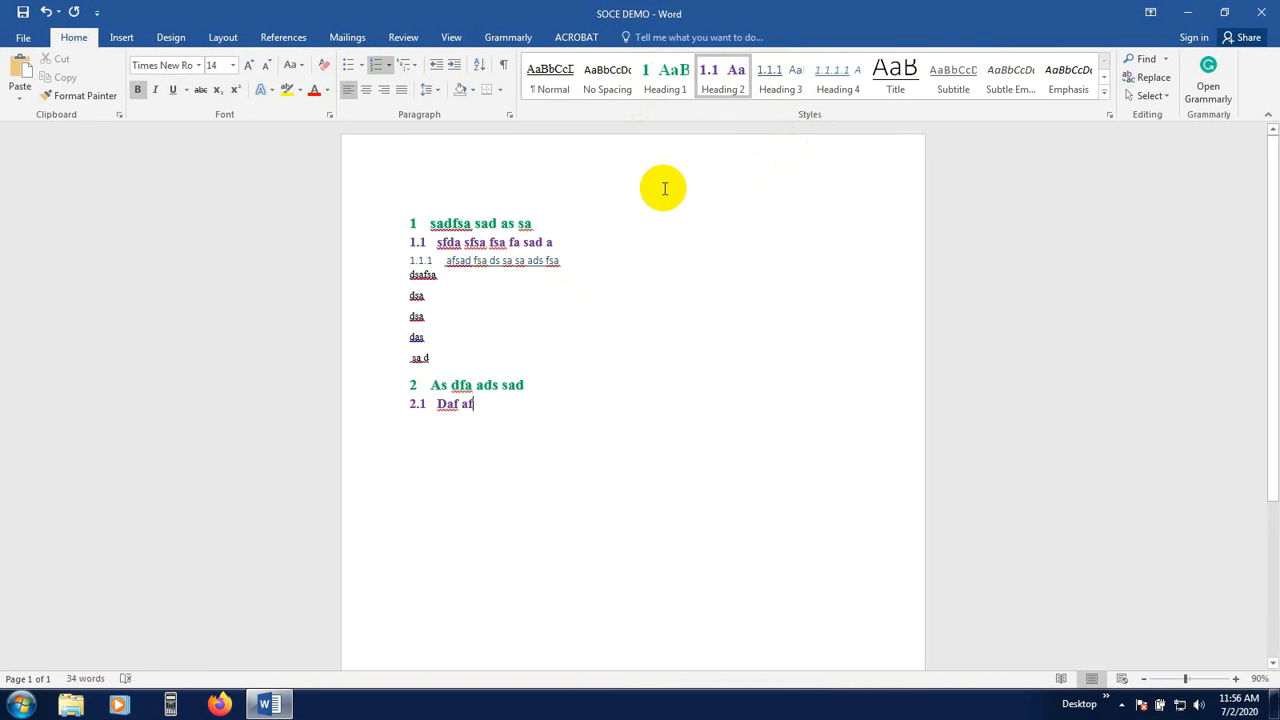
text(asf asf)
Add the Heading 3 line "Afa a" under section 2.1, followed by the body line "Ad fas fa sa sa fsa d sa"
key(Return)
text(Afa a)
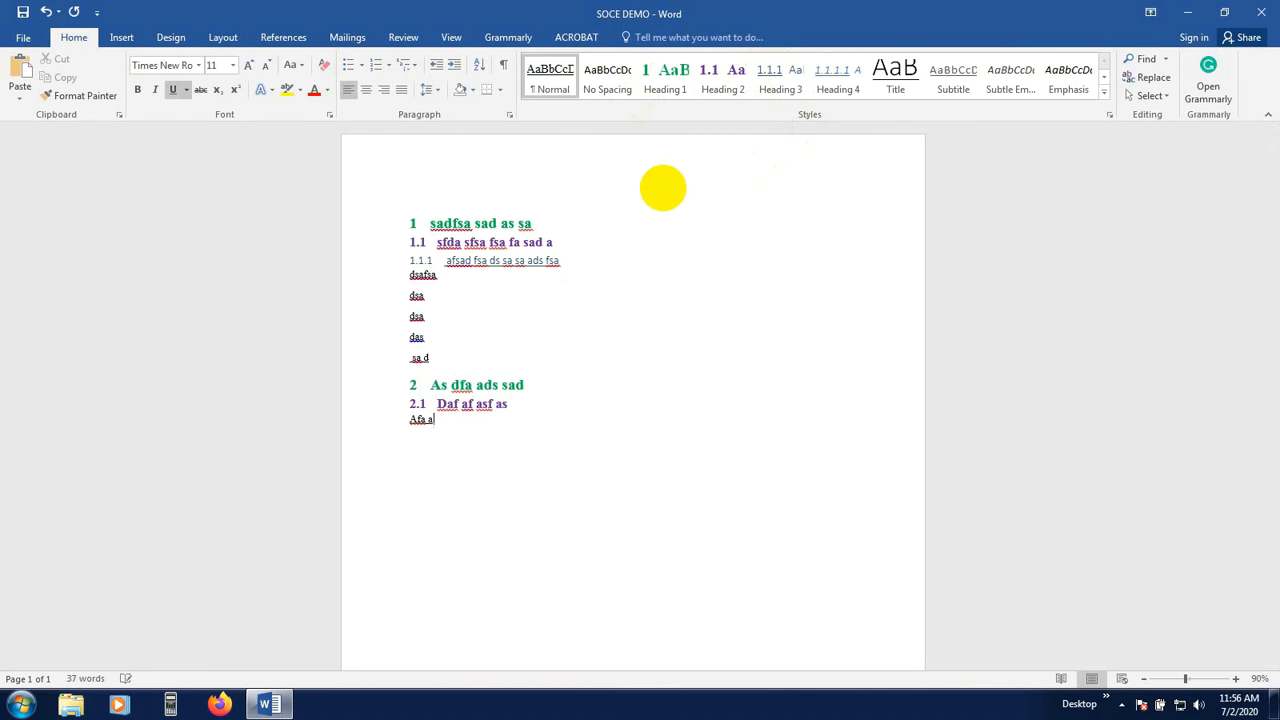
click(795, 75)
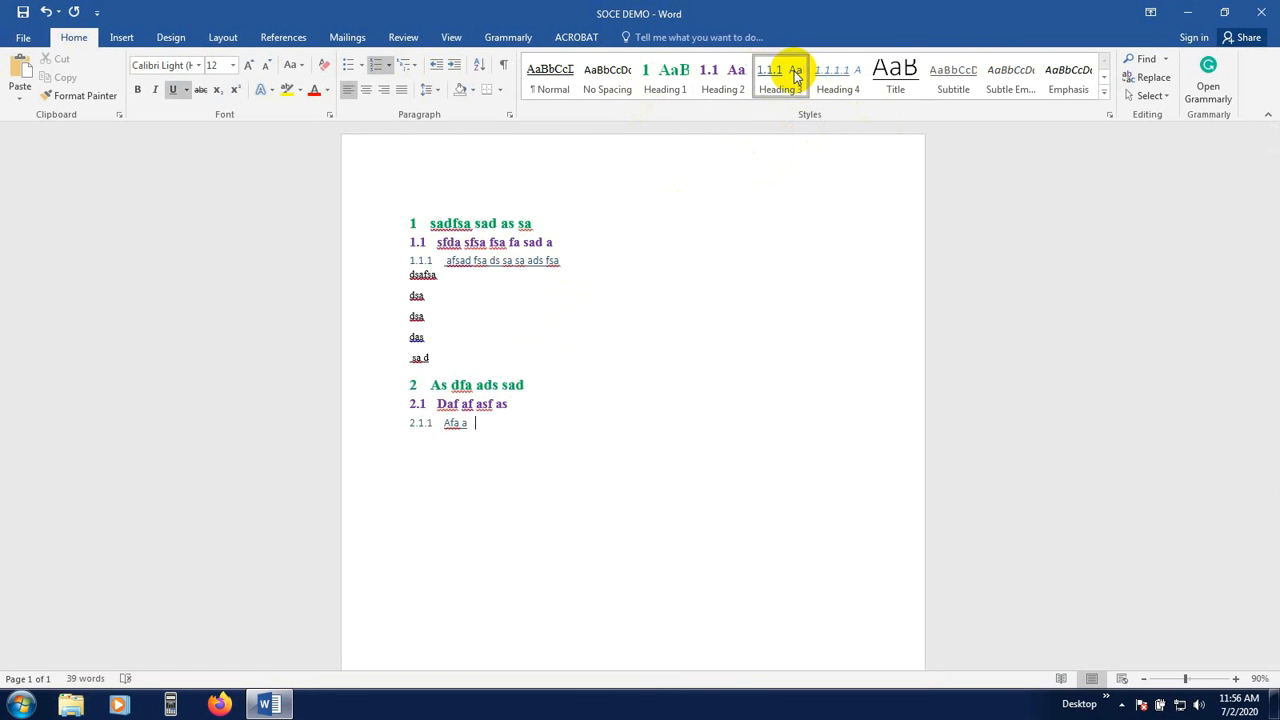
key(Return)
text(Ad fas fa sa sa fsa d sa)
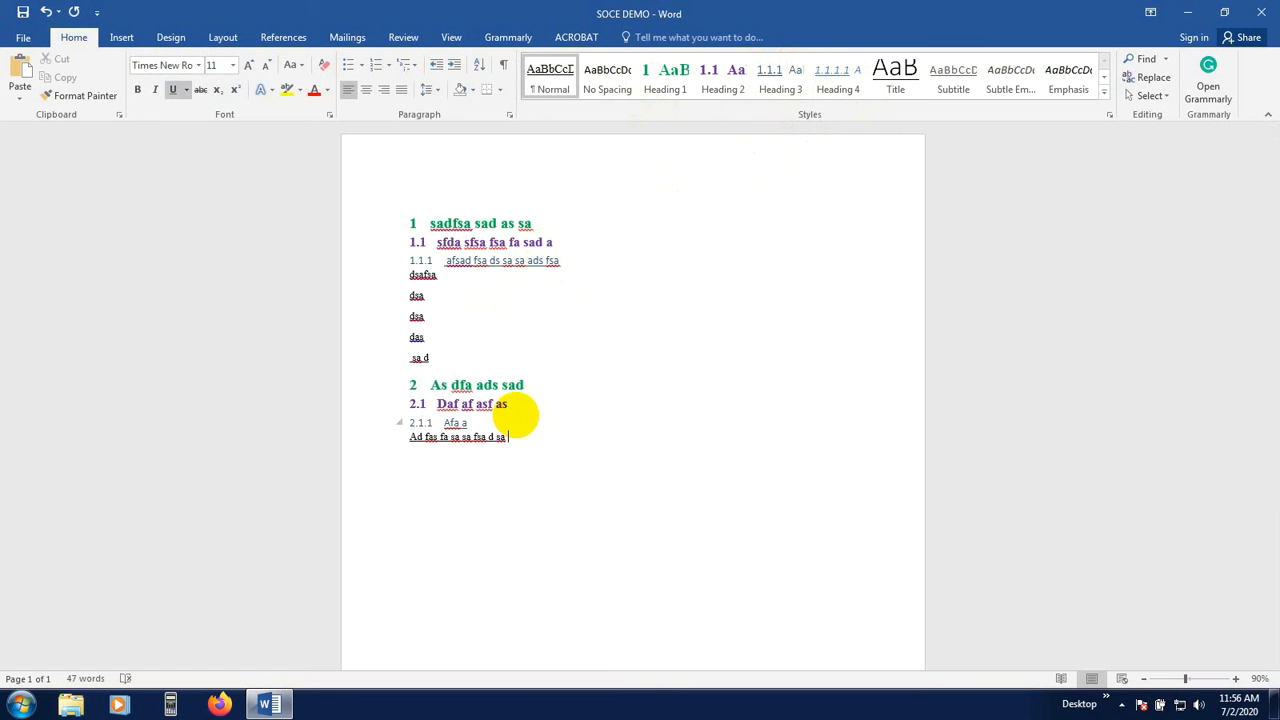
Insert a Next Page section break before the first heading and remove the heading number from the blank first page
scroll(540, 440, down, 5)
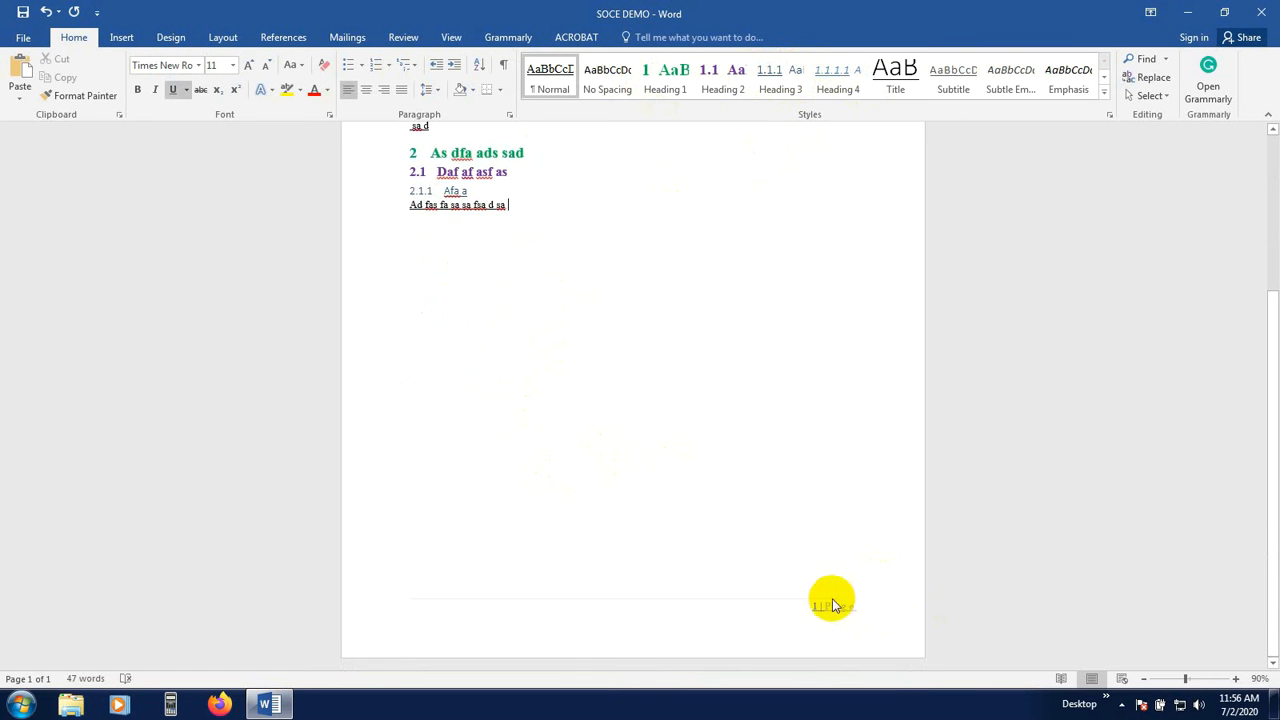
scroll(616, 492, up, 5)
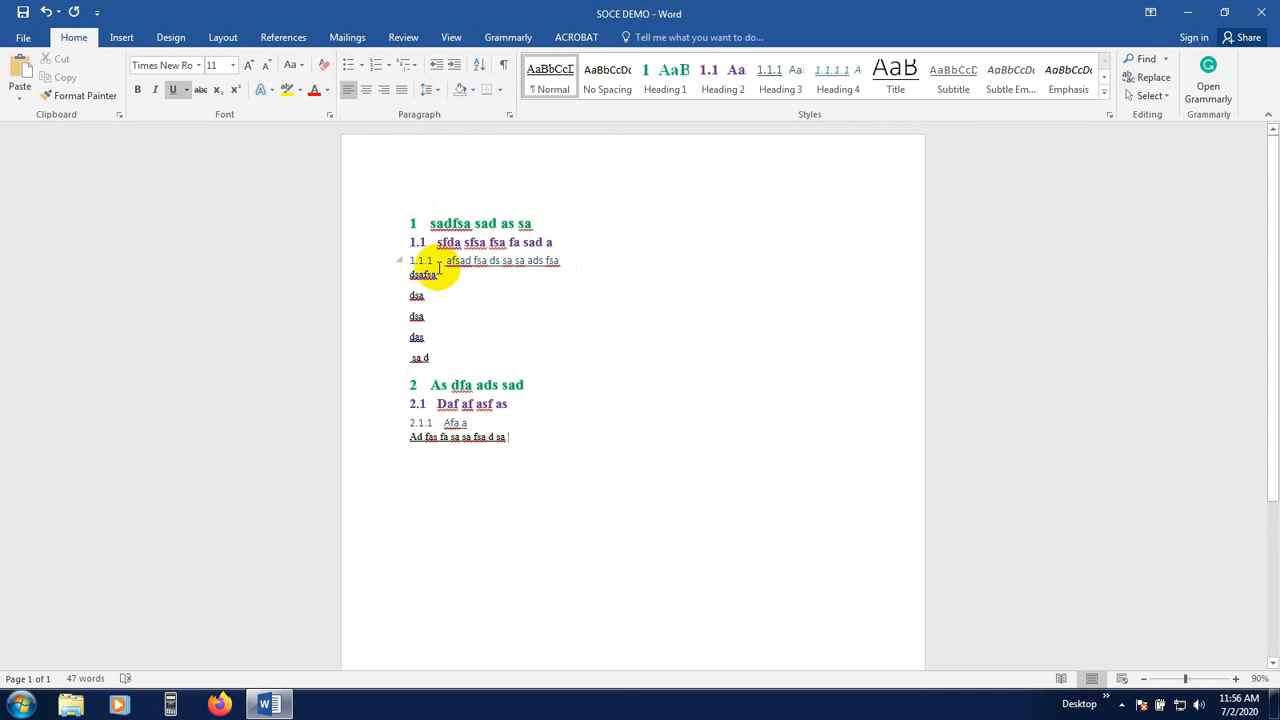
click(431, 192)
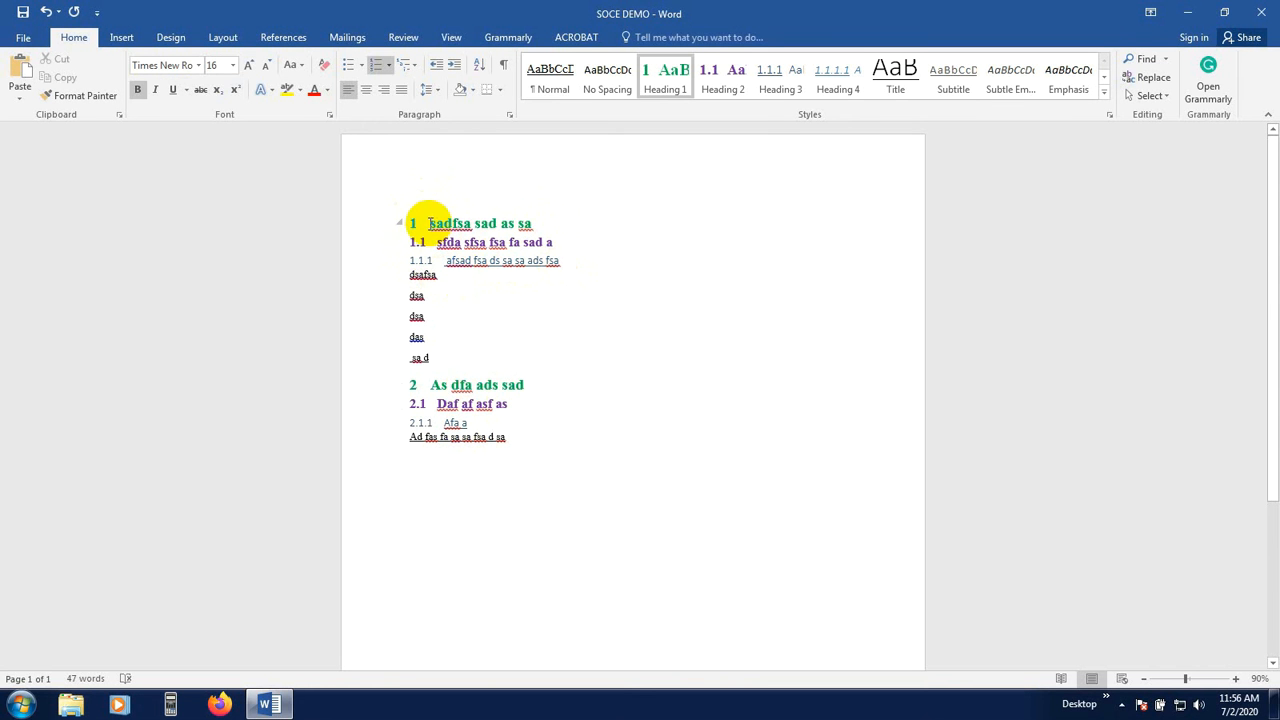
click(224, 37)
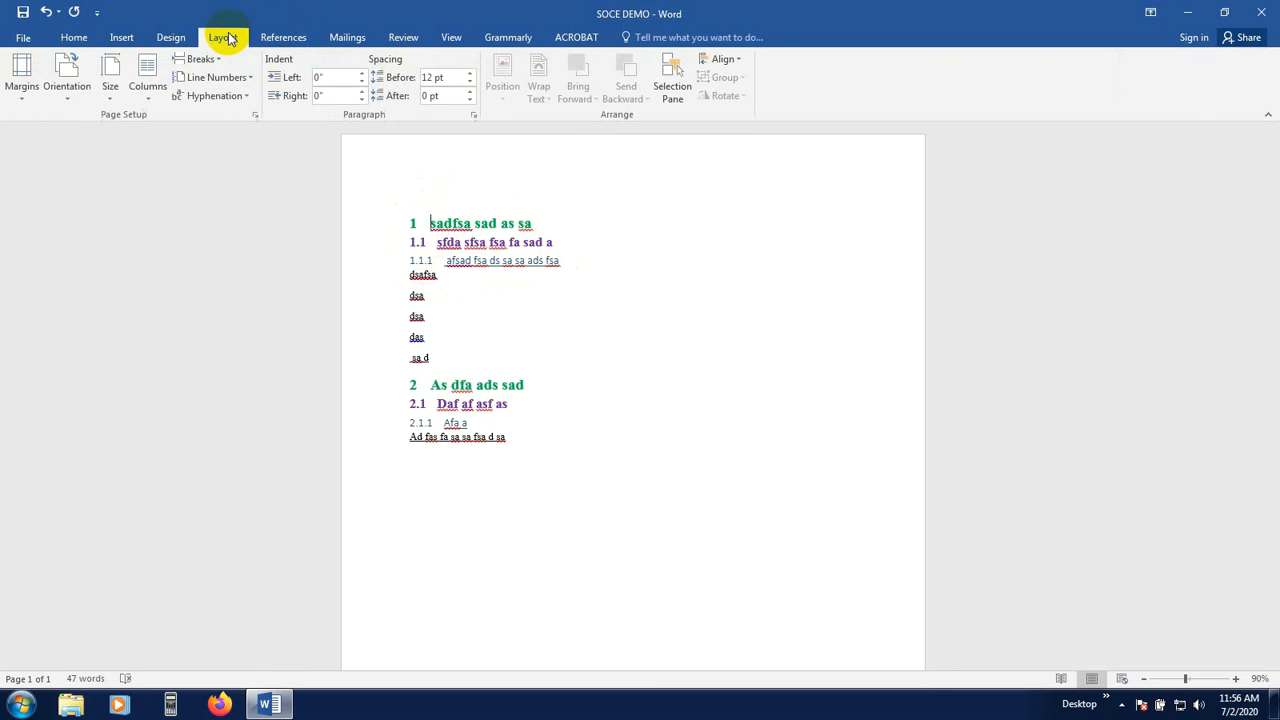
click(201, 59)
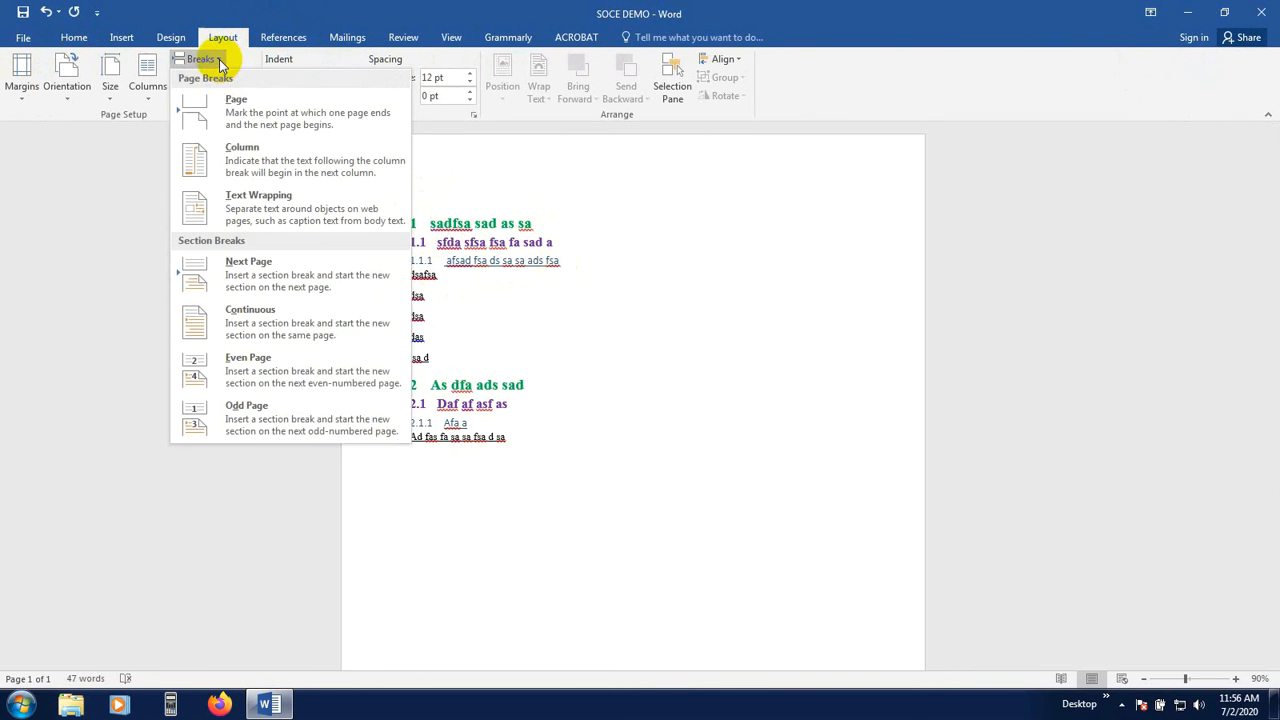
click(248, 278)
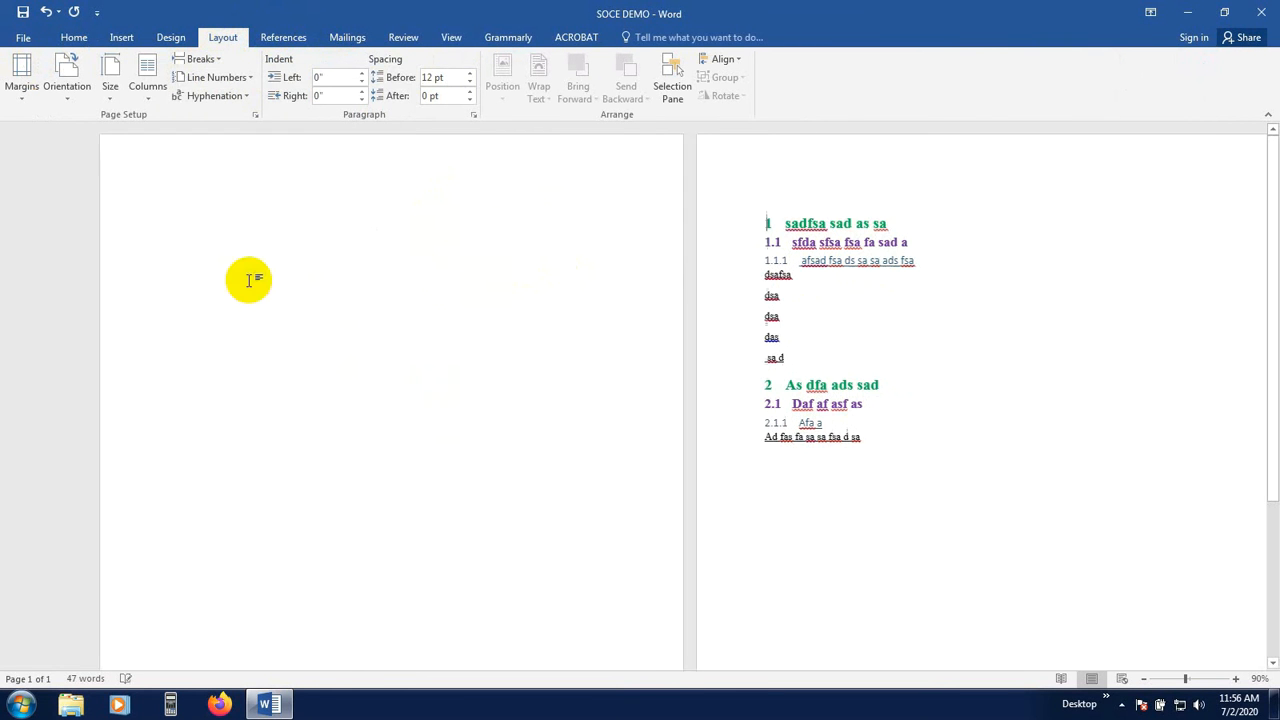
click(171, 232)
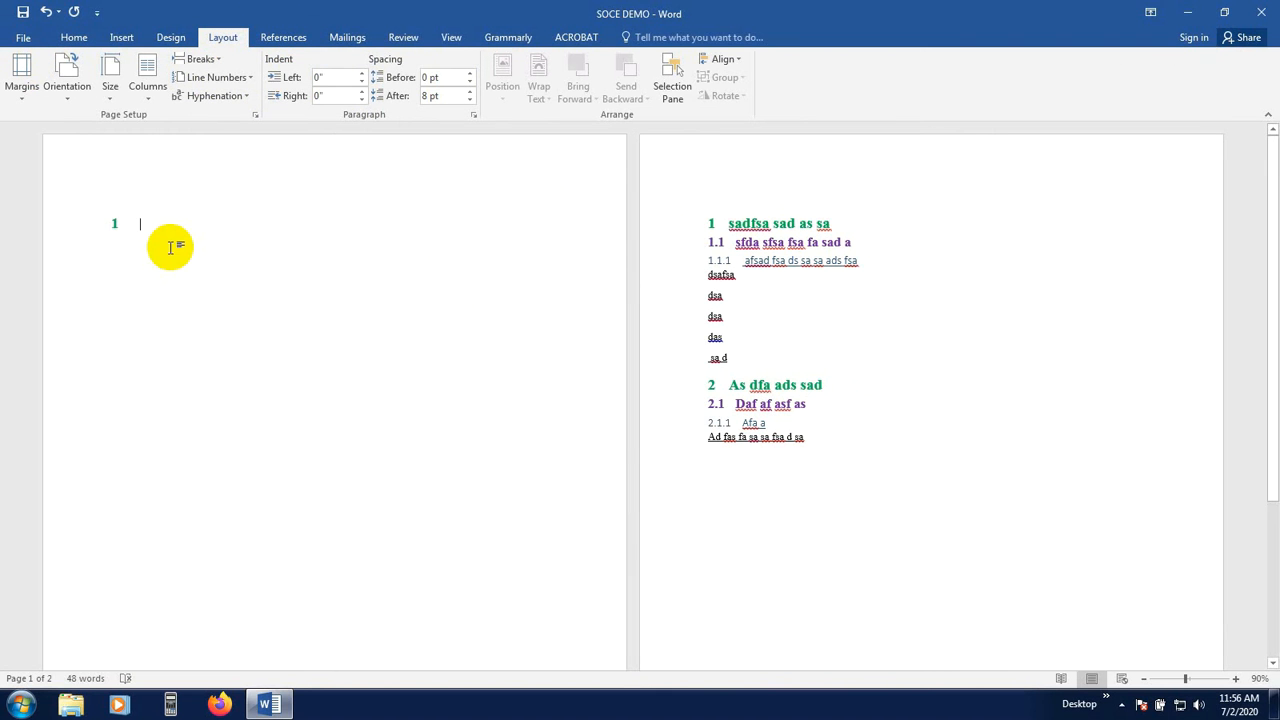
key(BackSpace)
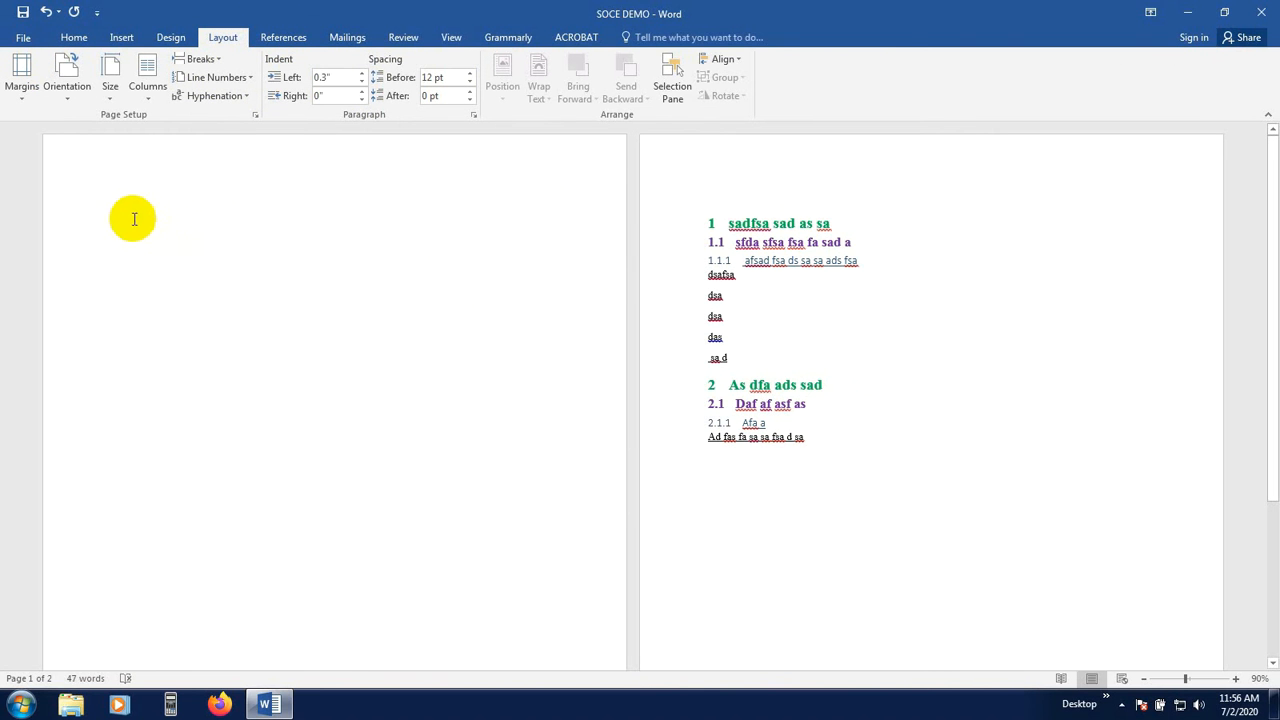
Insert an Automatic Table 2 table of contents on the blank first page
click(288, 38)
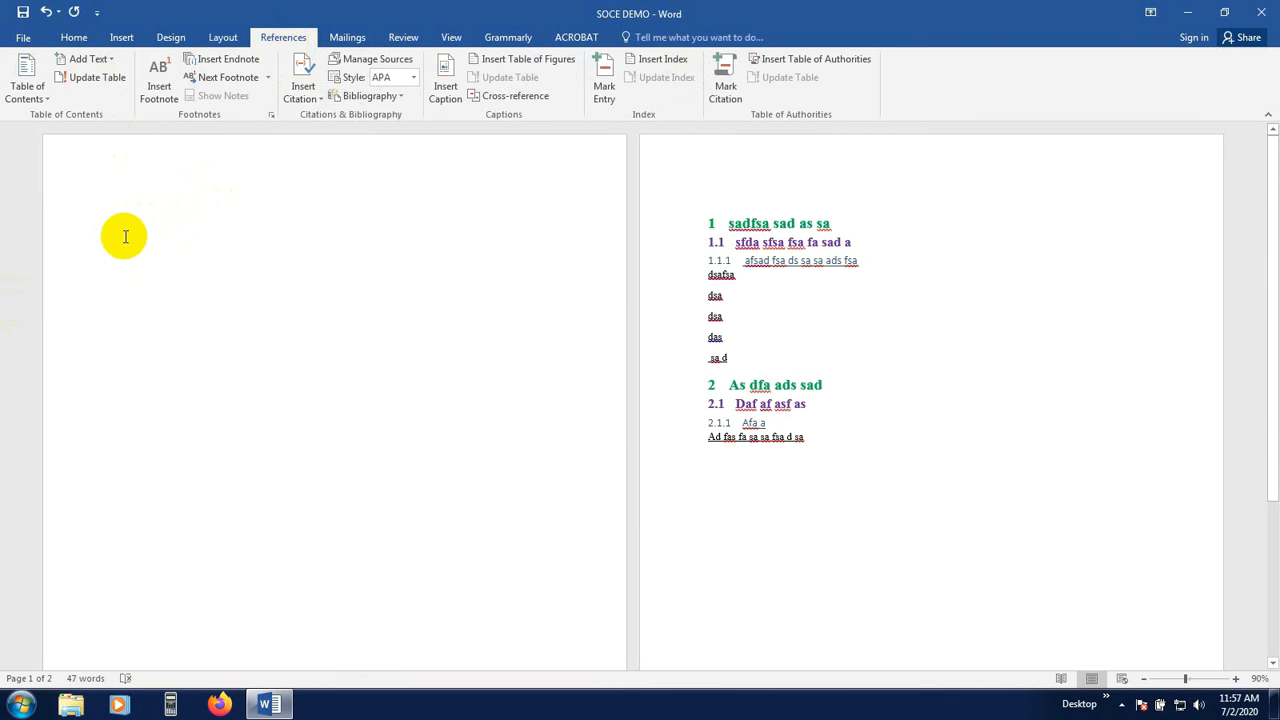
click(47, 103)
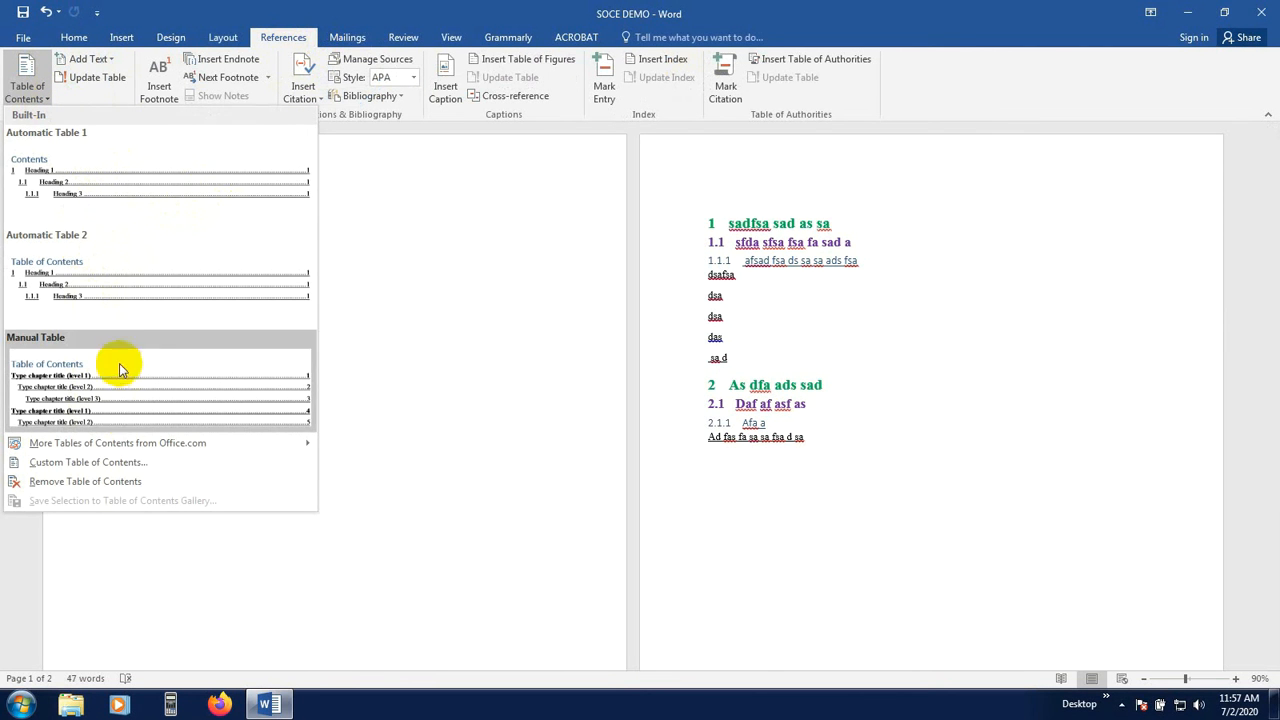
click(75, 287)
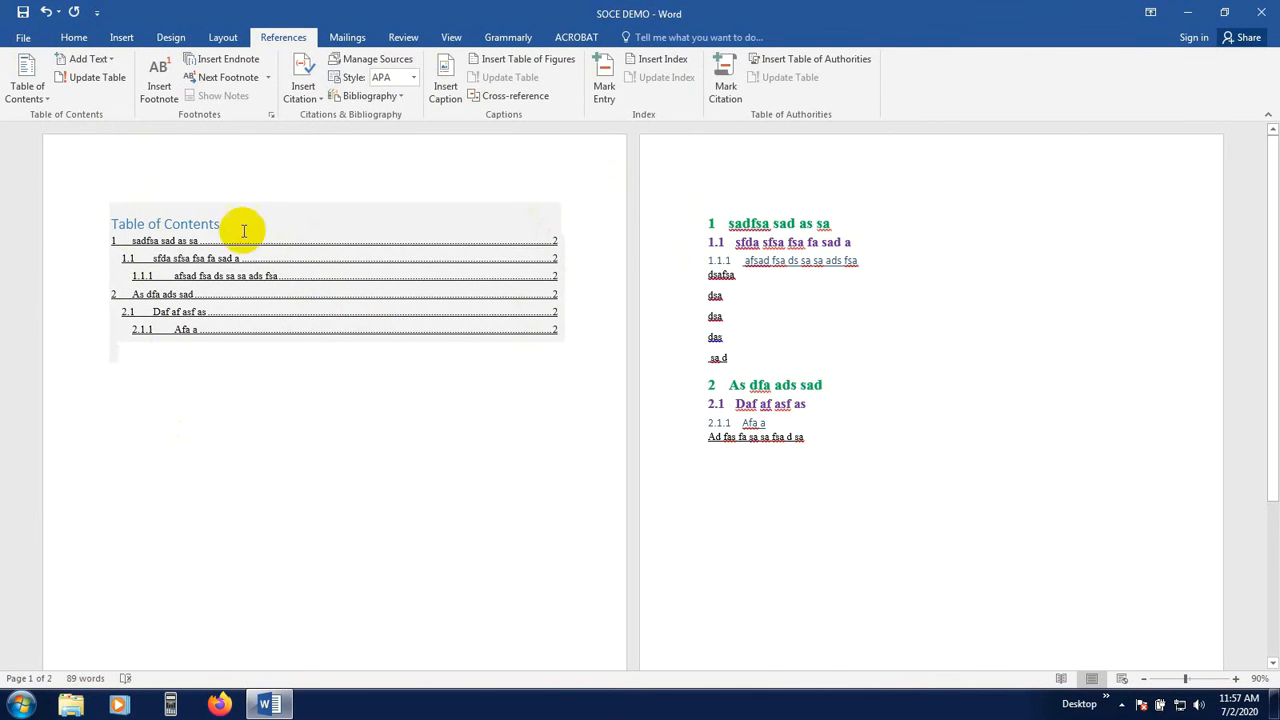
Center the "Table of Contents" title above the table entries
click(190, 224)
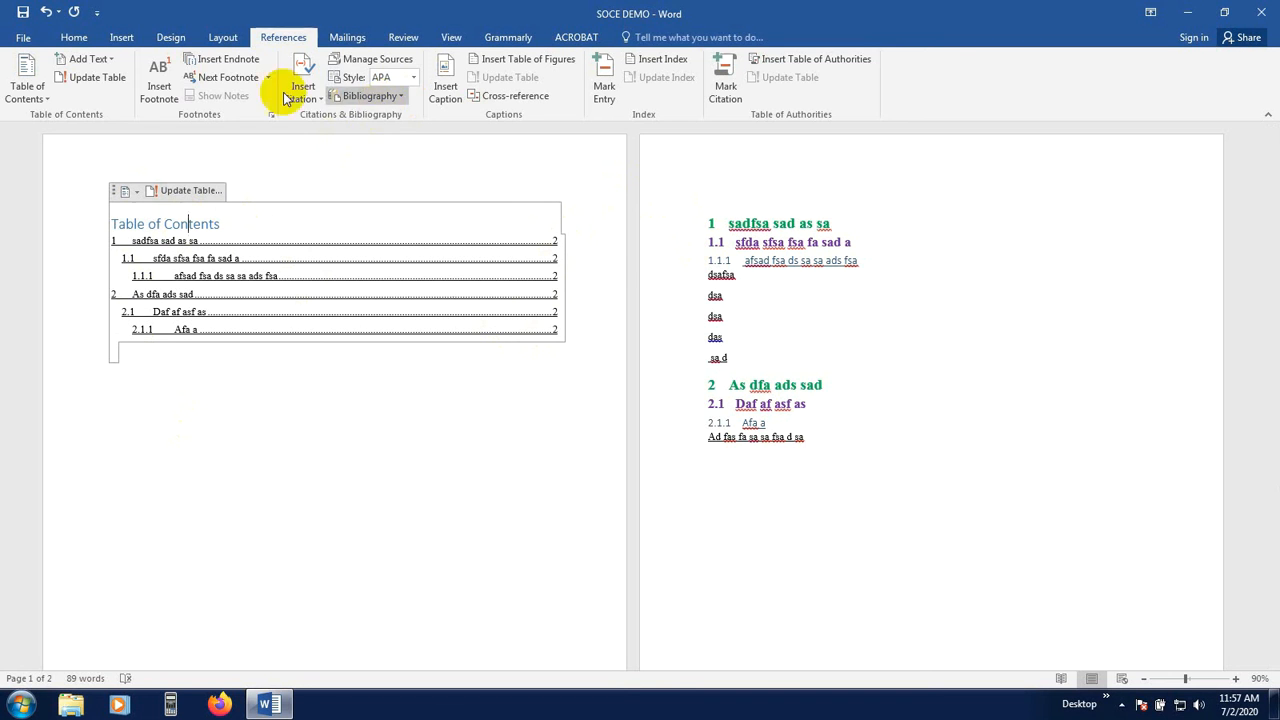
click(74, 37)
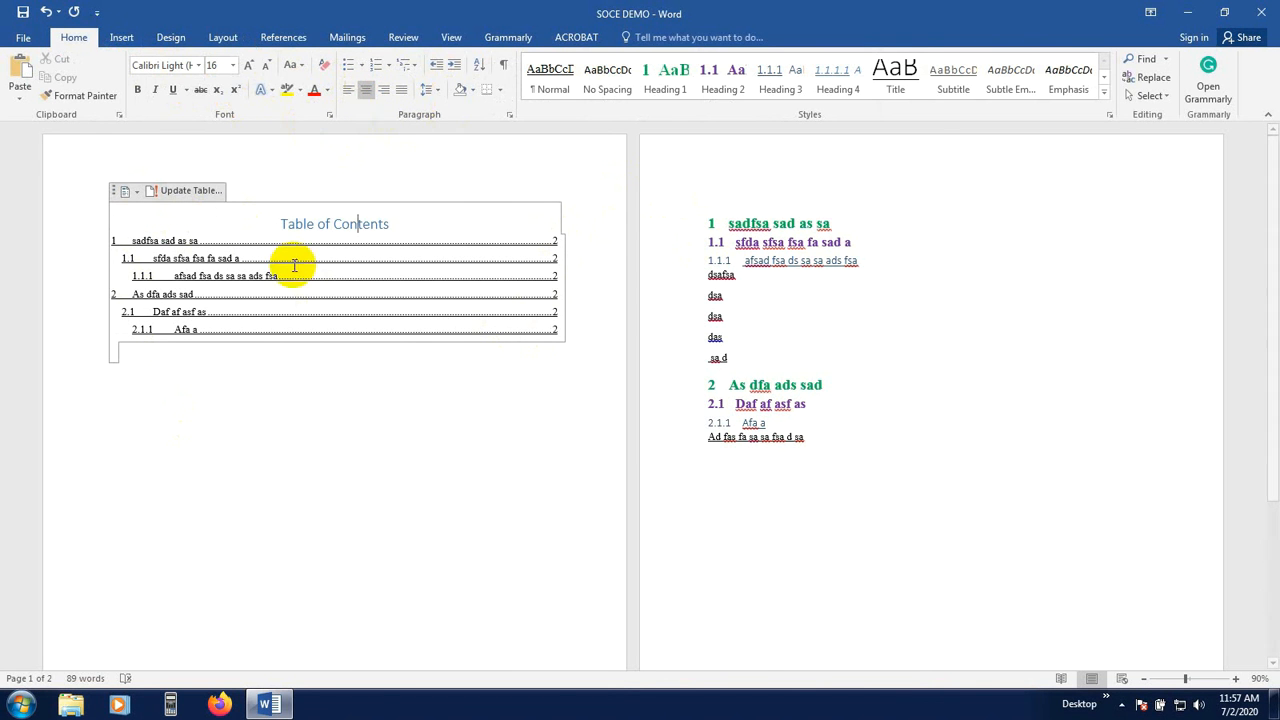
click(255, 411)
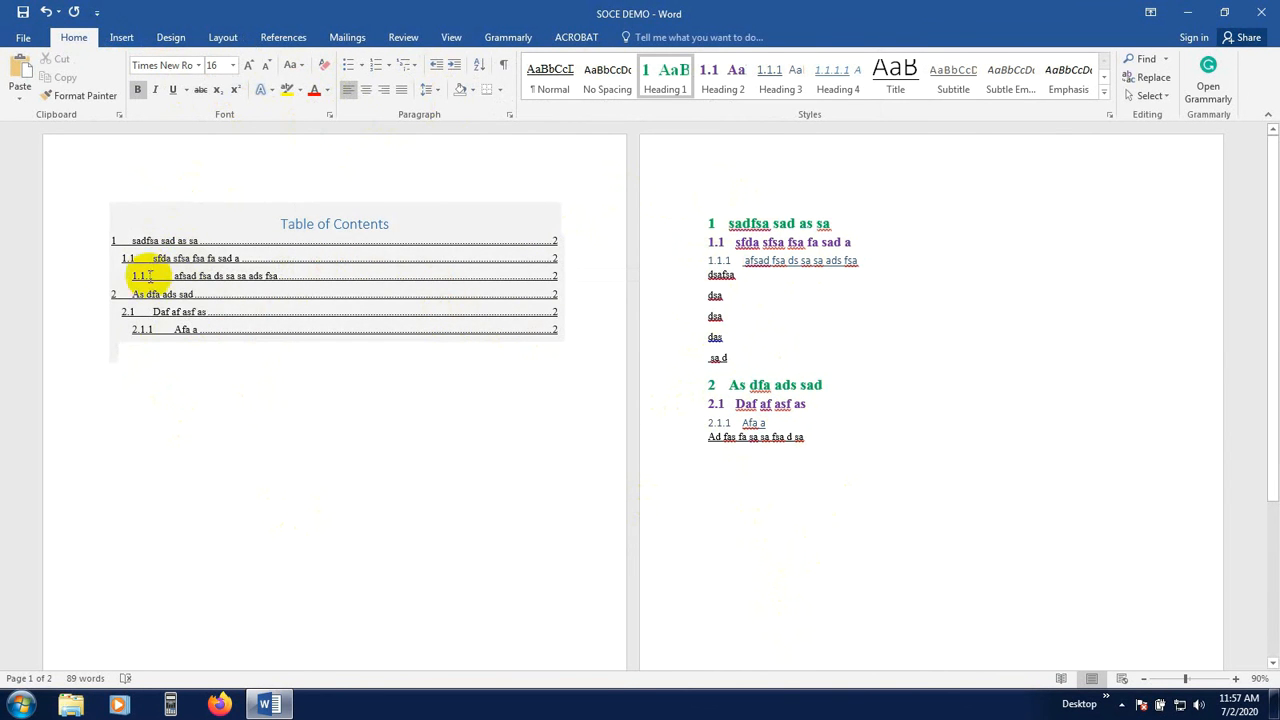
Add the Heading 1 line "Adsfas as fsa" after the section 2.1.1 text, followed by the lines "Af af sa as f" and "Sa sa a"
click(738, 451)
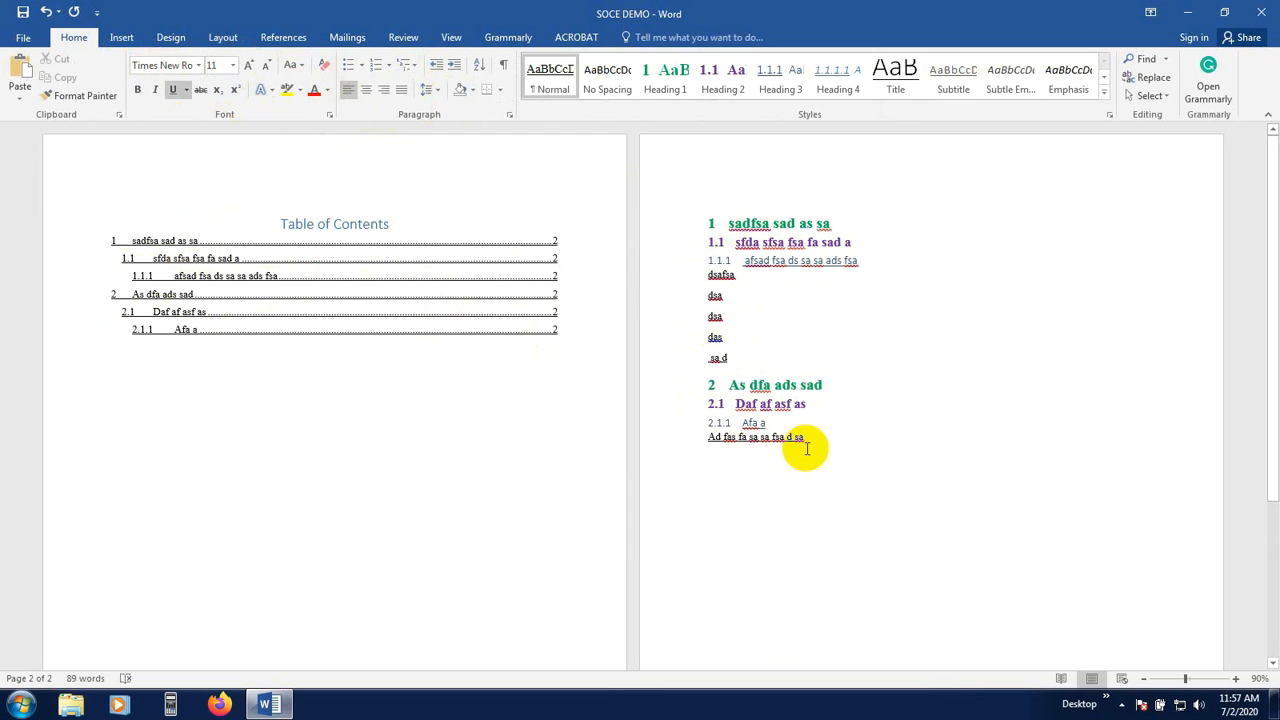
key(Return)
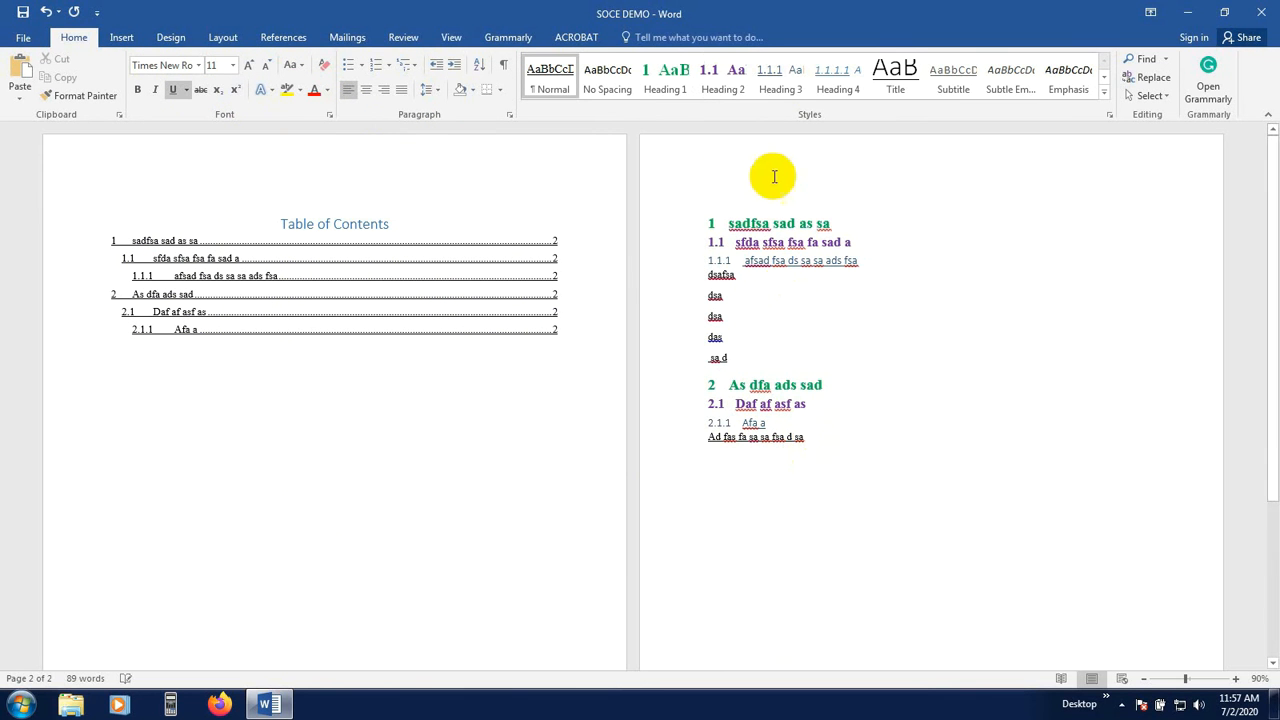
click(784, 80)
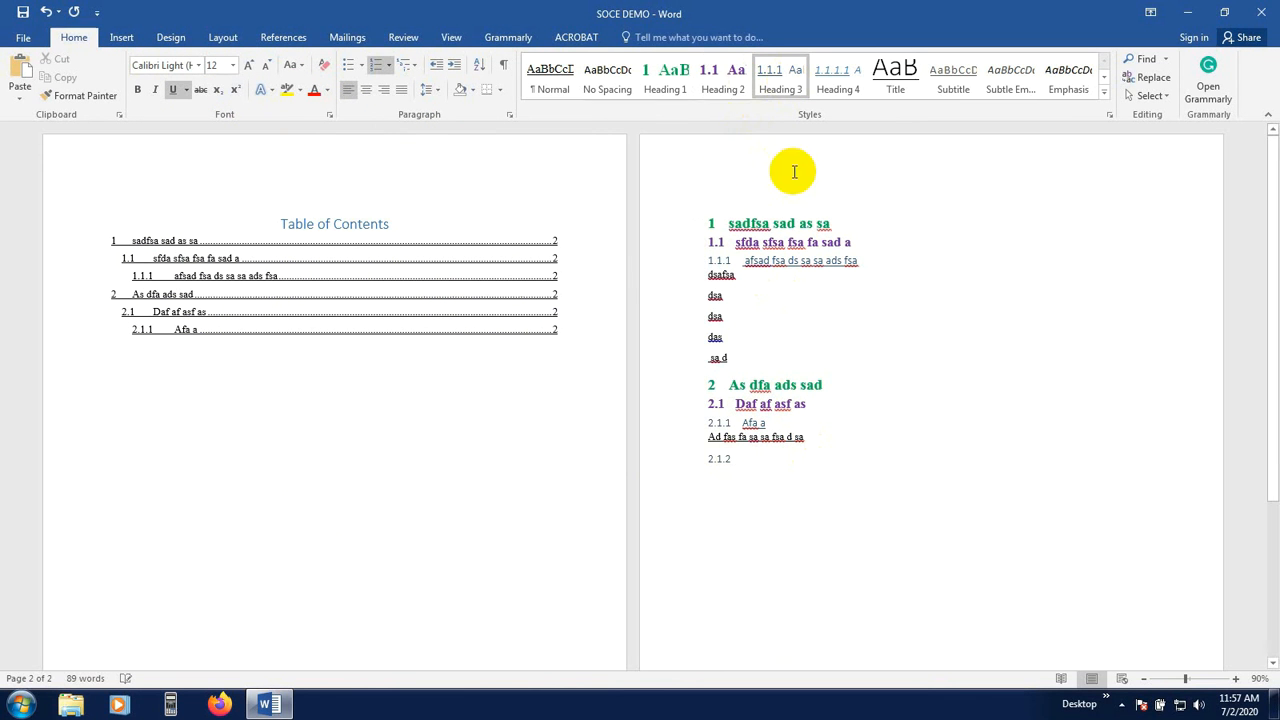
click(668, 78)
text(Adsfas as)
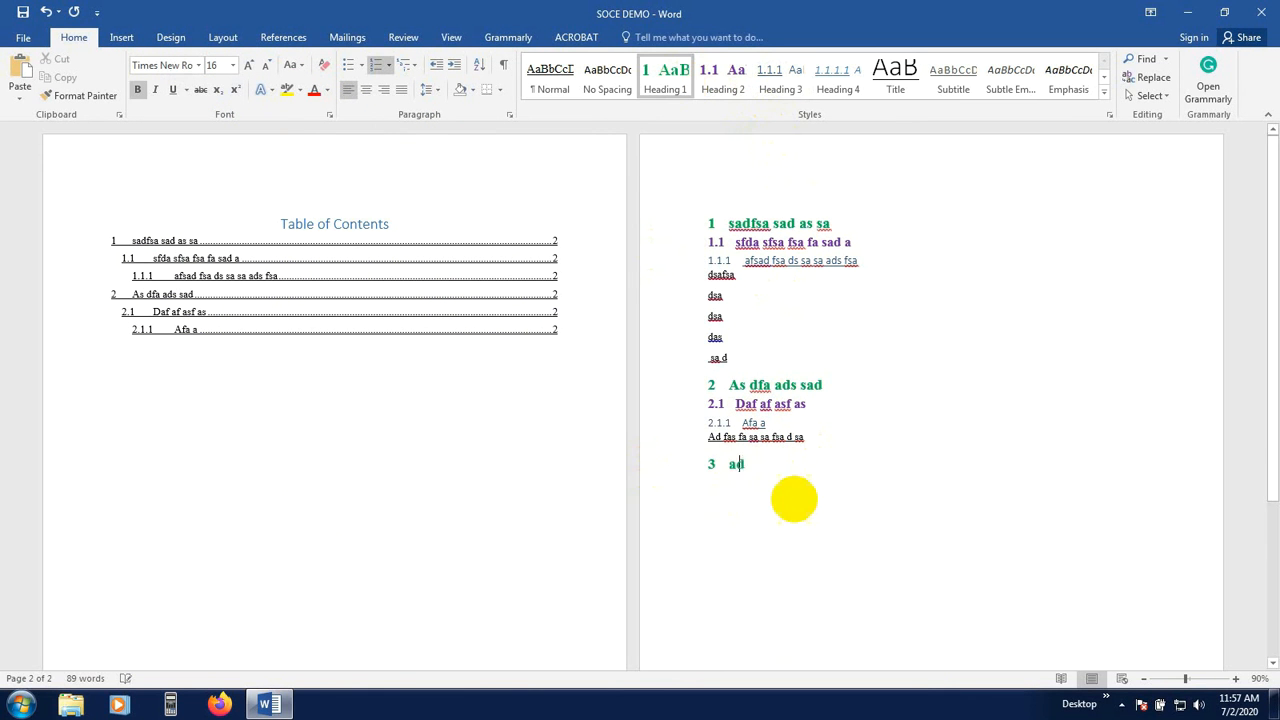
text( fsa)
key(Return)
text(a sa a)
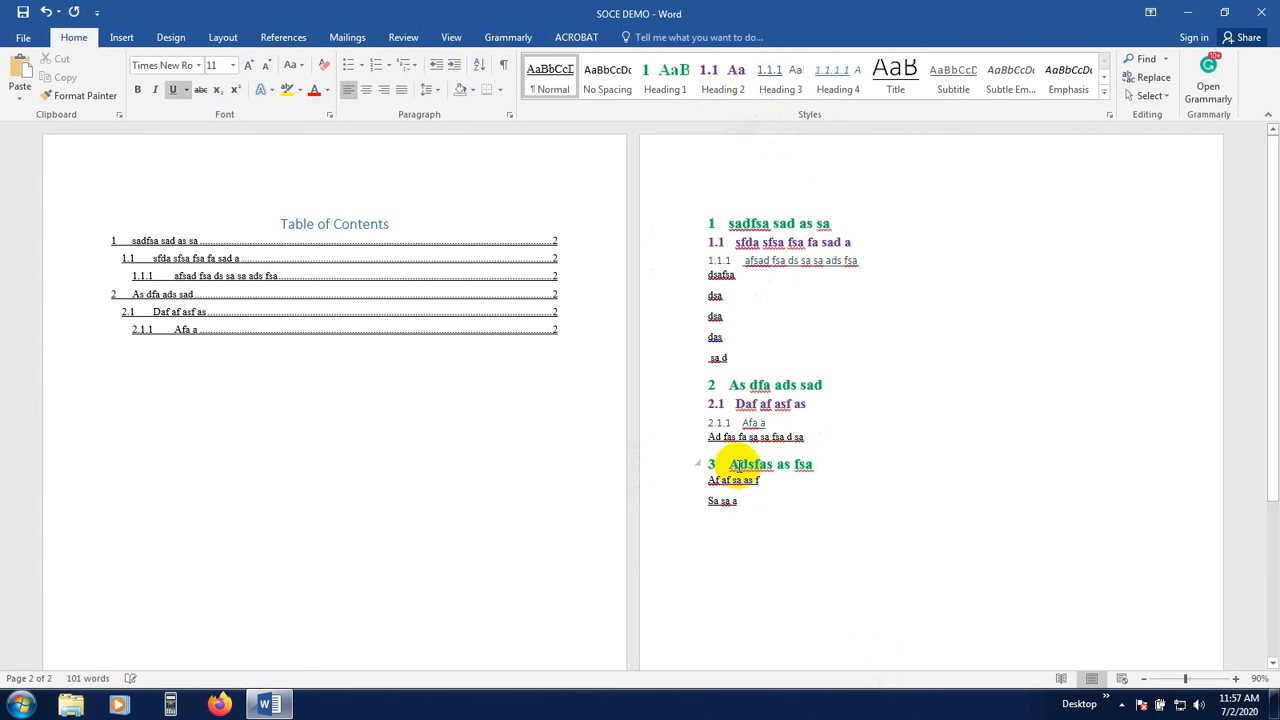
Apply the Heading 2 style to "Af af sa as f" and the Heading 3 style to "Sa sa a"
click(722, 78)
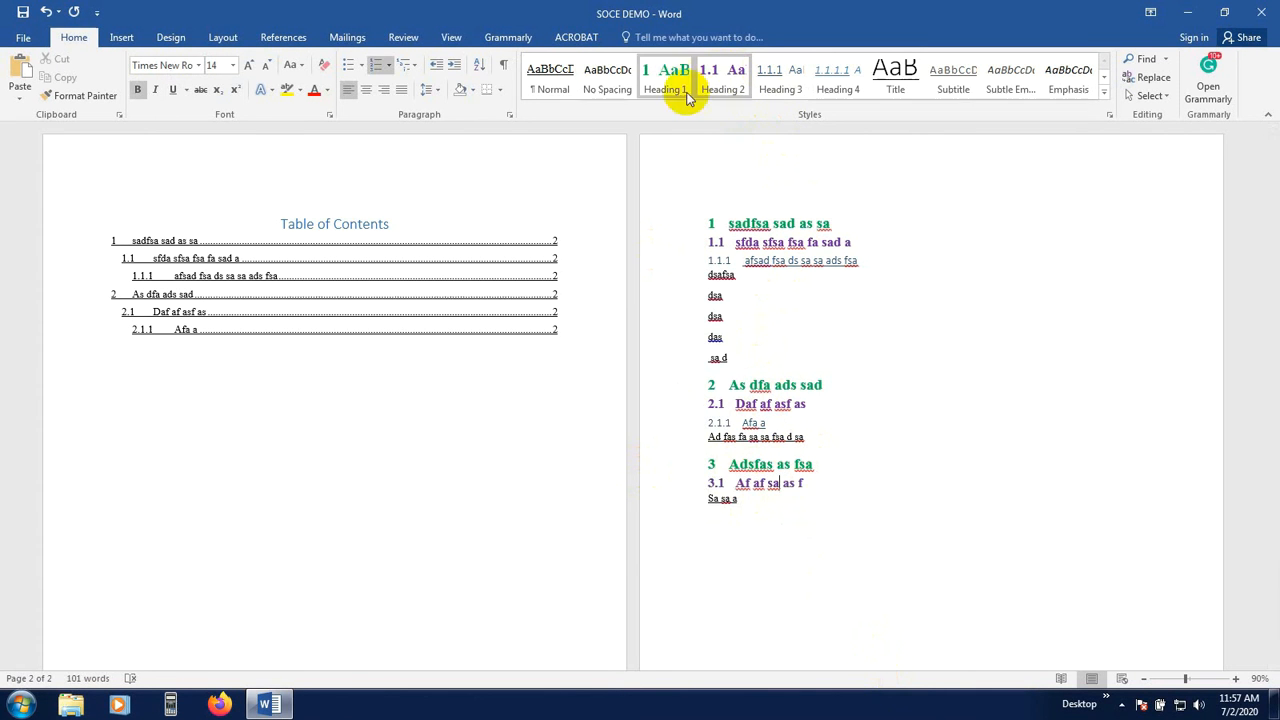
click(720, 497)
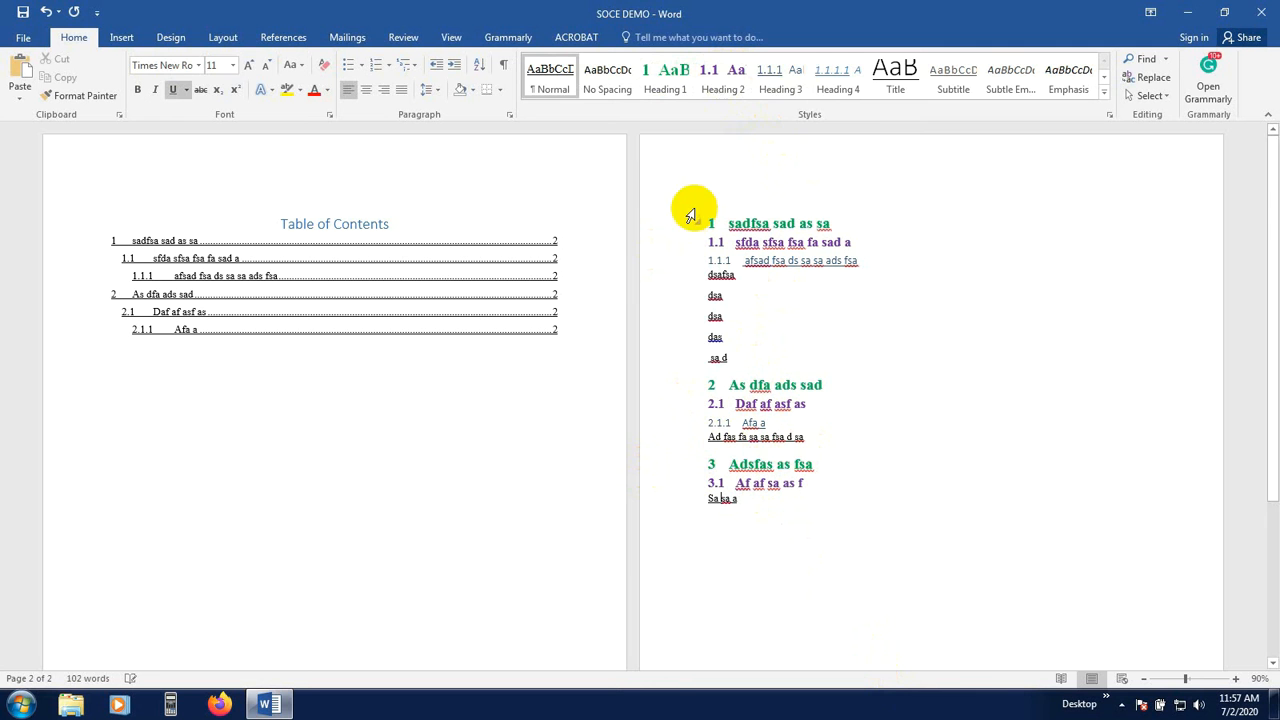
click(772, 77)
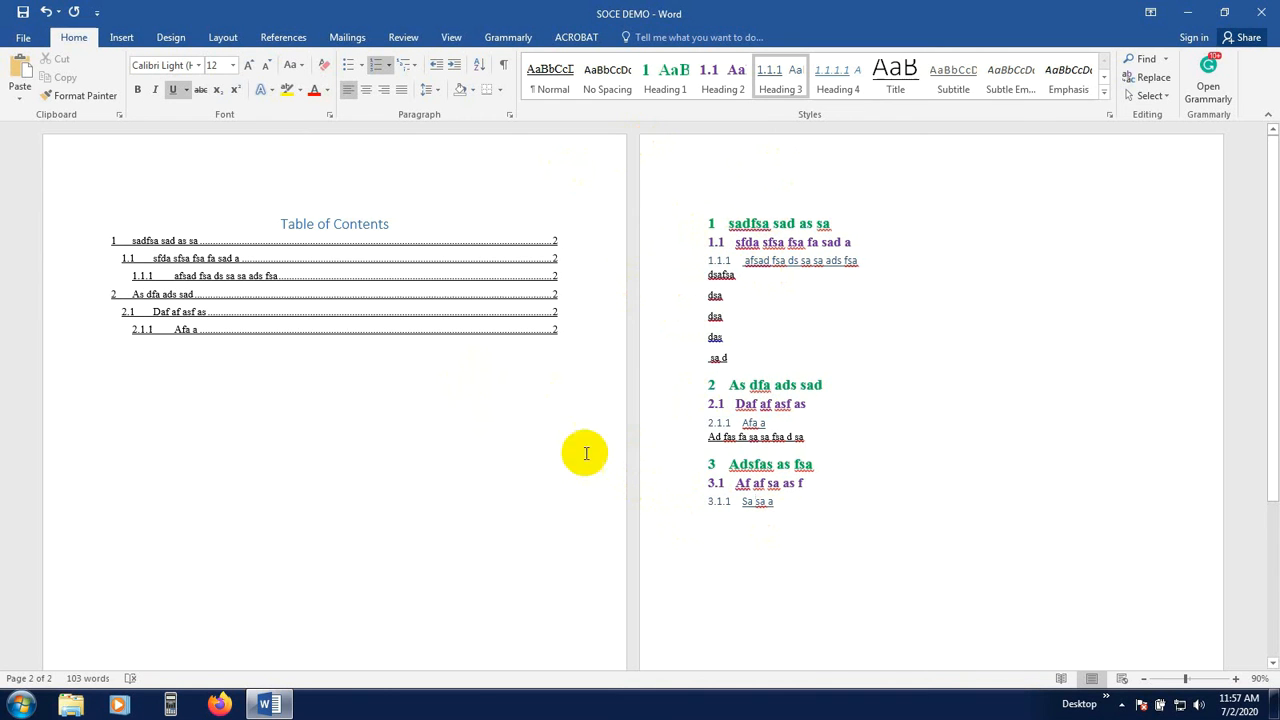
Update the entire table of contents to include the section 3 headings
click(338, 213)
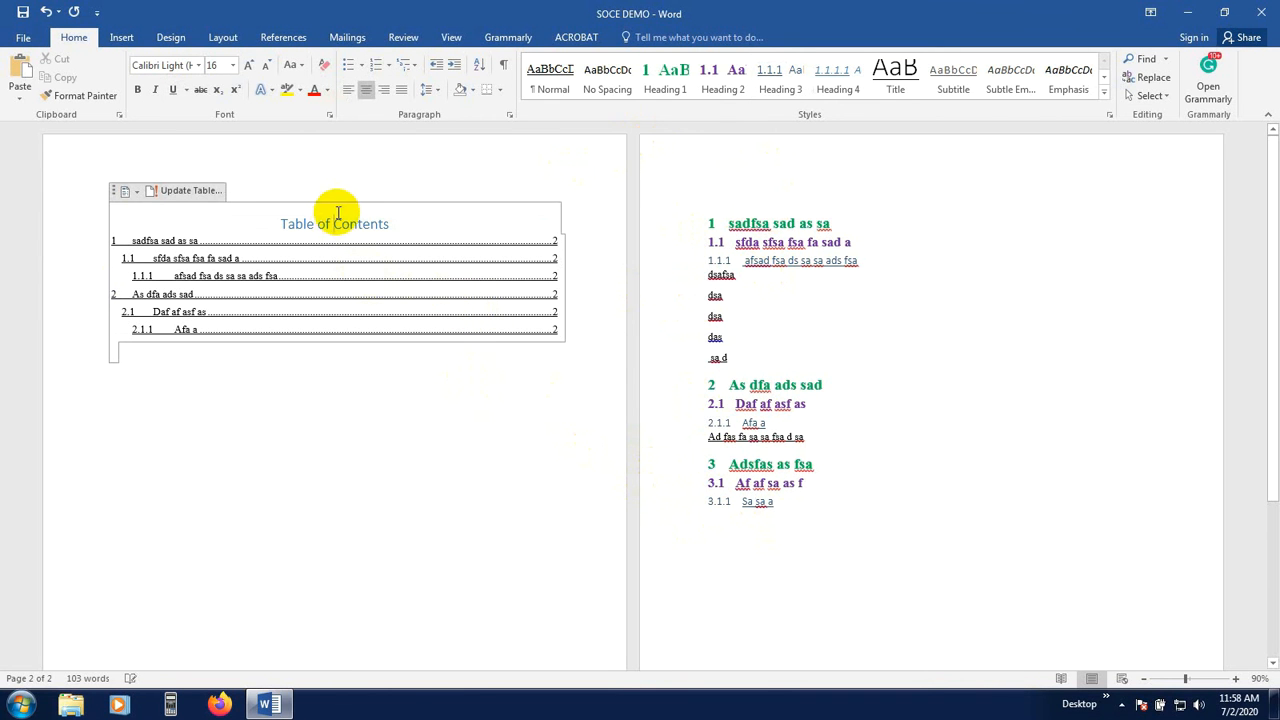
click(166, 191)
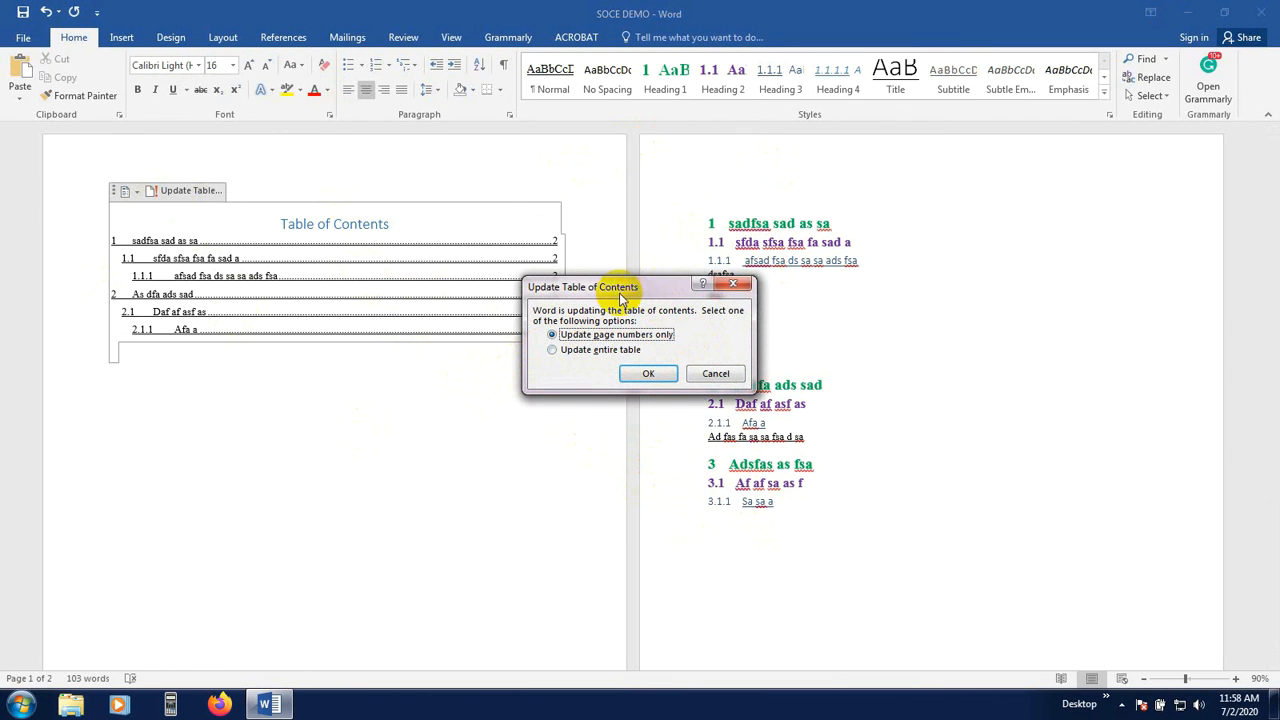
click(648, 373)
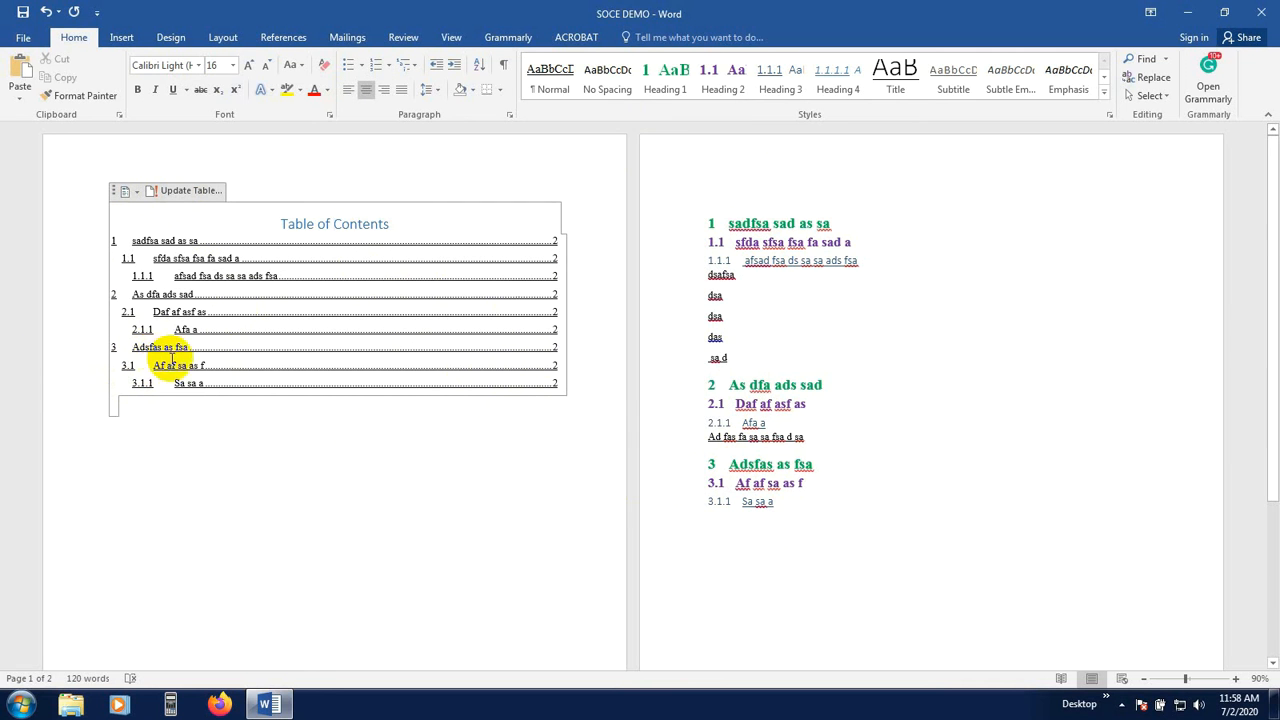
Add blank lines directly below the table of contents
click(255, 414)
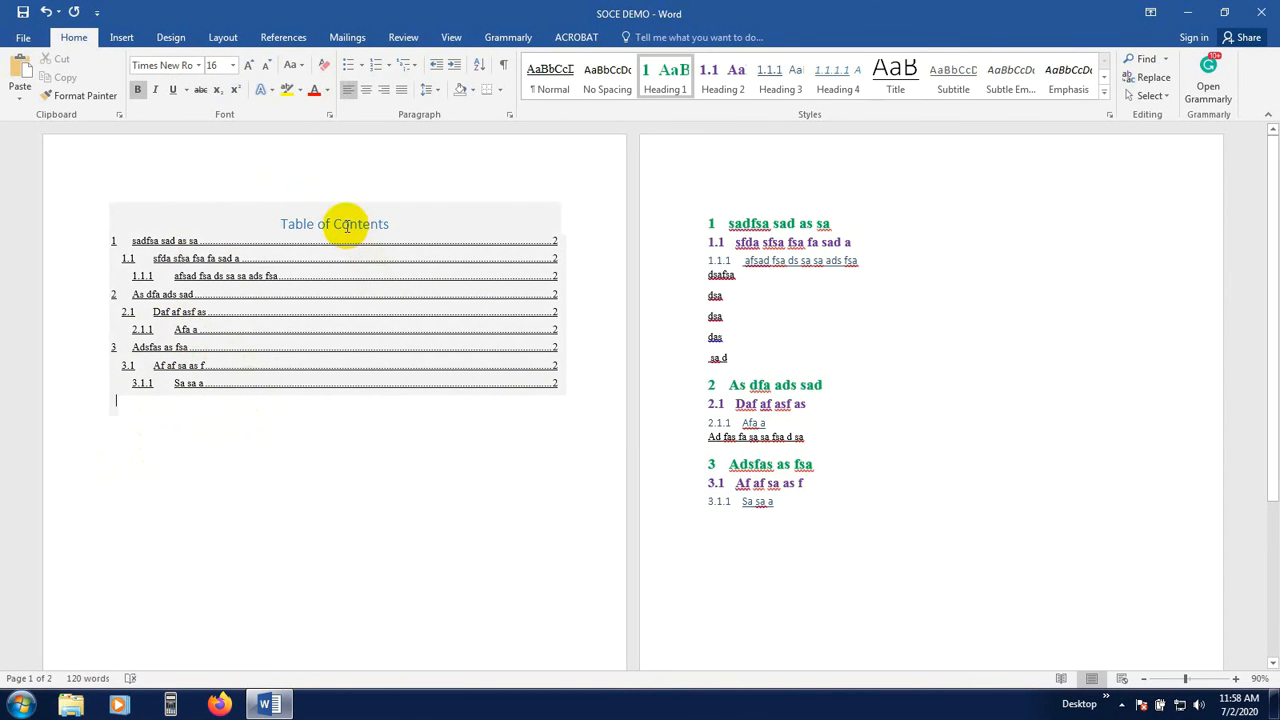
key(Return)
key(Return)
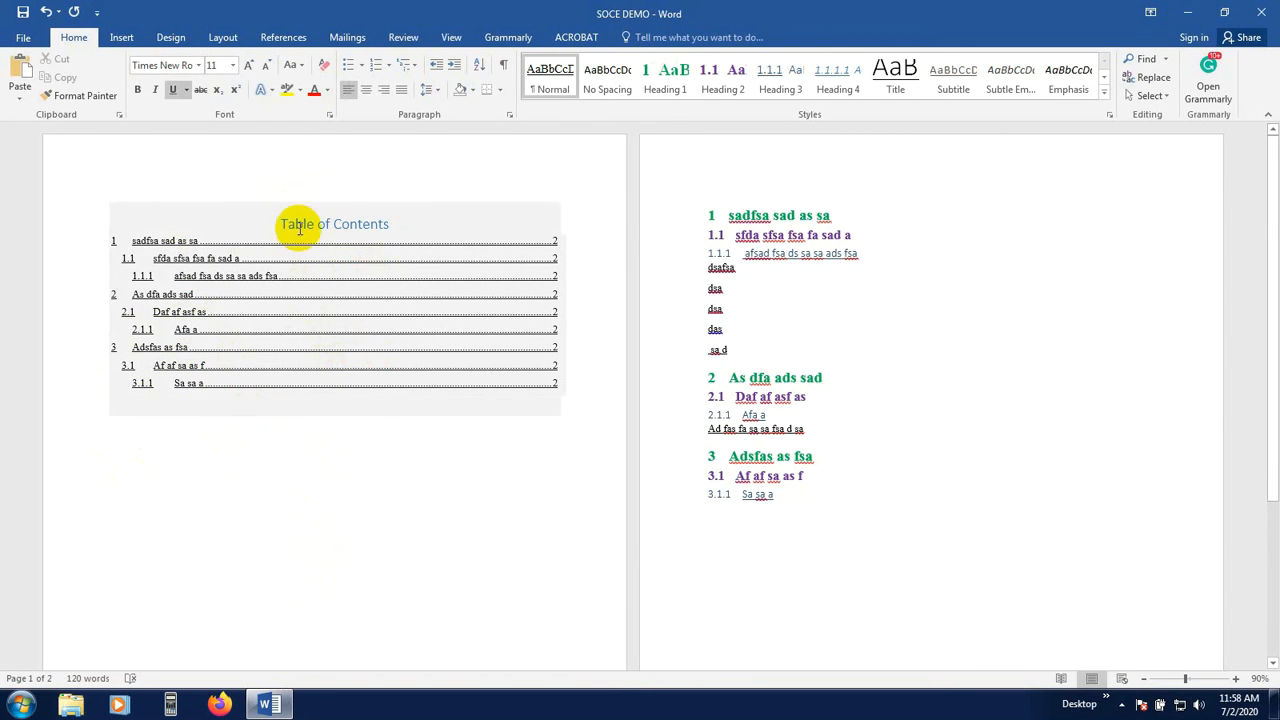
Insert the Desert picture from the Sample Pictures folder below heading 3.1.1 "Sa sa a"
click(718, 538)
scroll(718, 538, down, 3)
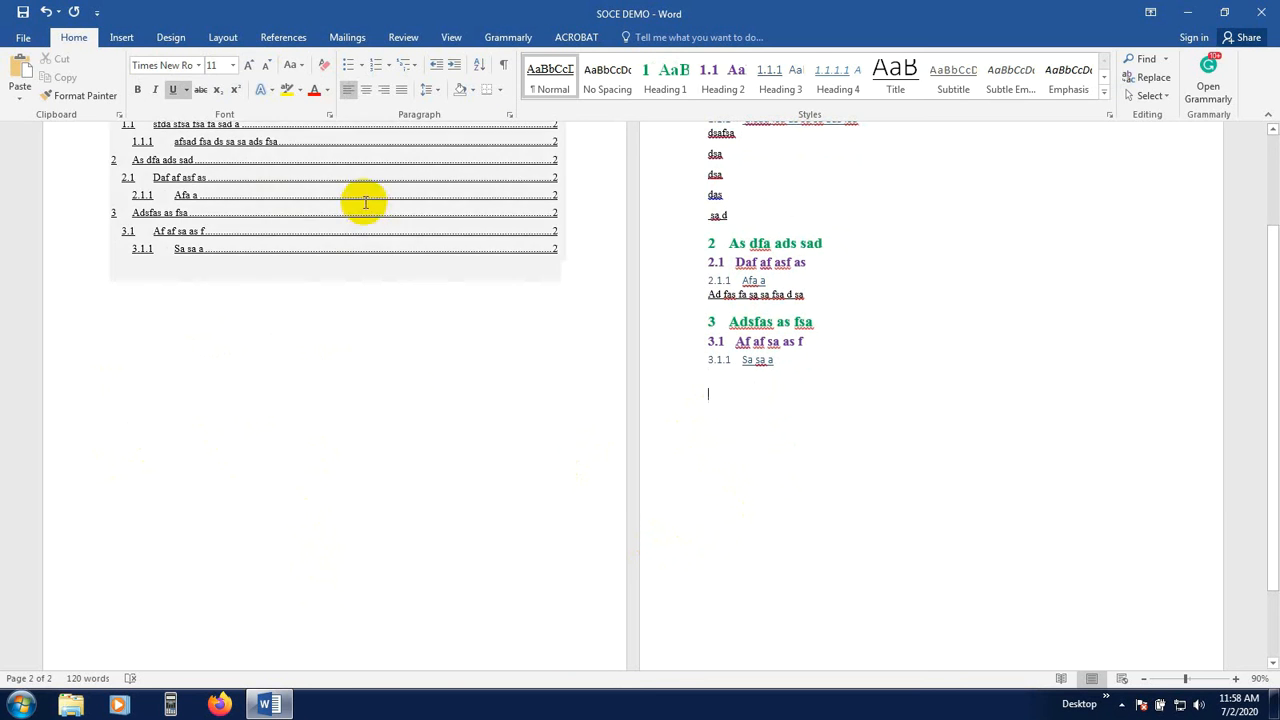
click(118, 37)
click(171, 95)
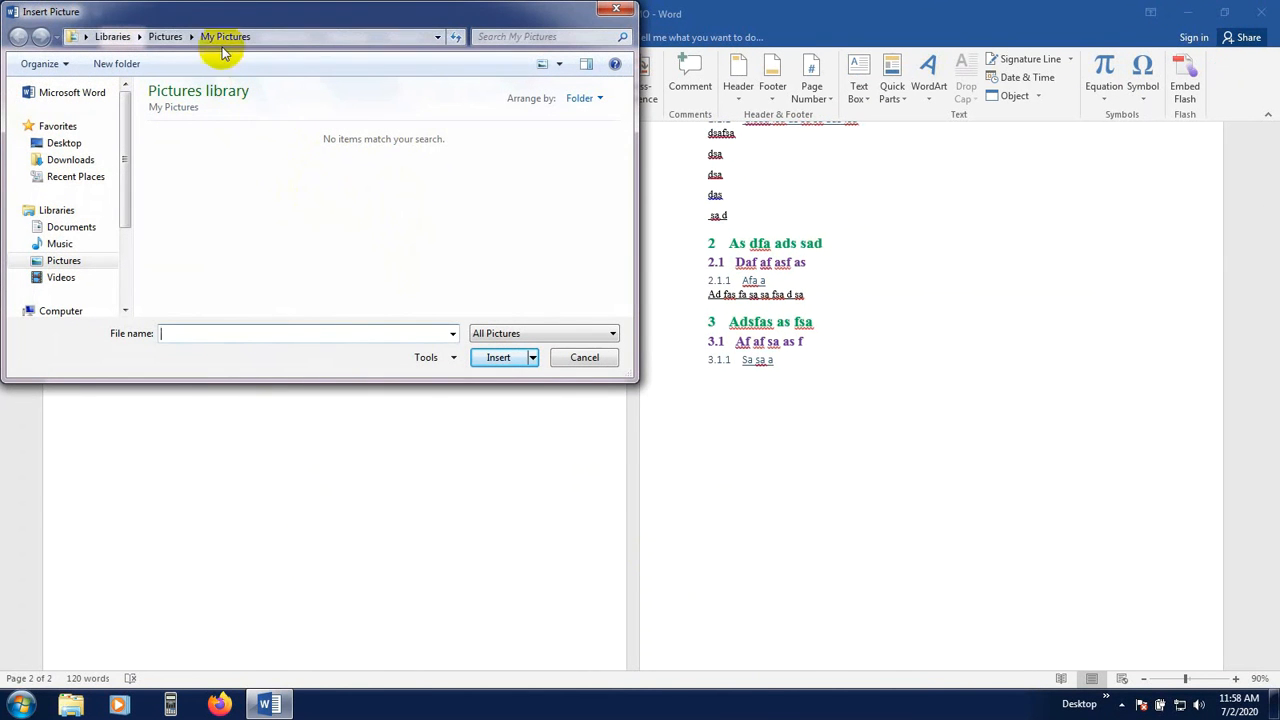
click(165, 36)
double_click(190, 175)
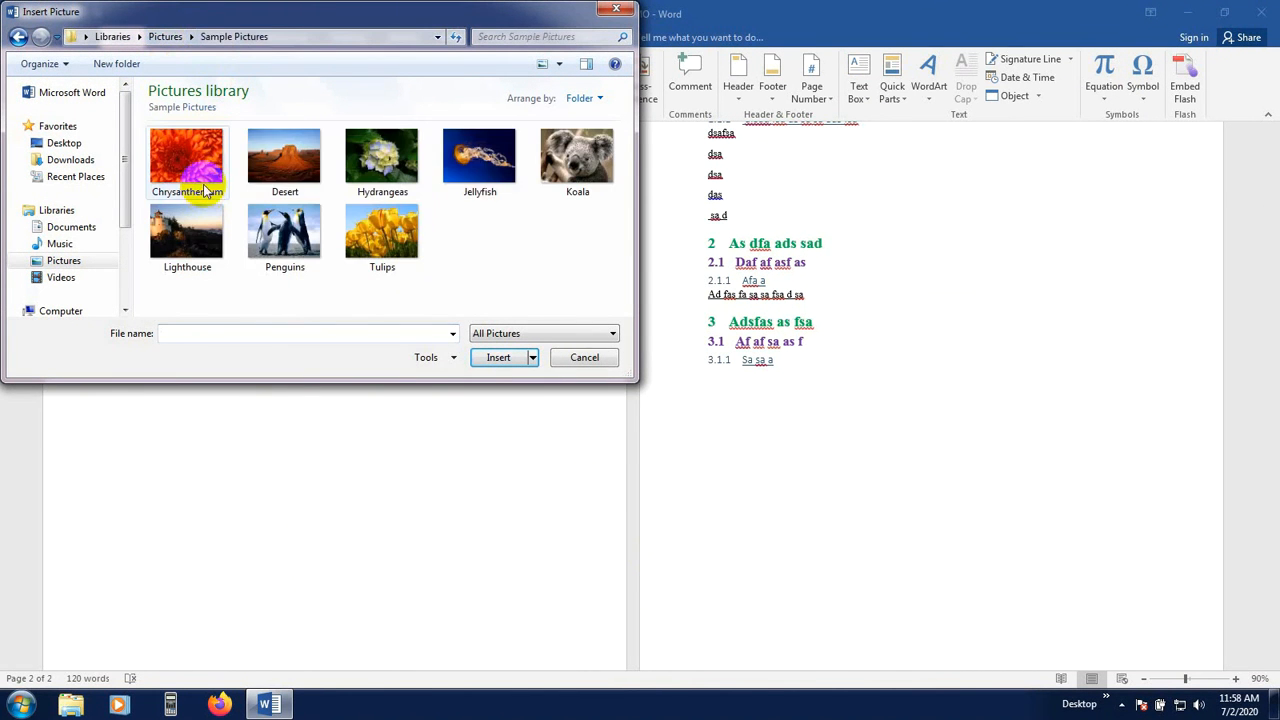
click(288, 170)
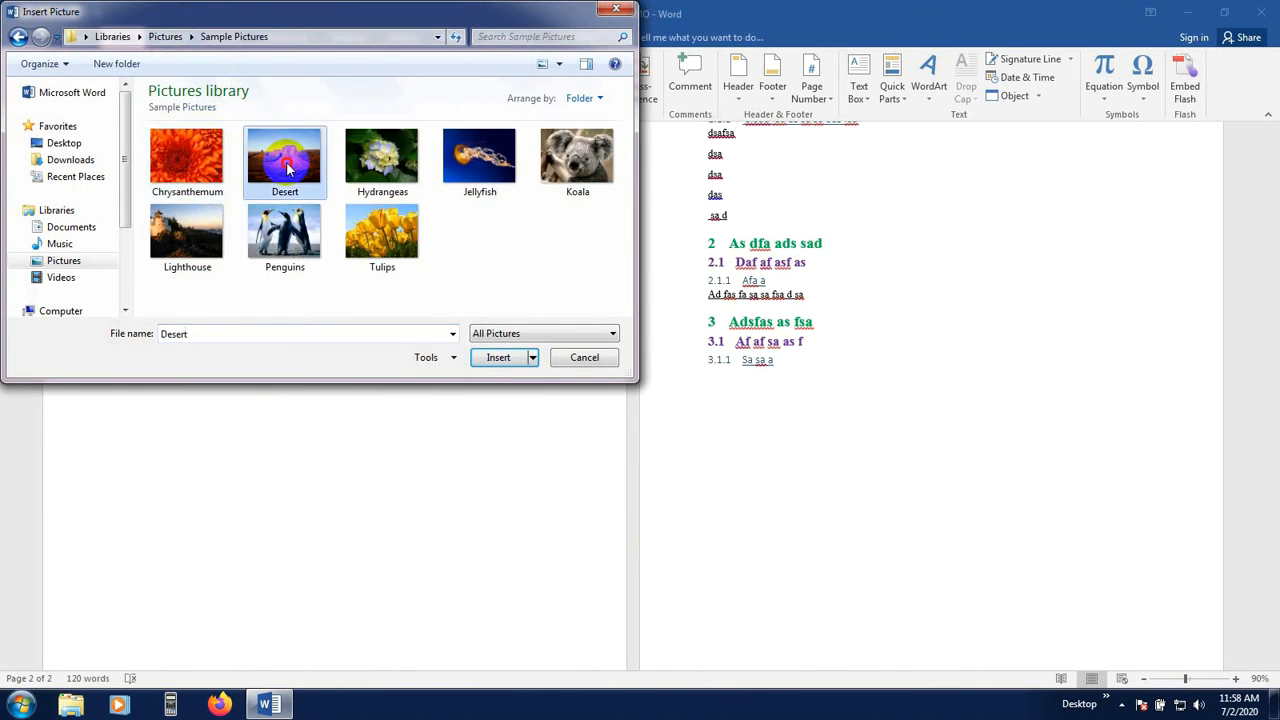
click(506, 357)
Insert a caption for the desert picture with the Figure label, positioned below the selected item
scroll(700, 380, up, 2)
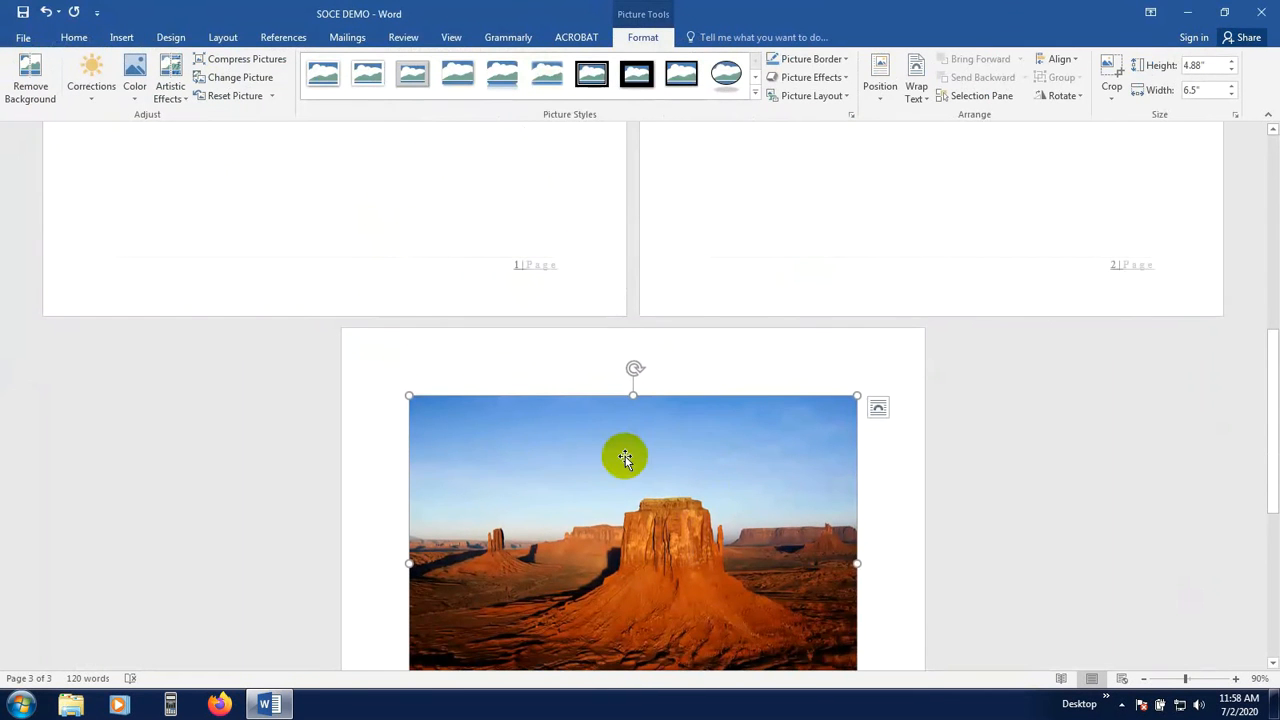
scroll(620, 450, down, 3)
right_click(579, 389)
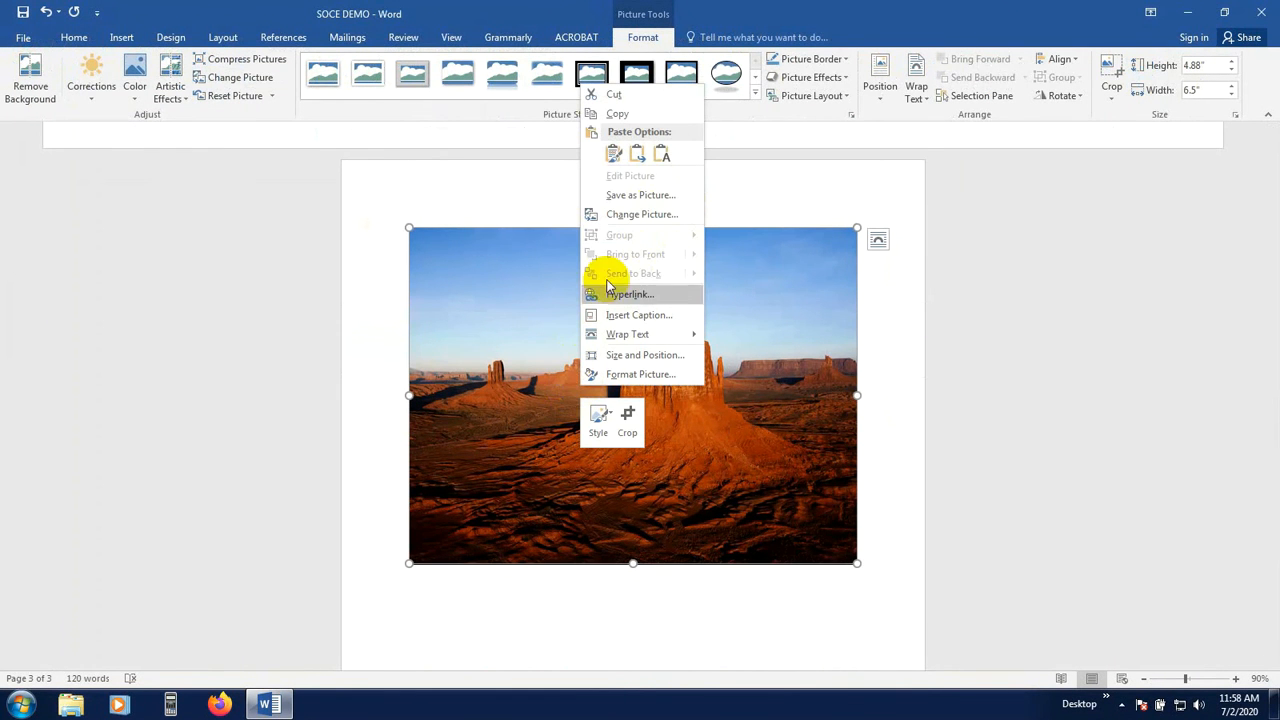
right_click(538, 399)
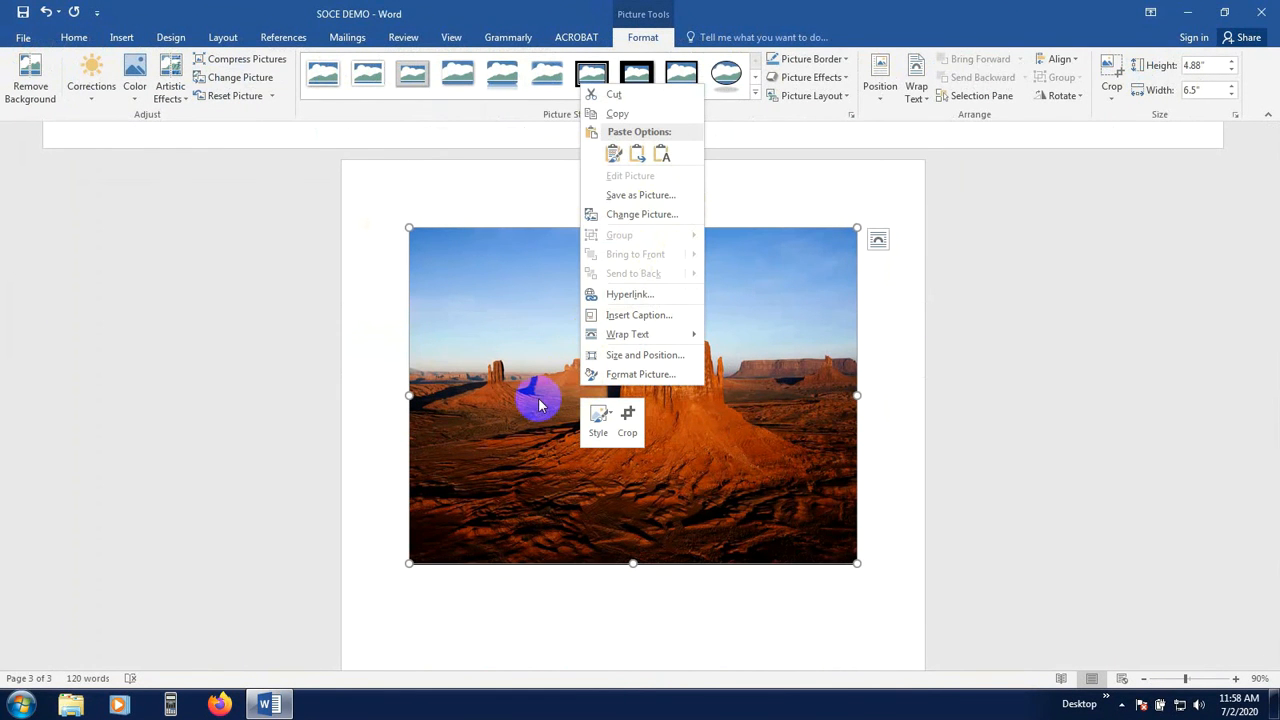
click(655, 316)
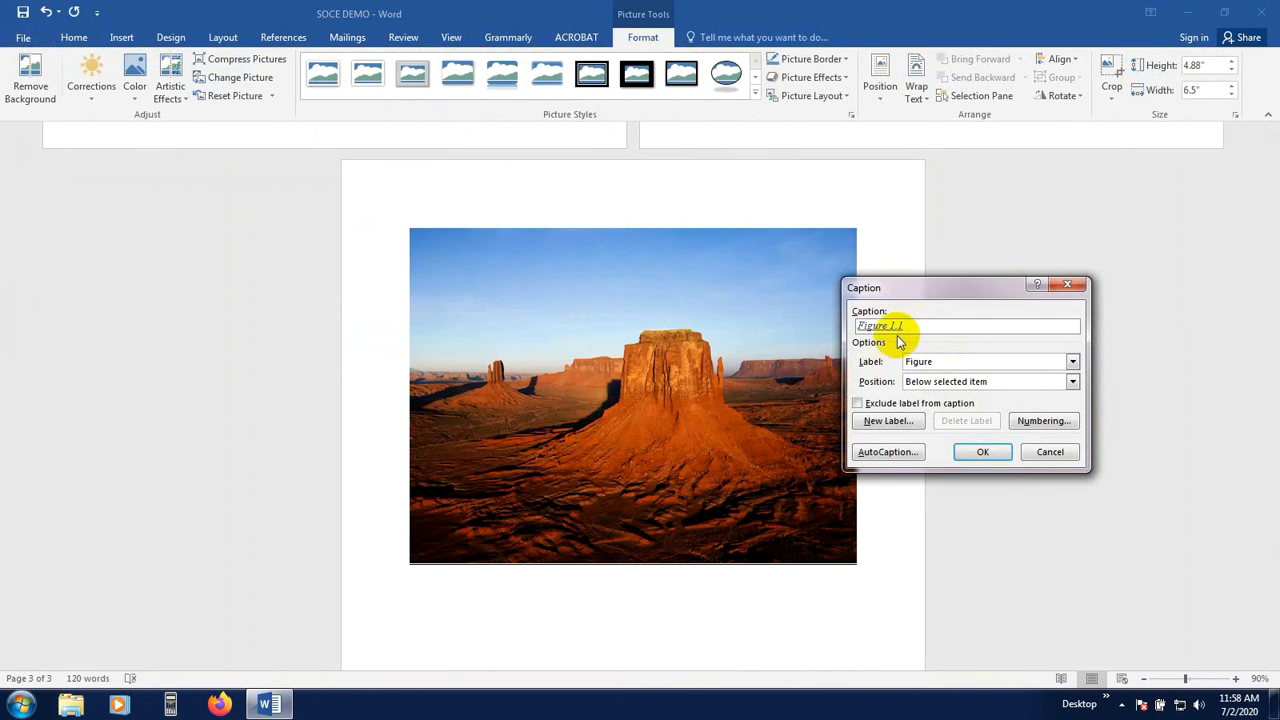
click(975, 381)
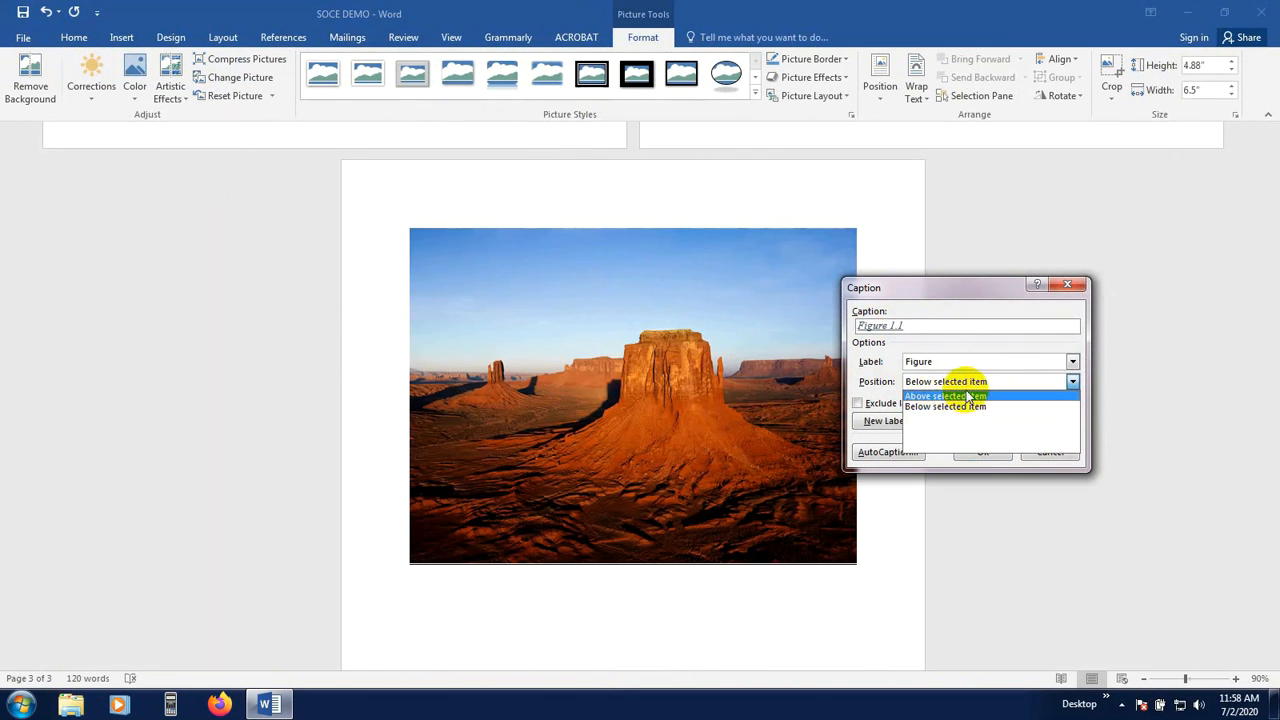
click(953, 407)
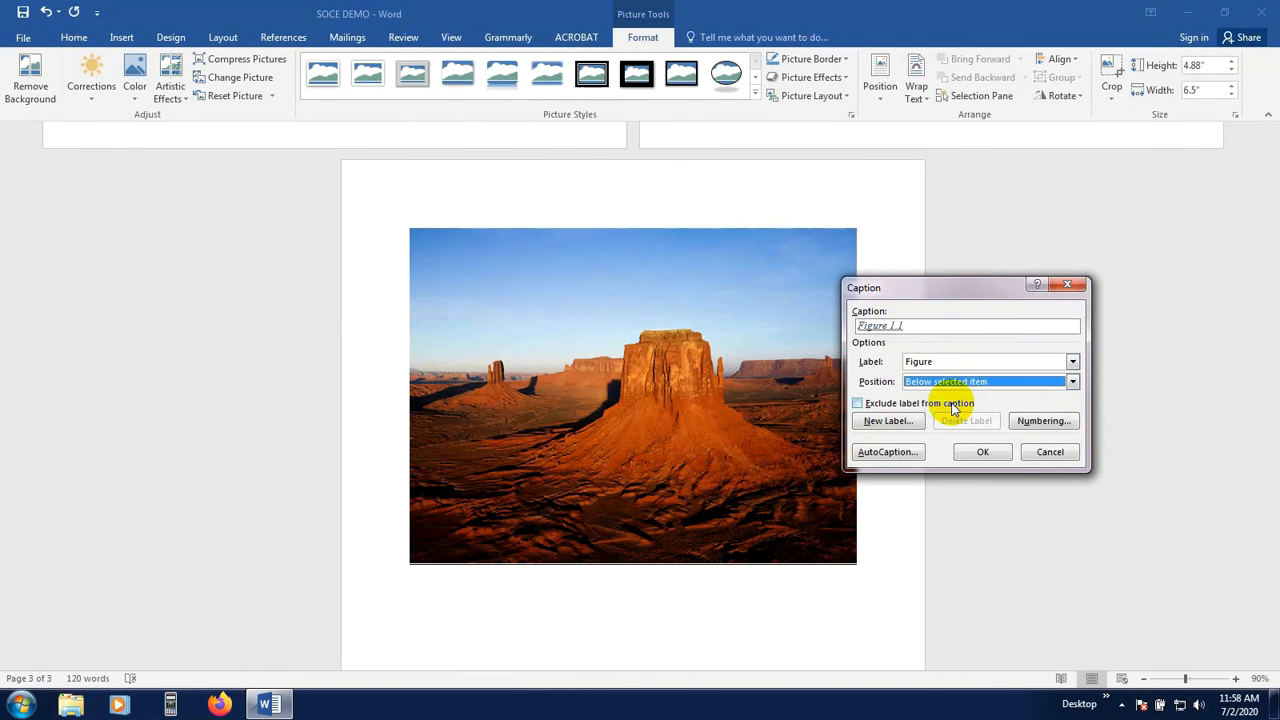
click(980, 452)
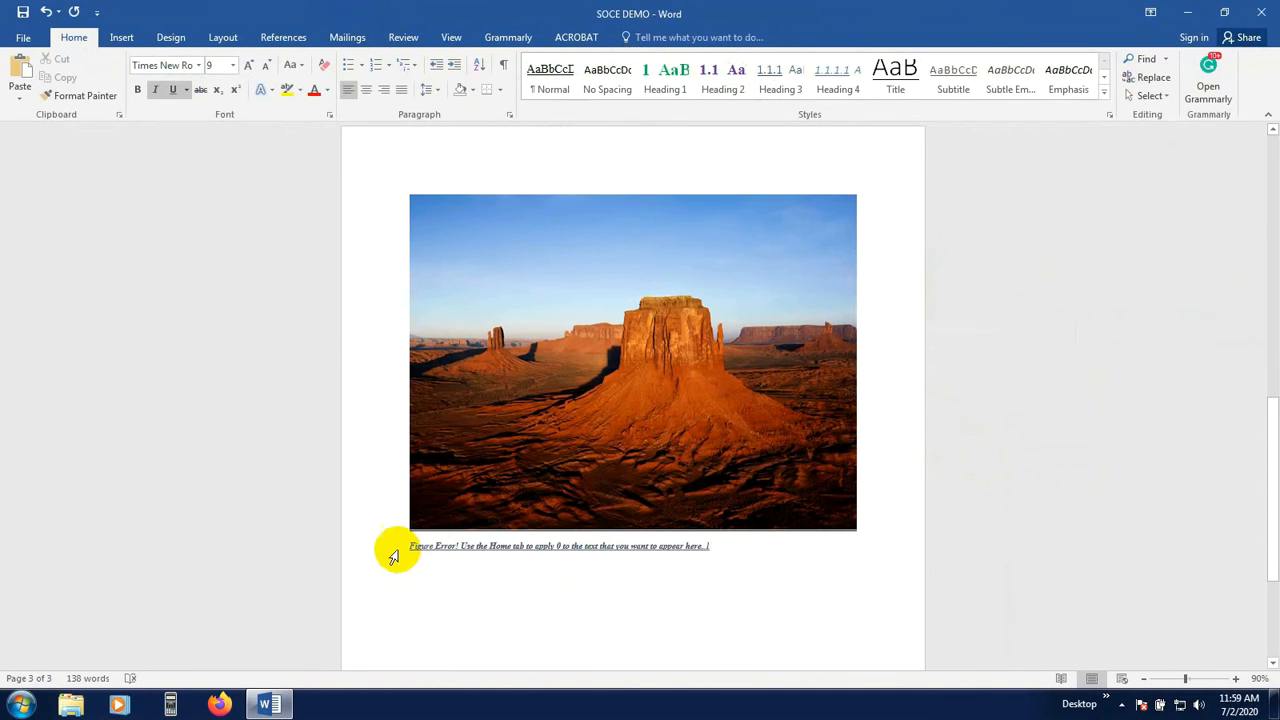
Delete the caption text below the desert picture
scroll(586, 520, up, 2)
click(590, 497)
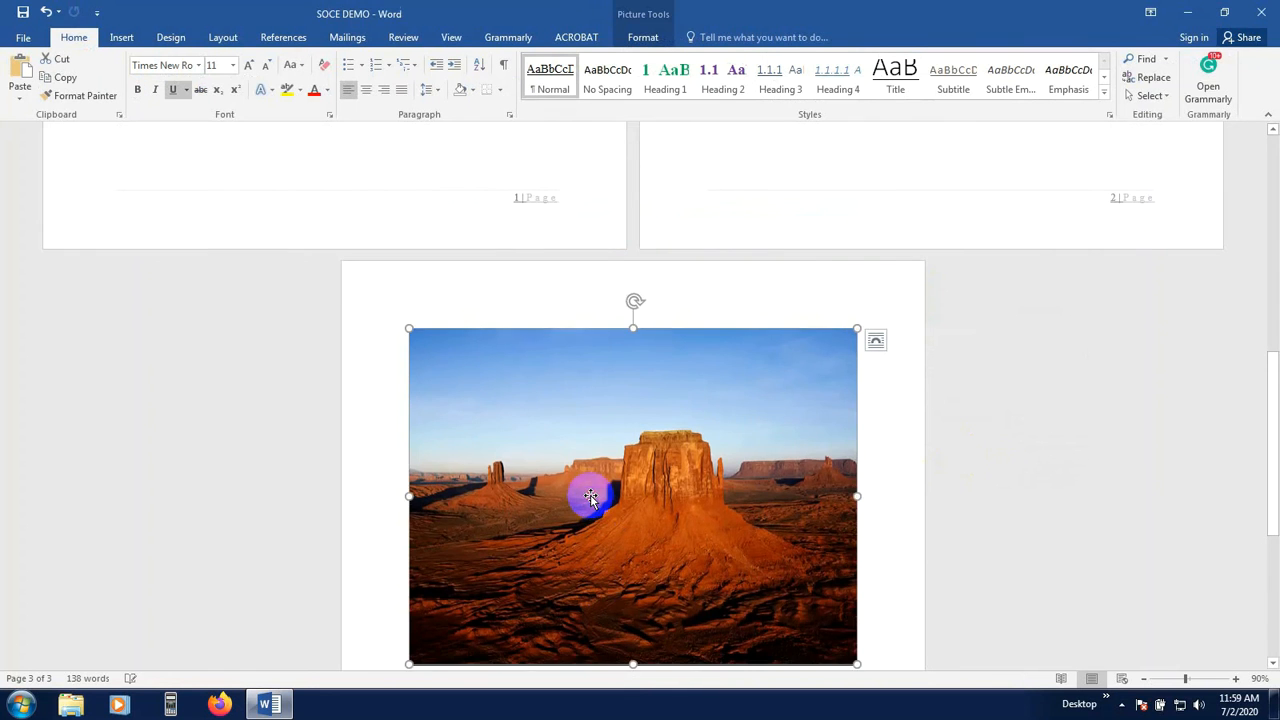
scroll(592, 493, up, 5)
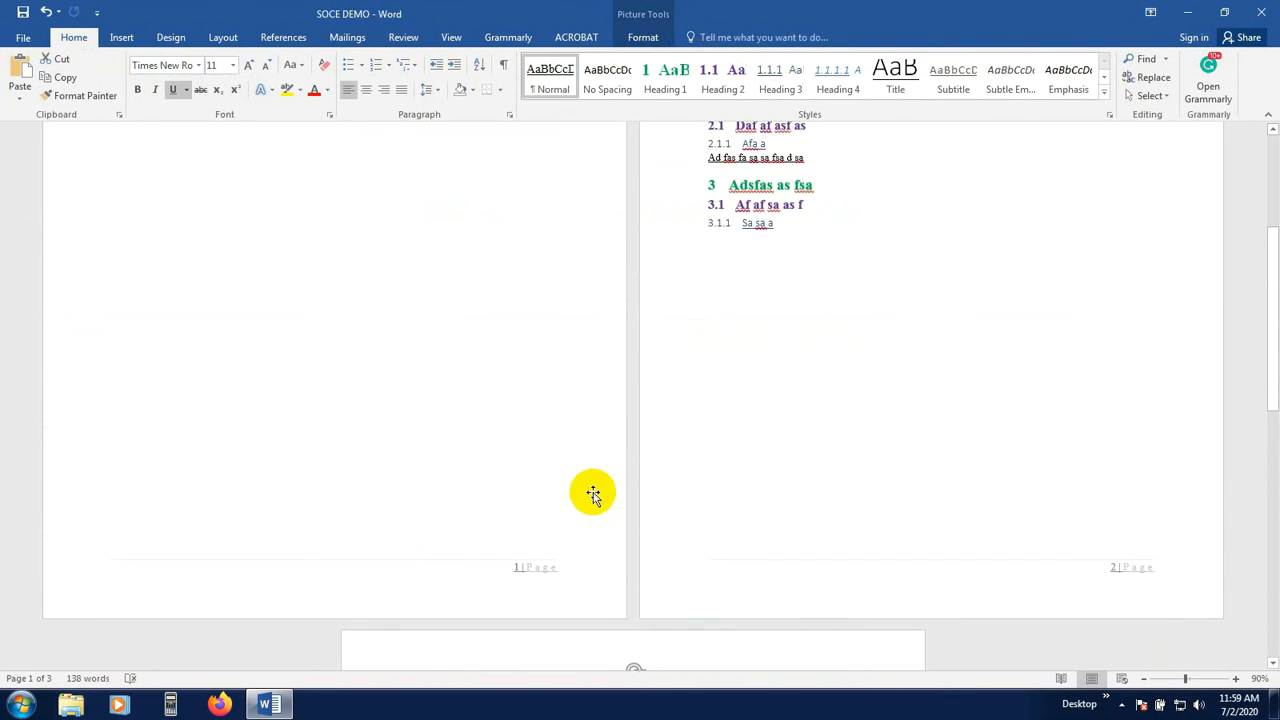
scroll(588, 495, down, 7)
scroll(586, 497, down, 3)
click(618, 383)
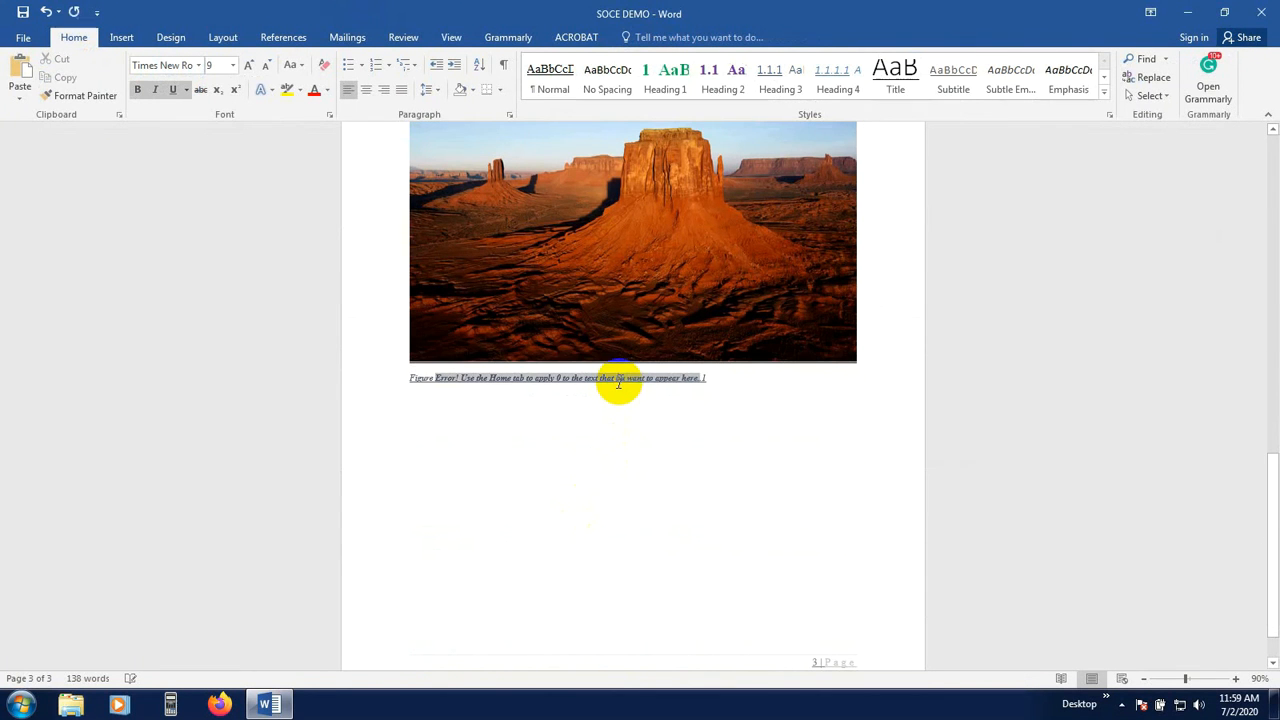
drag(731, 380, 449, 391)
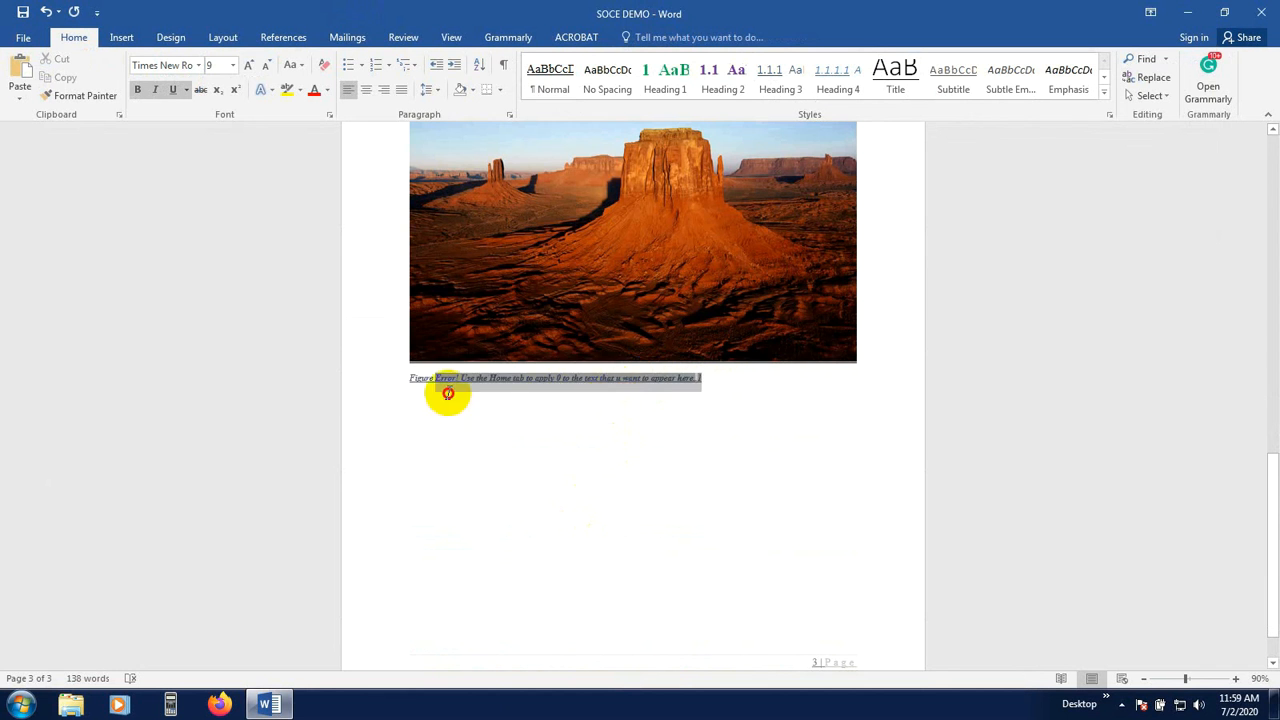
key(Delete)
Insert the caption "Figure 3.1 SOCE" below the desert picture, numbered with the Heading 1 chapter number and a period separator
click(531, 269)
scroll(560, 295, up, 3)
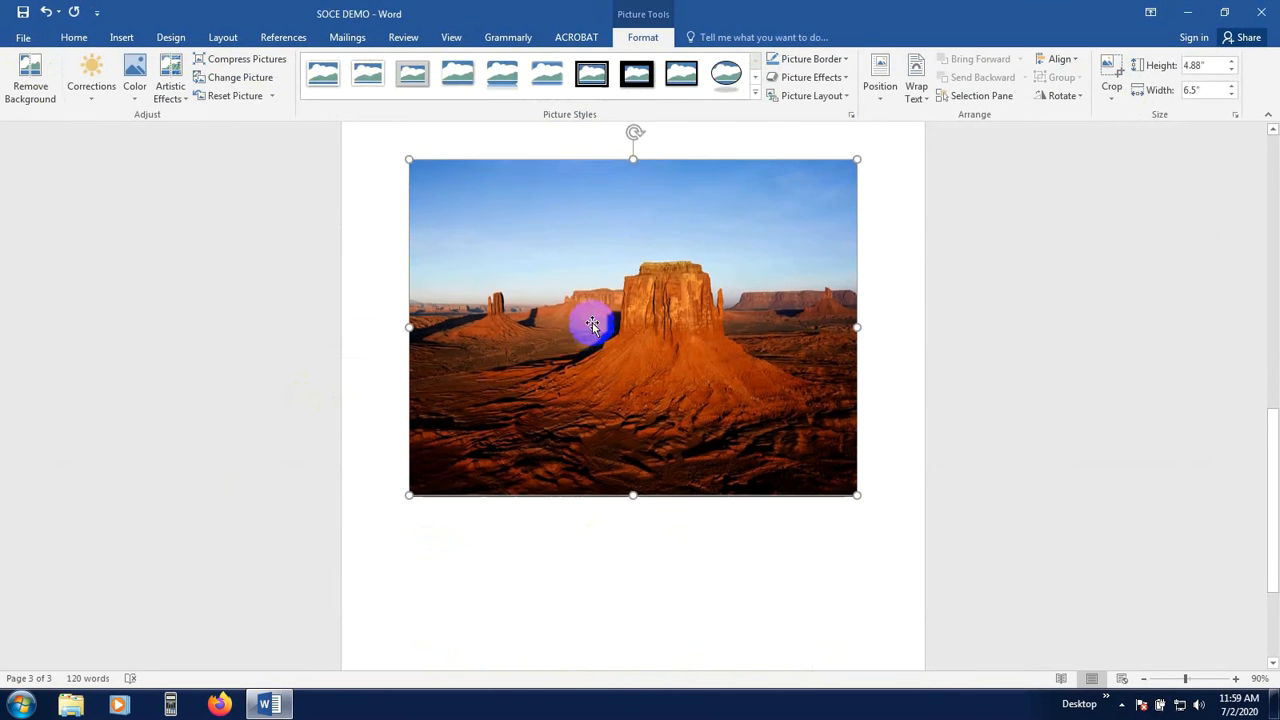
click(1236, 679)
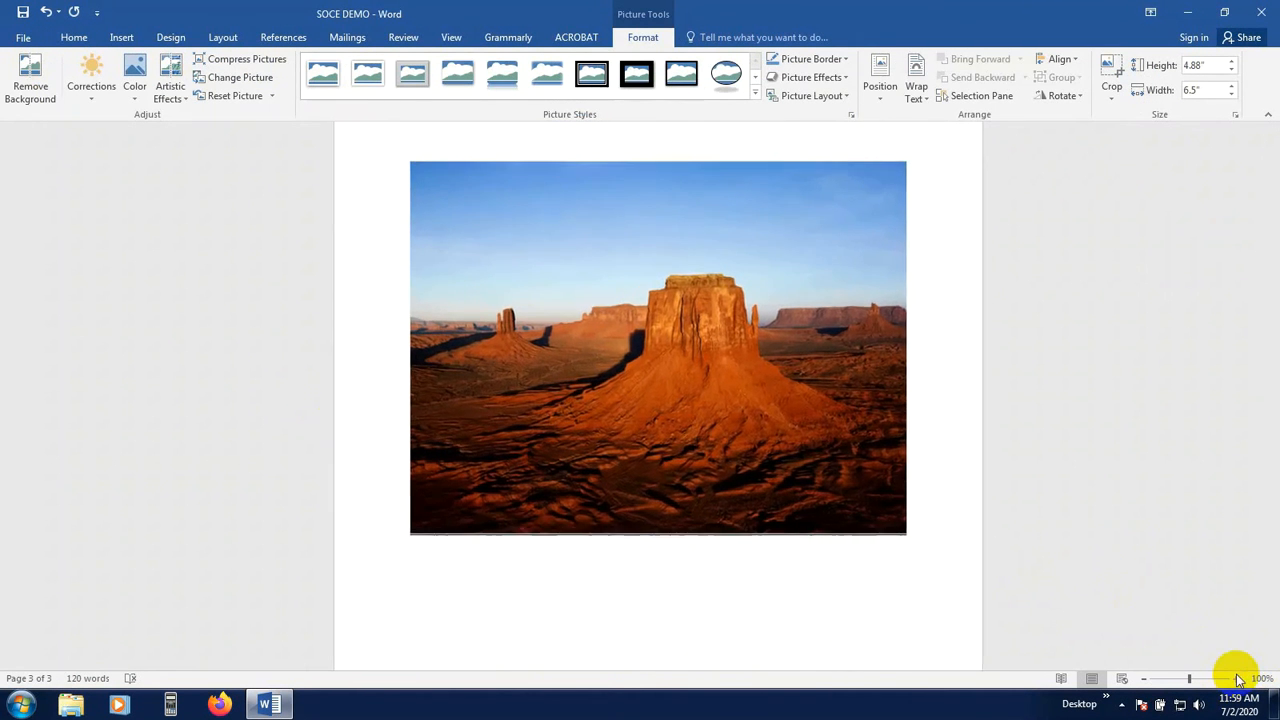
scroll(697, 490, up, 10)
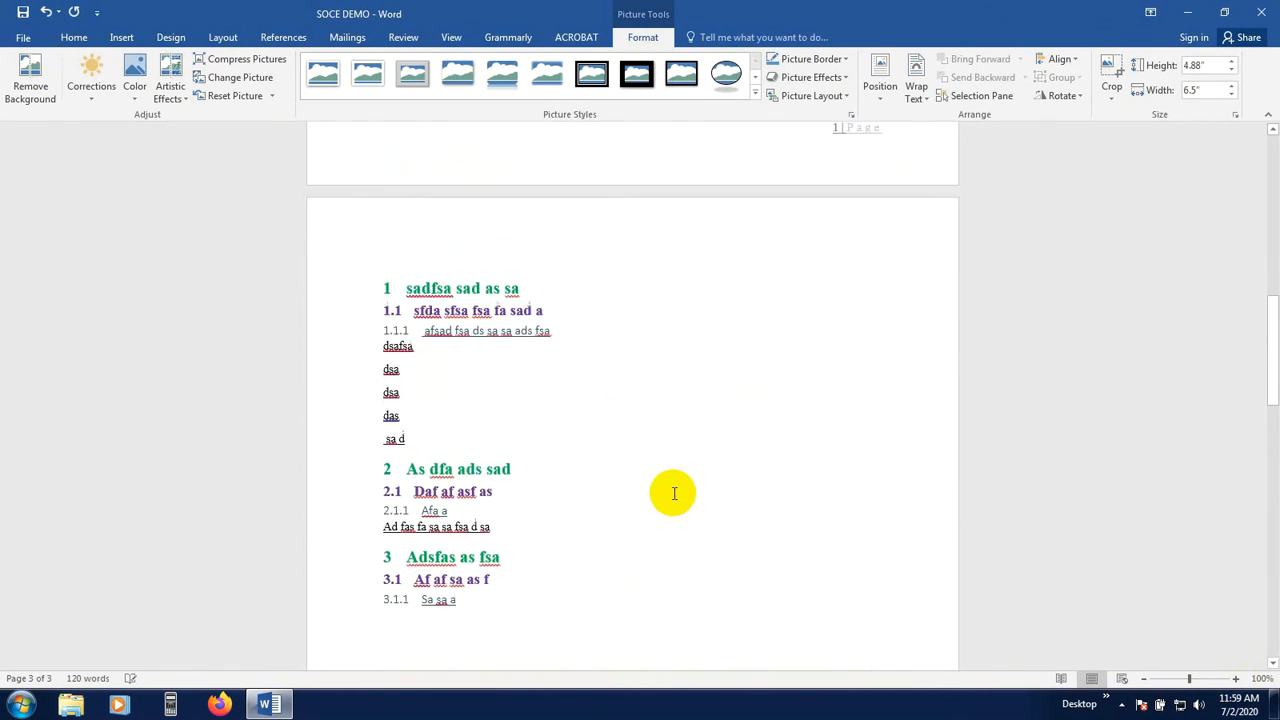
scroll(634, 490, down, 10)
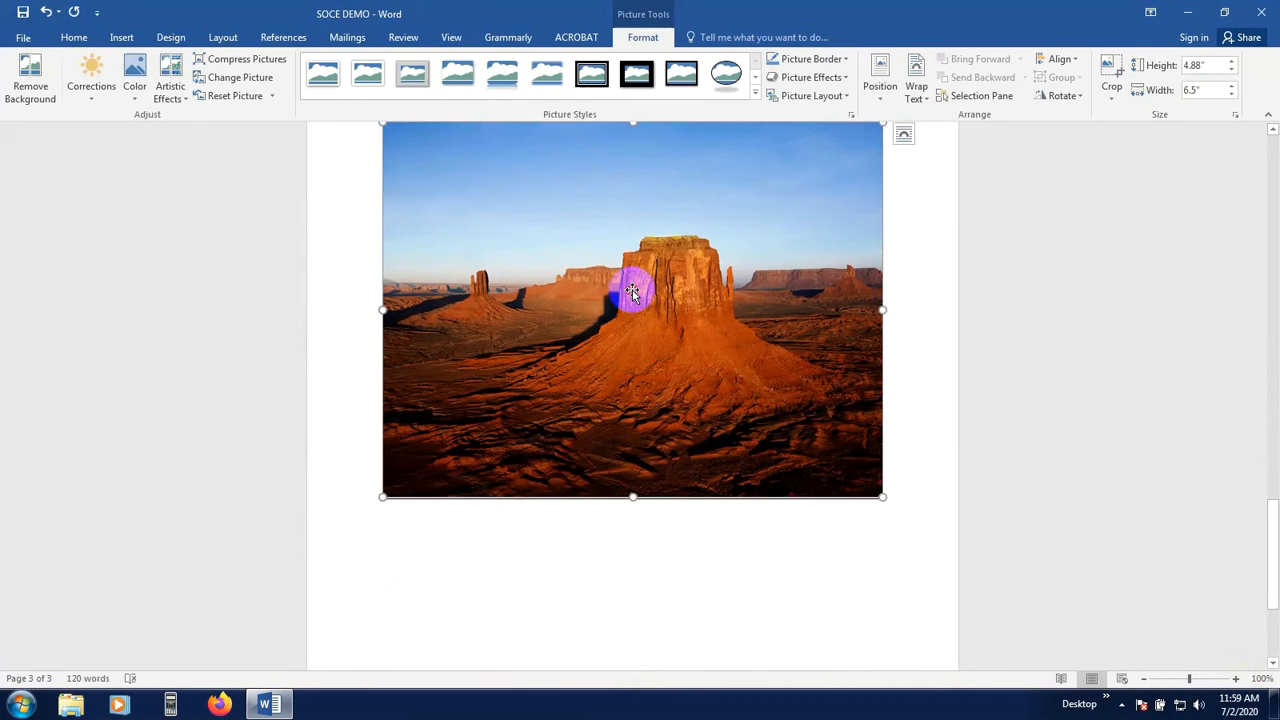
scroll(634, 344, up, 3)
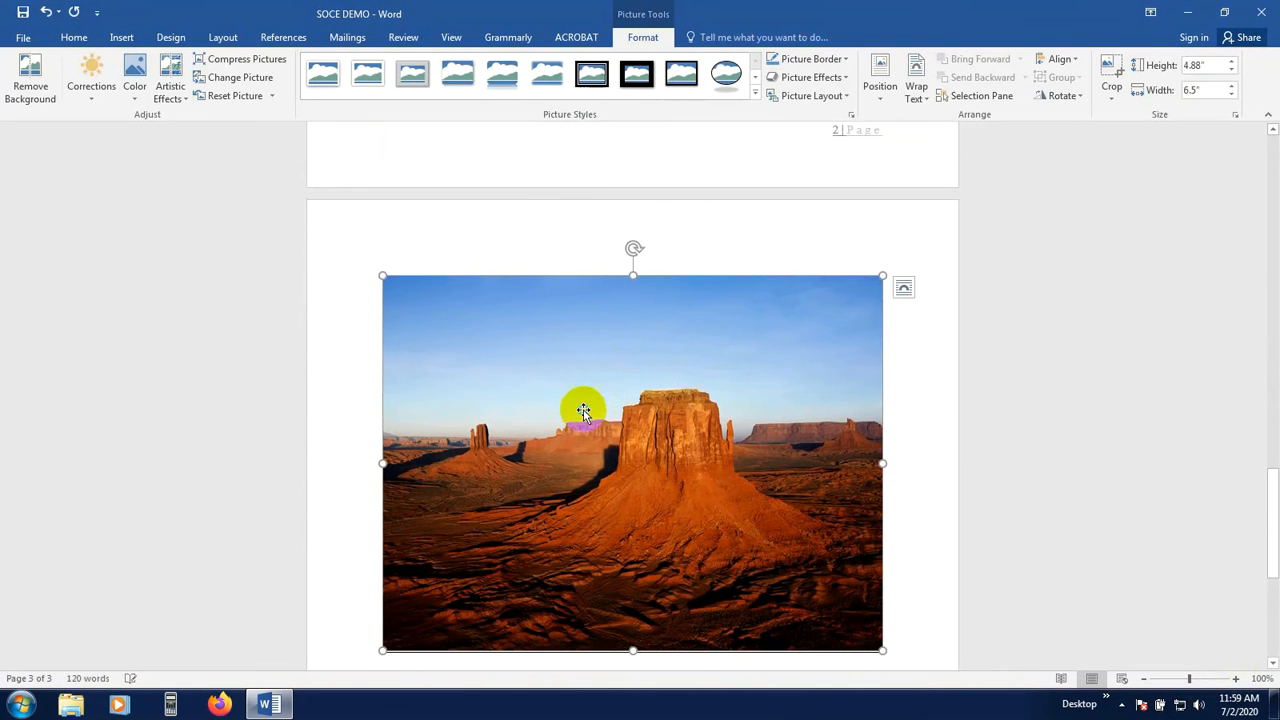
right_click(583, 411)
click(620, 341)
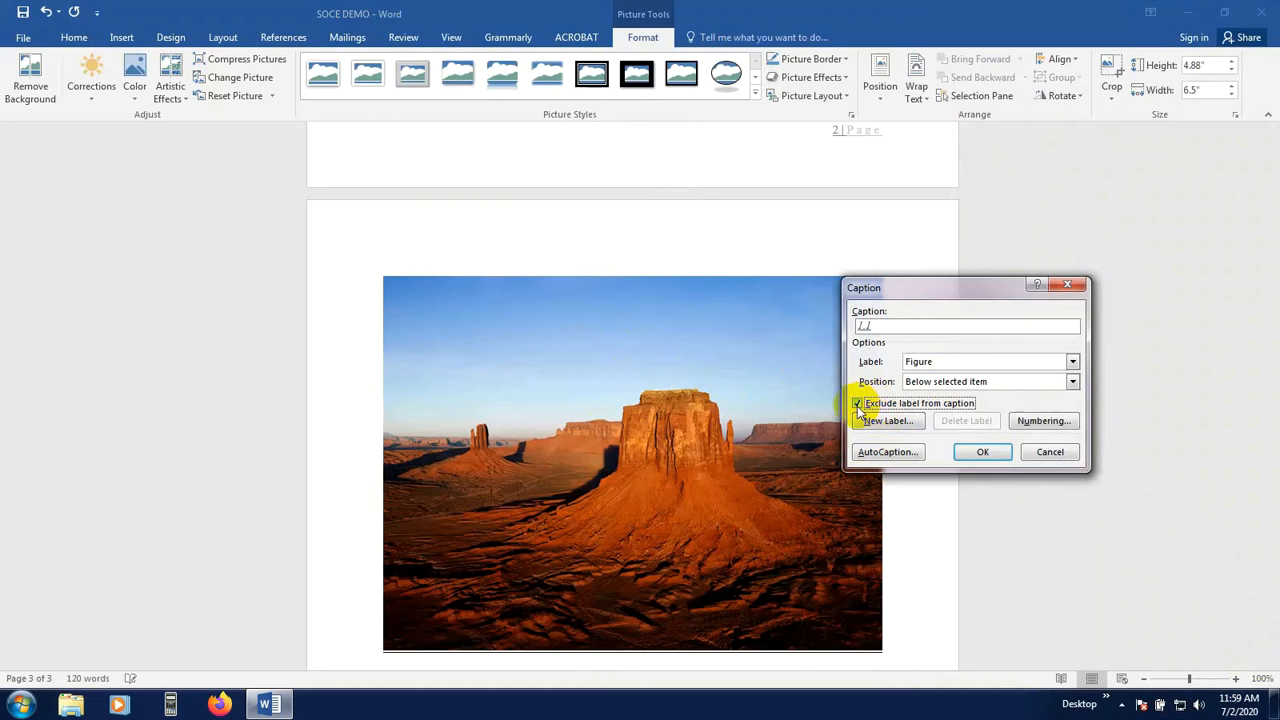
click(1030, 419)
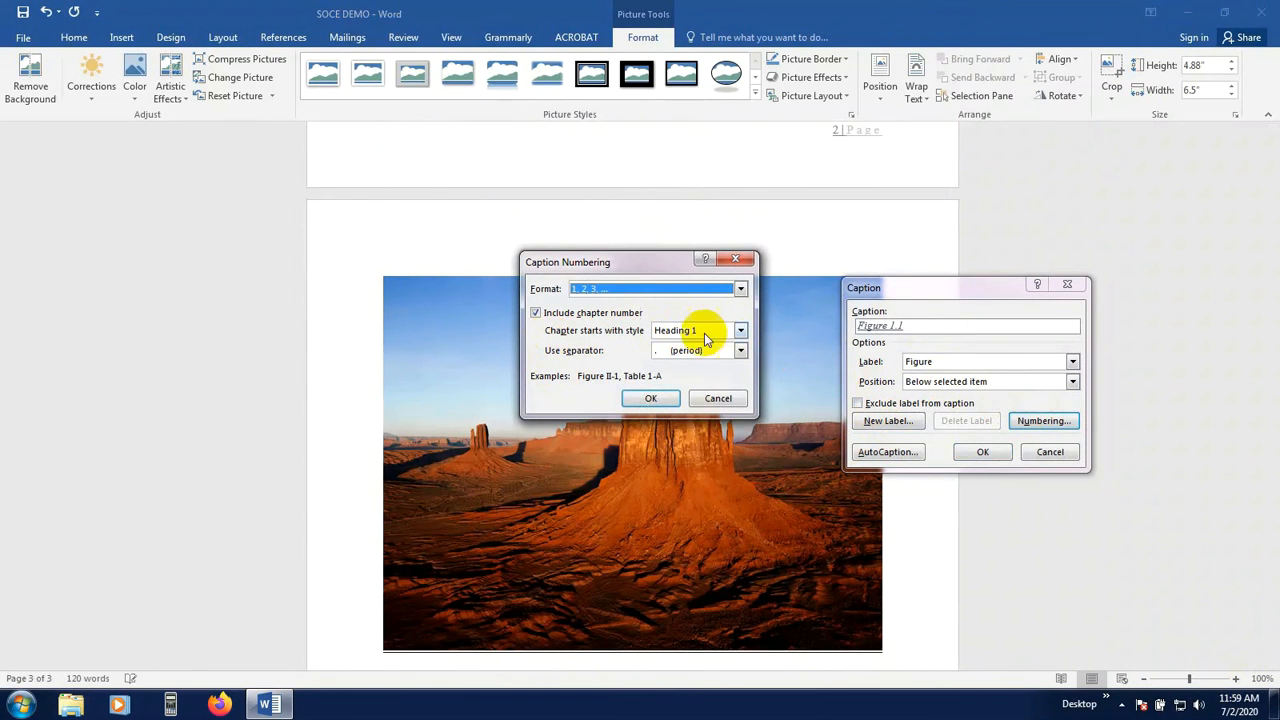
click(724, 333)
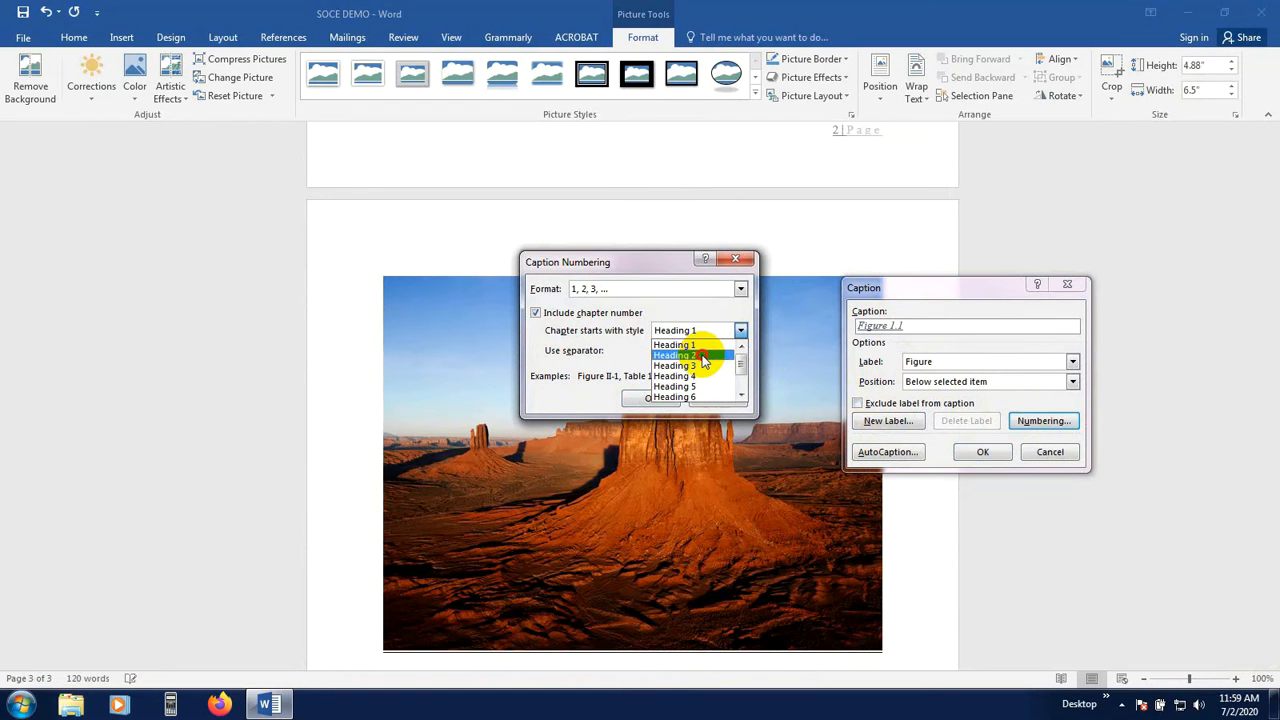
click(702, 345)
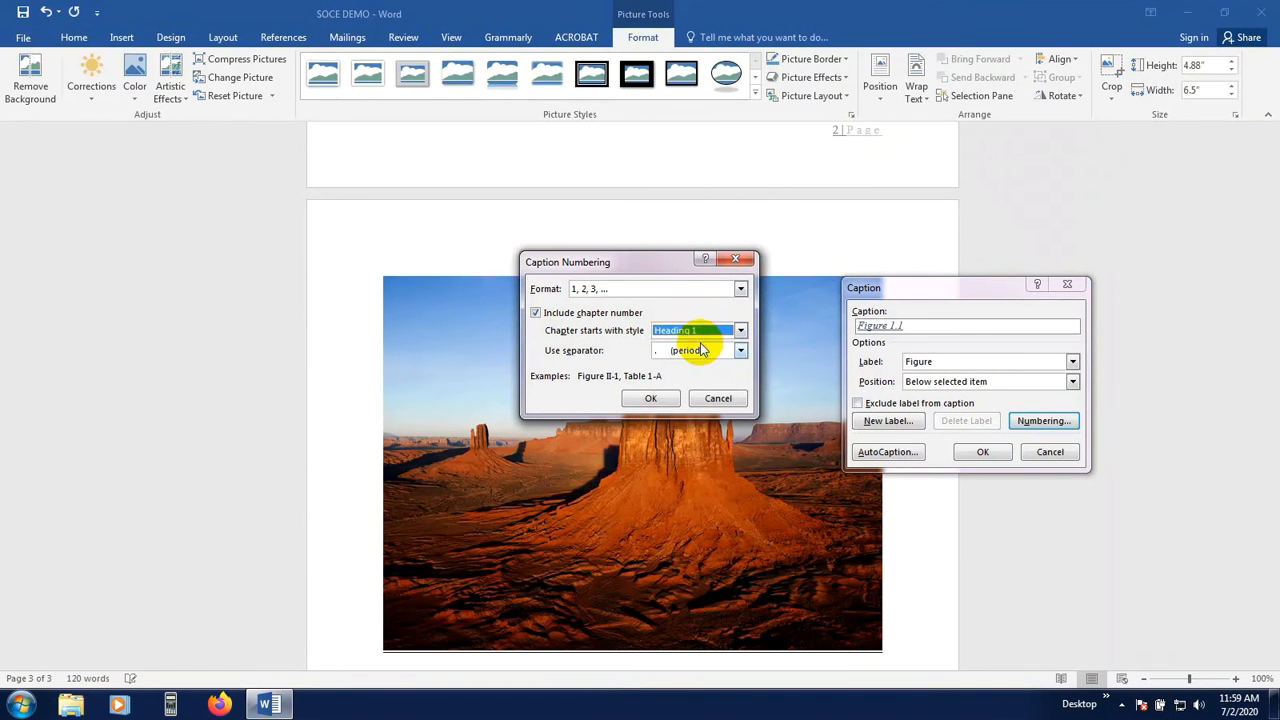
click(651, 399)
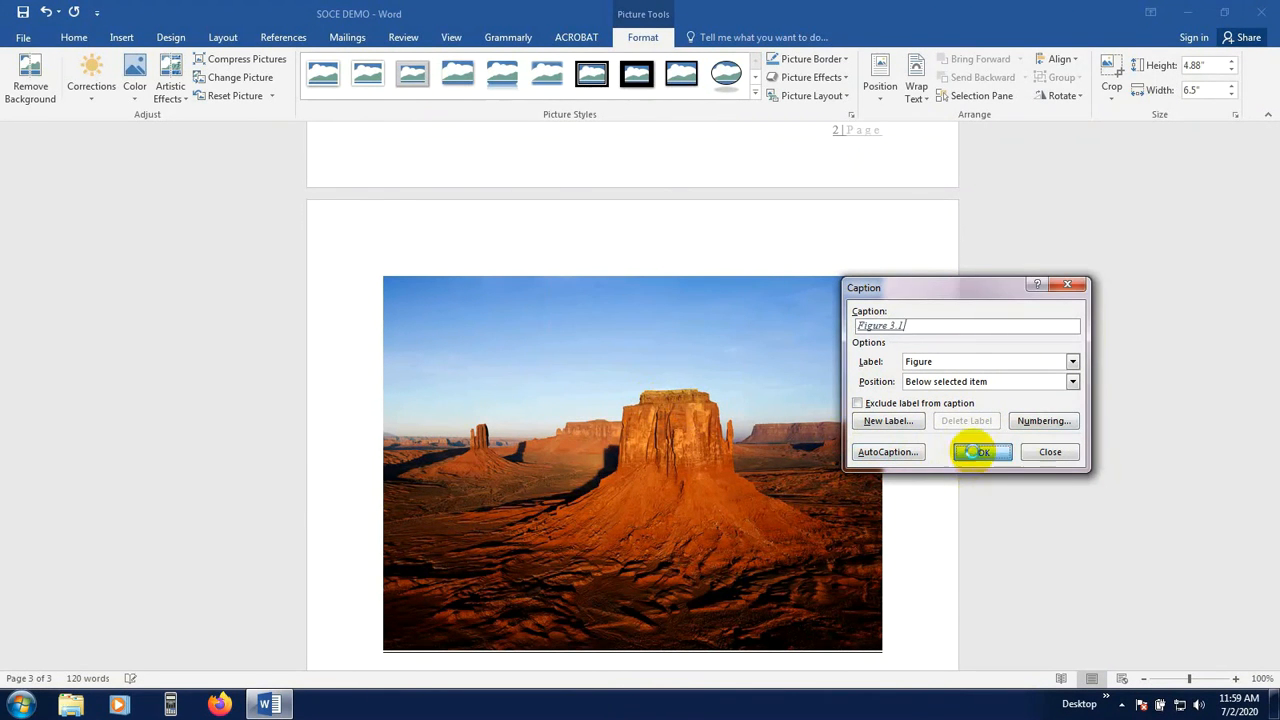
click(980, 452)
scroll(750, 478, down, 2)
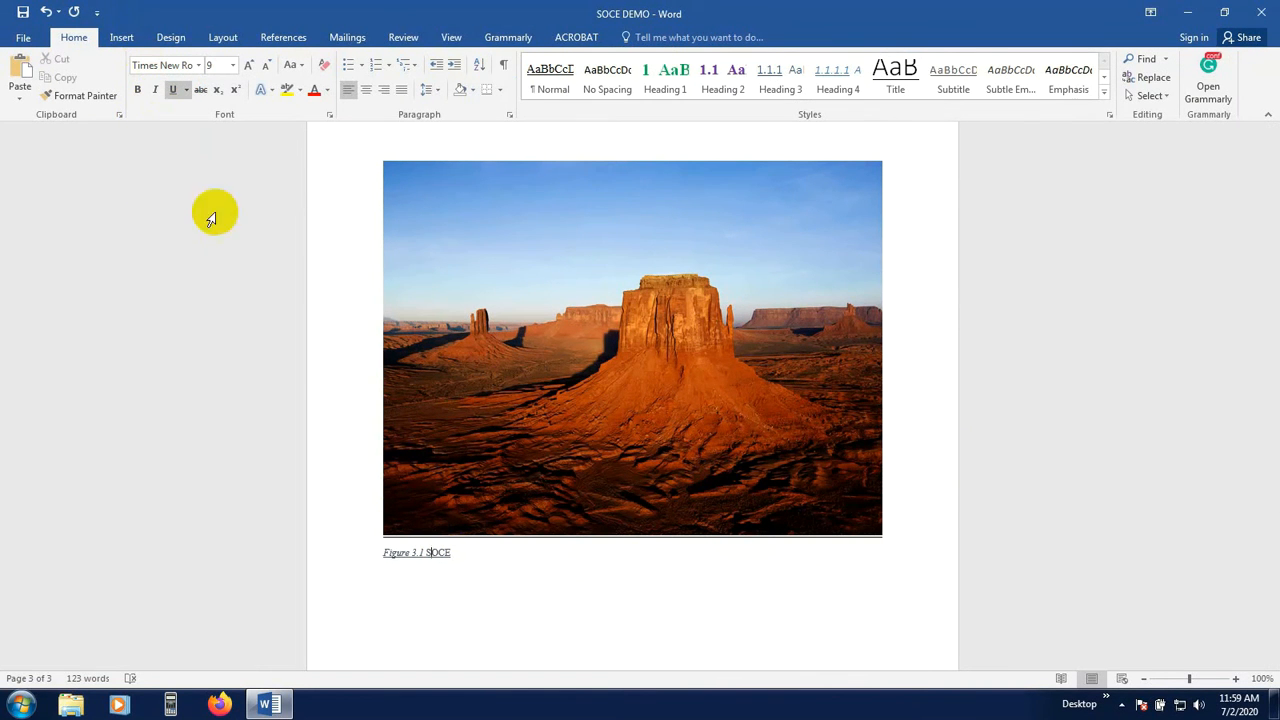
Format the desert picture's caption as bold without italics or underline, and center it below the picture
drag(454, 552, 371, 554)
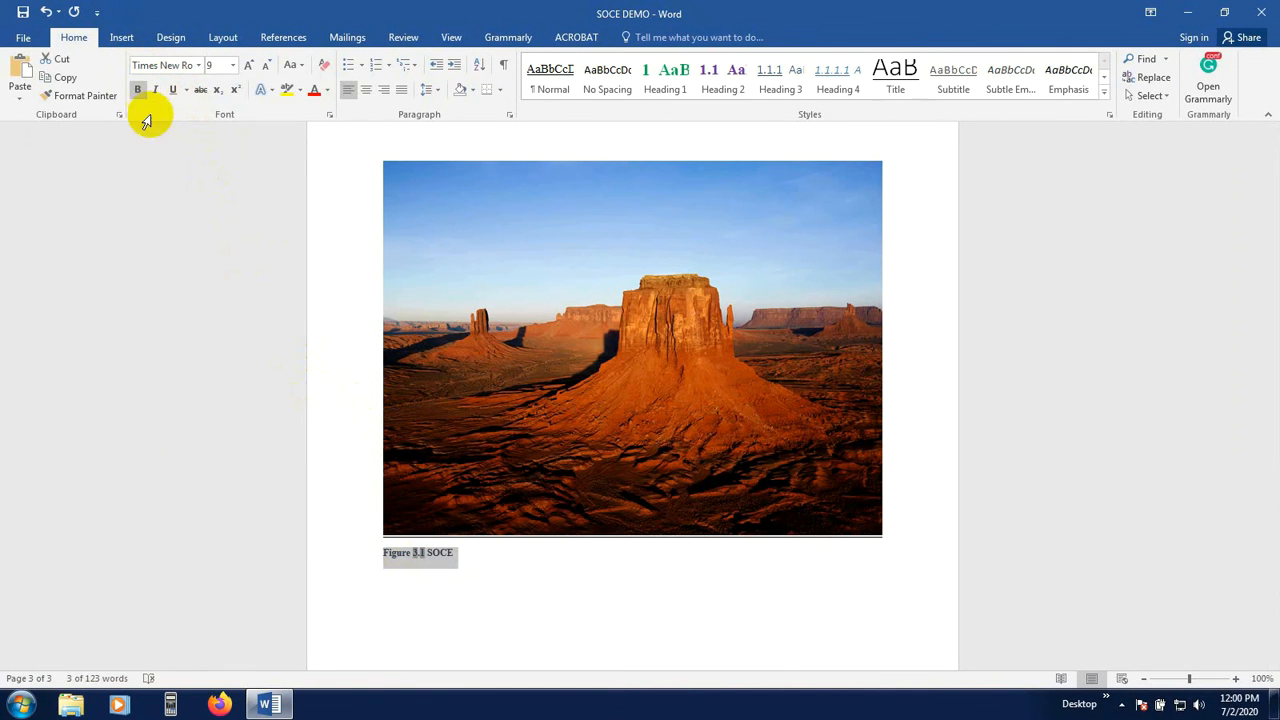
click(372, 94)
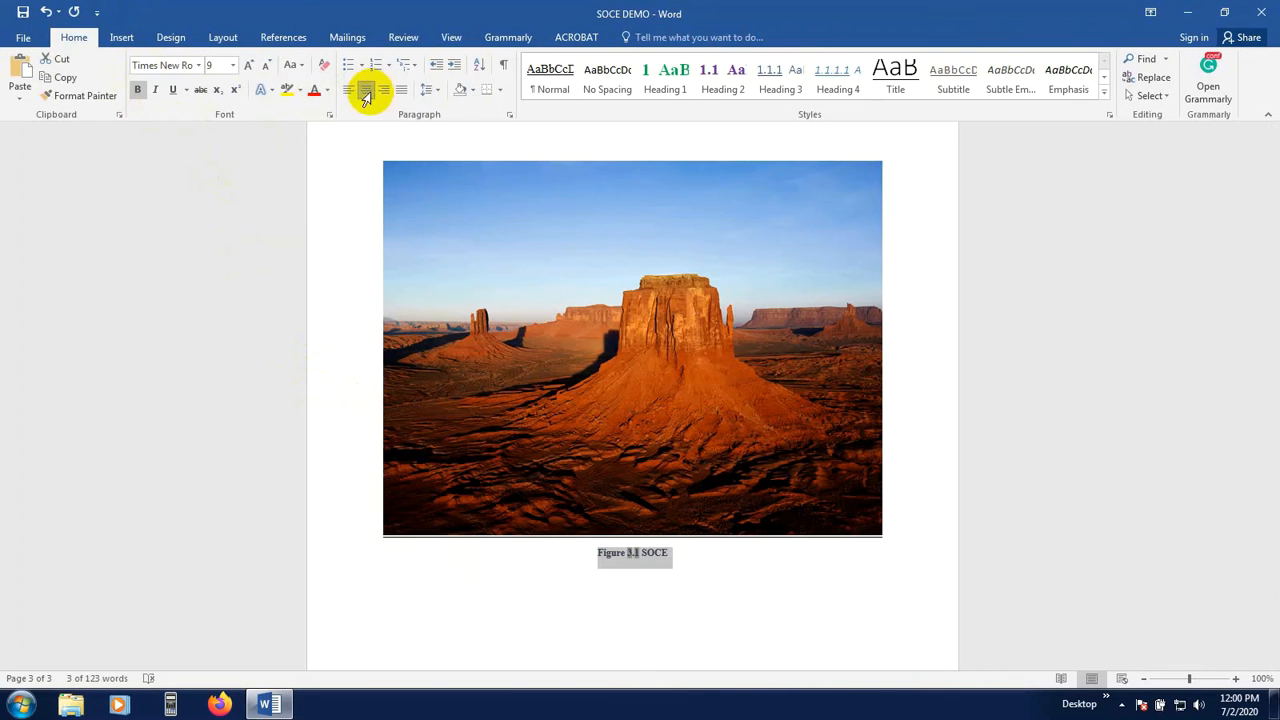
click(610, 584)
Set the font color of the whole desert picture caption to black
scroll(640, 565, down, 2)
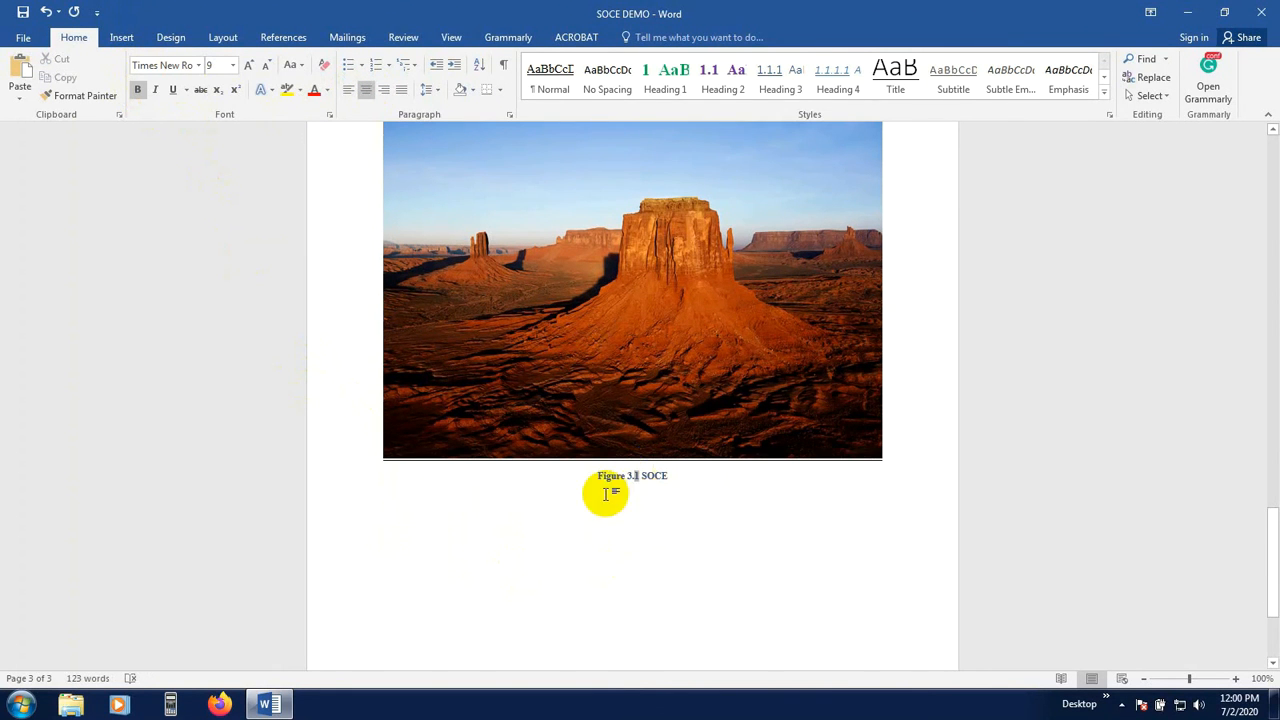
drag(660, 474, 574, 474)
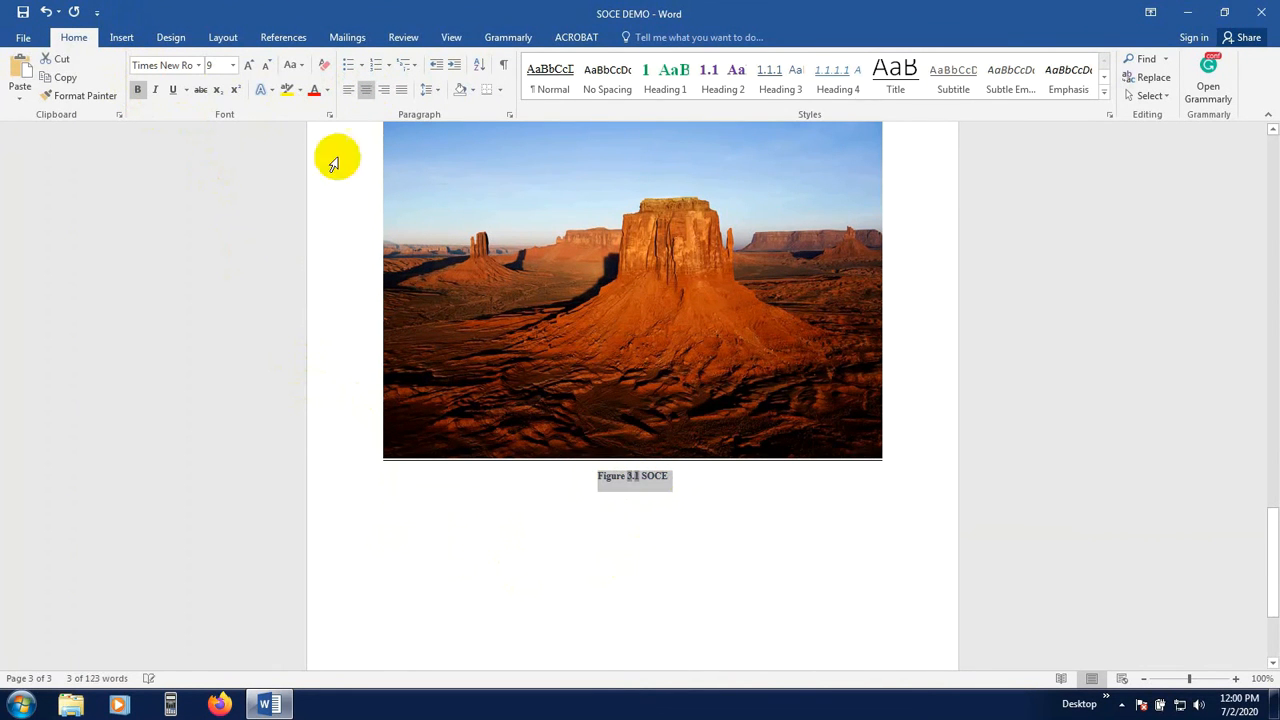
click(326, 90)
click(350, 110)
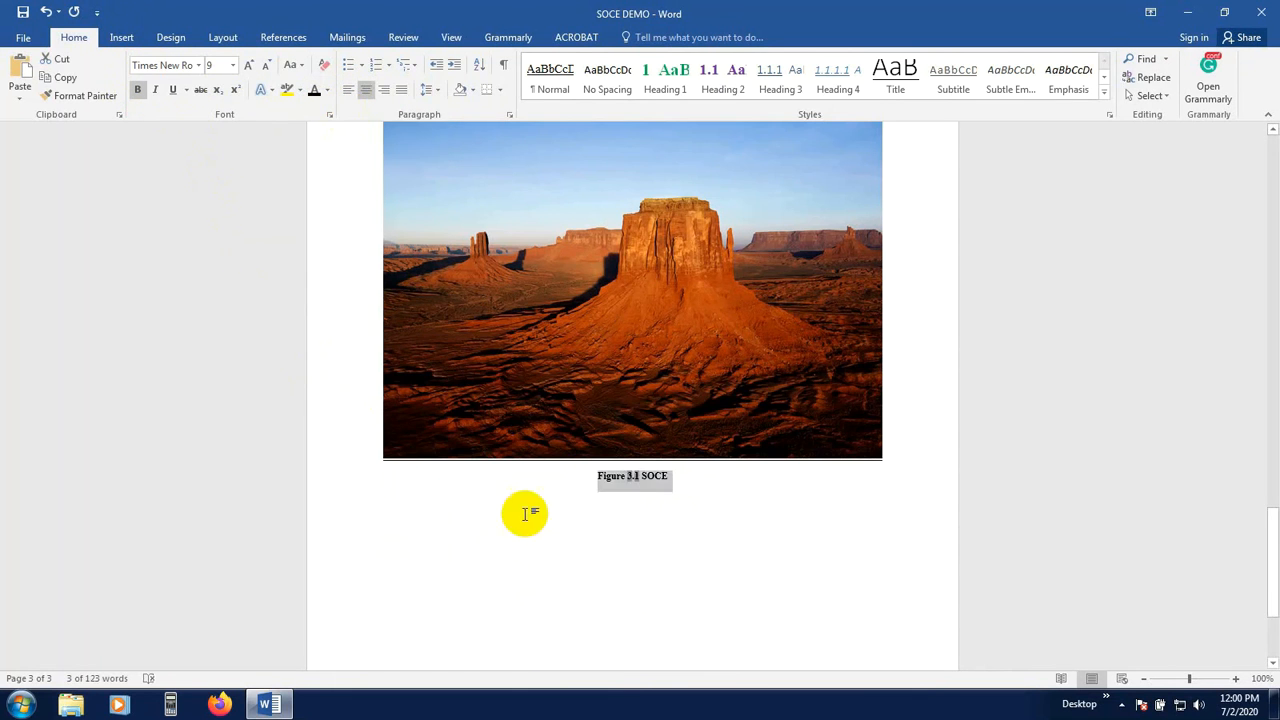
click(594, 529)
Open the Table of Figures settings with the insertion point on a blank Normal-style line below the table of contents
scroll(600, 540, up, 2)
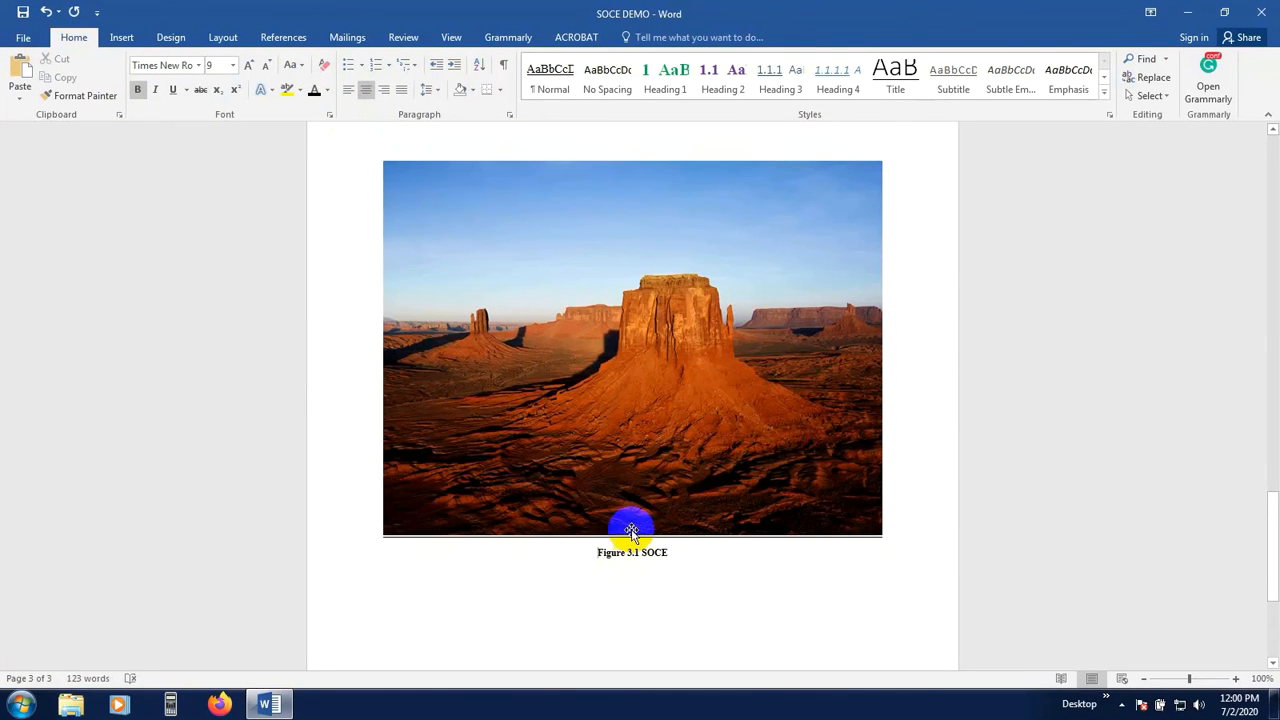
scroll(645, 540, down, 5)
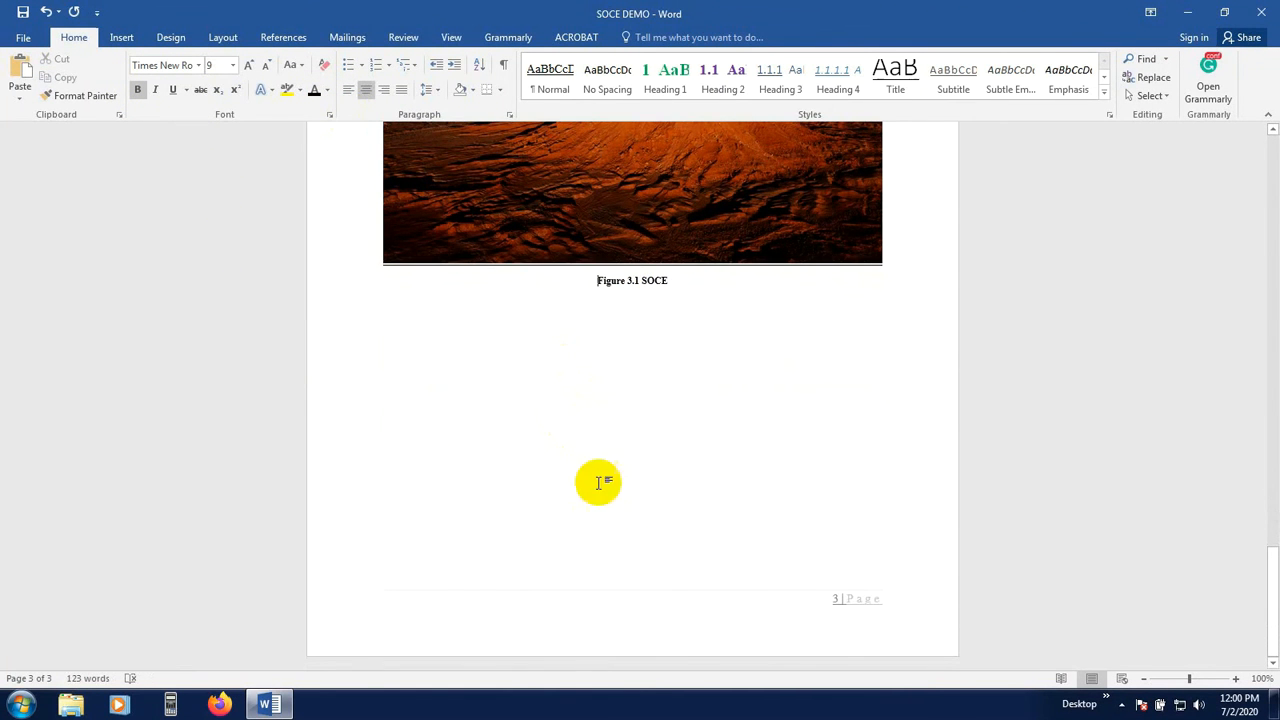
scroll(650, 572, up, 5)
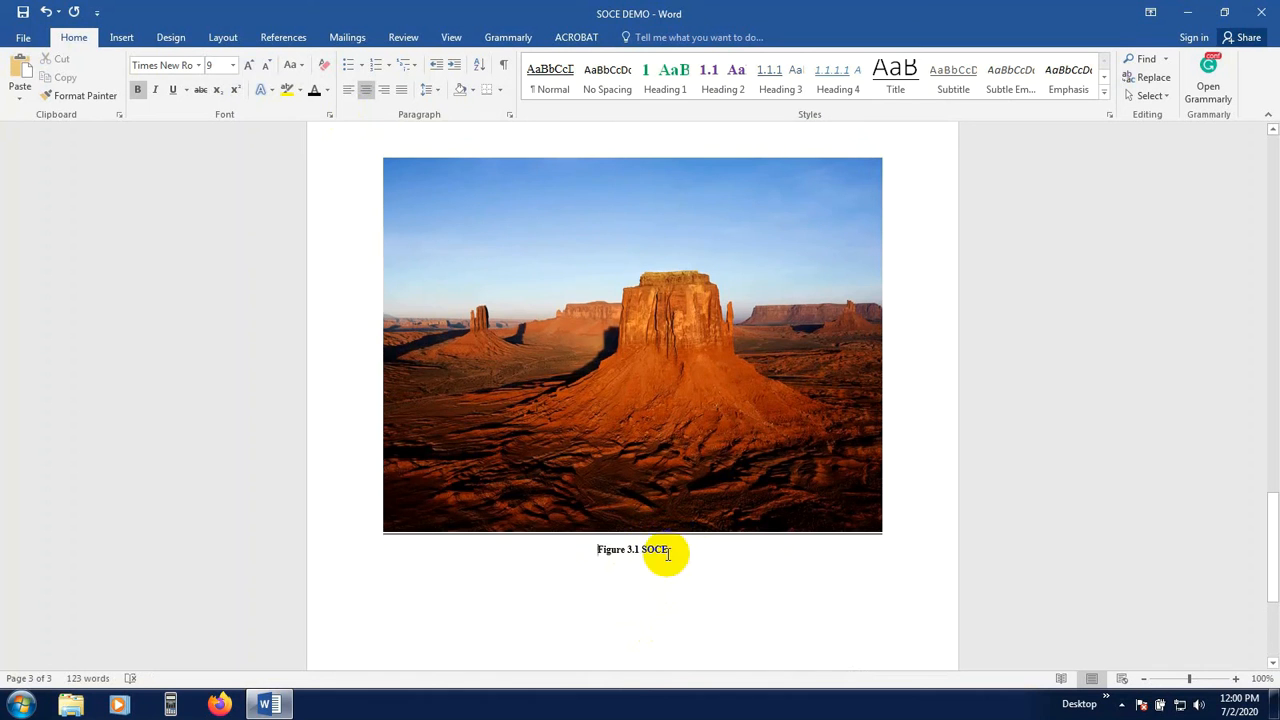
scroll(622, 503, up, 20)
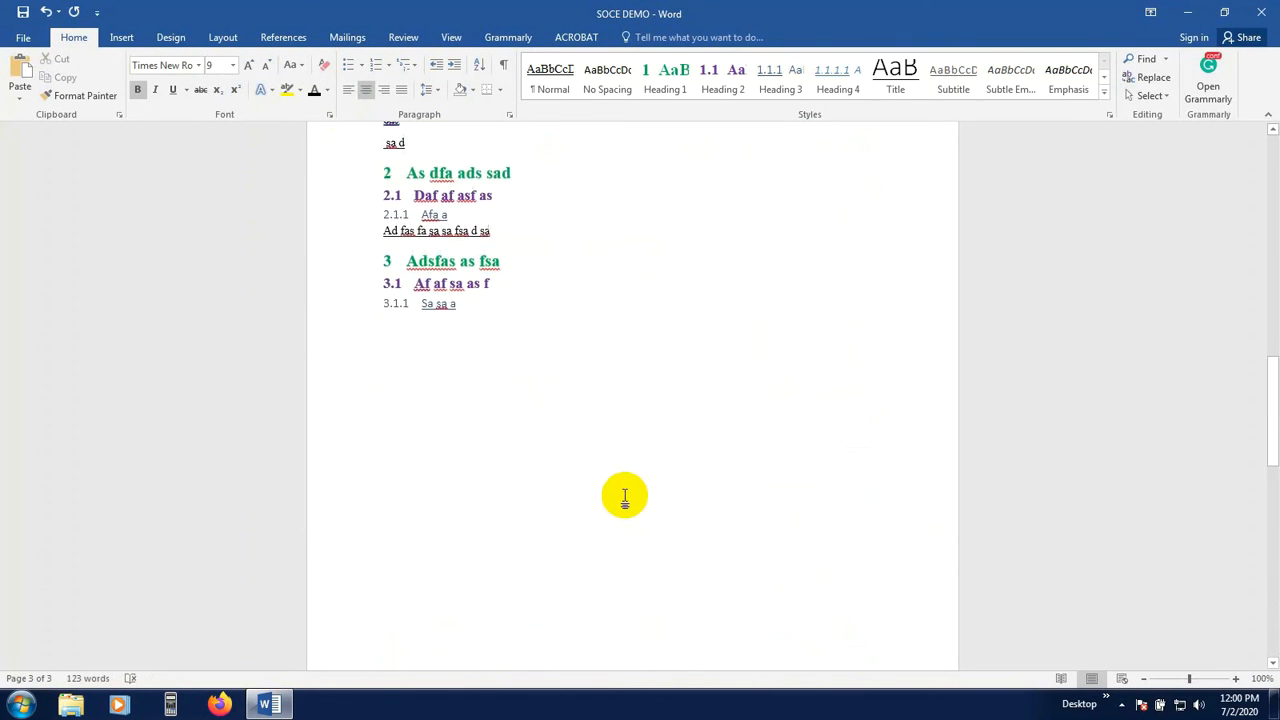
scroll(627, 493, up, 15)
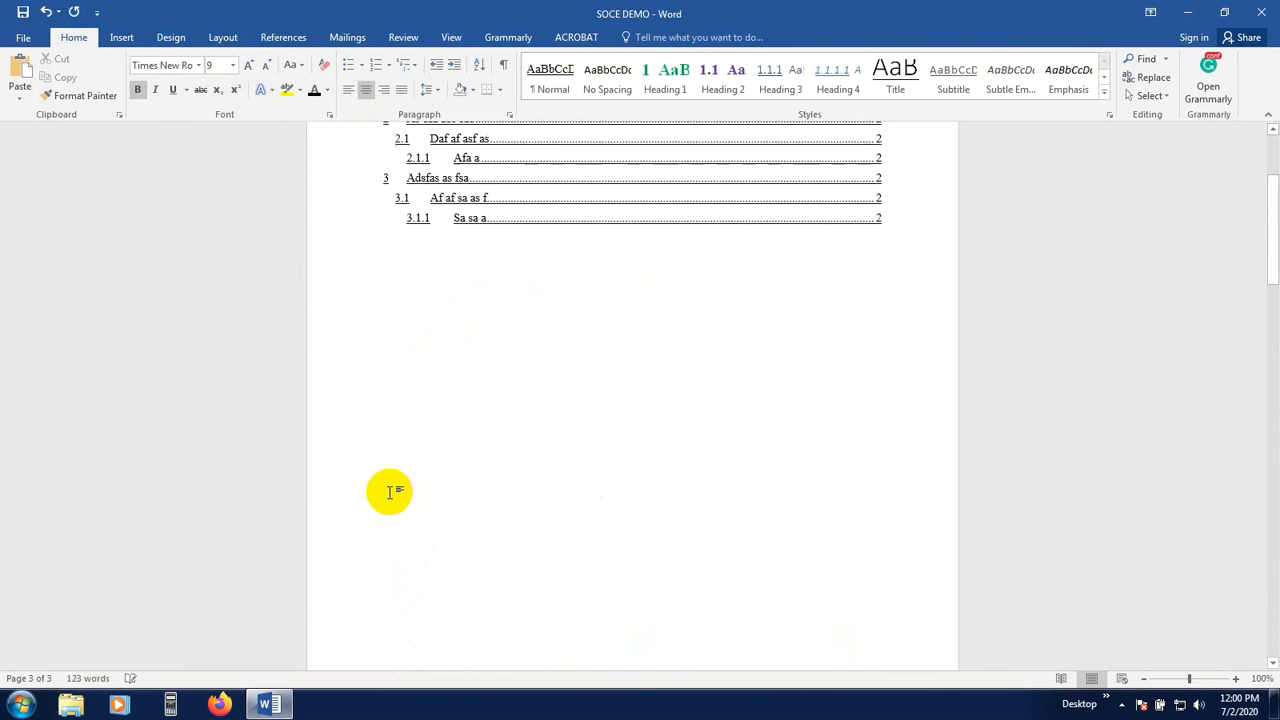
click(405, 398)
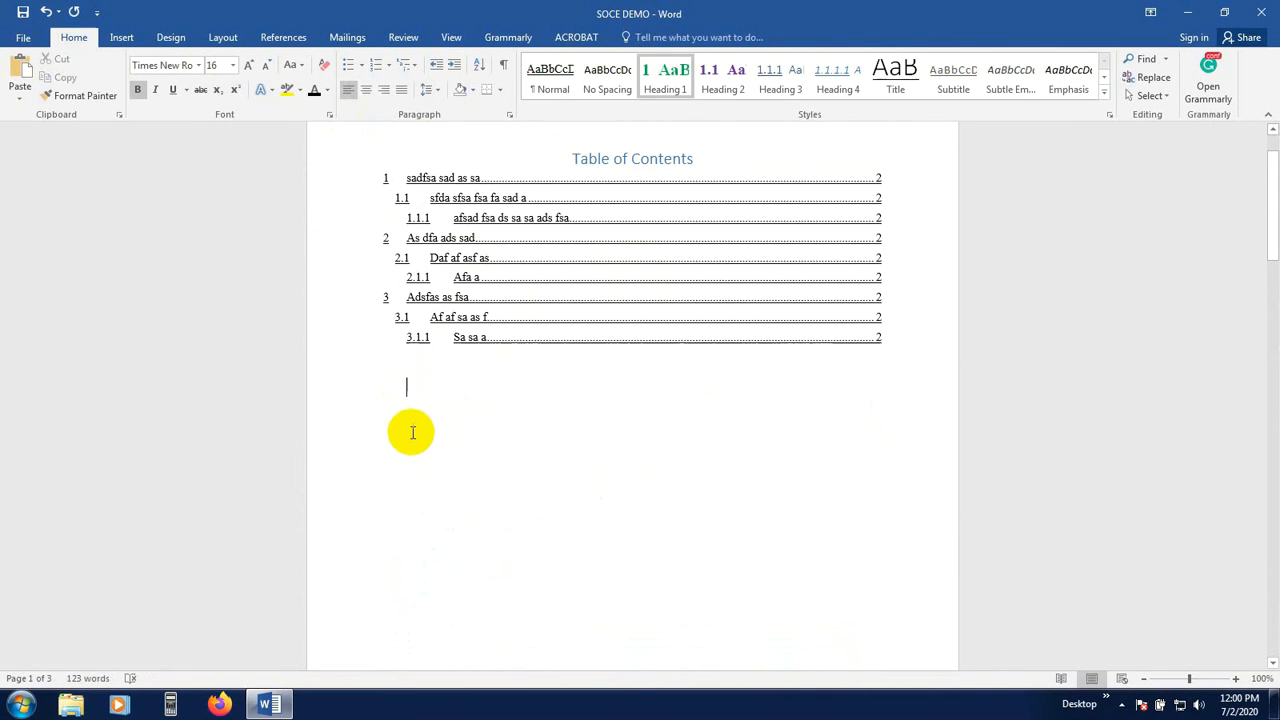
click(411, 432)
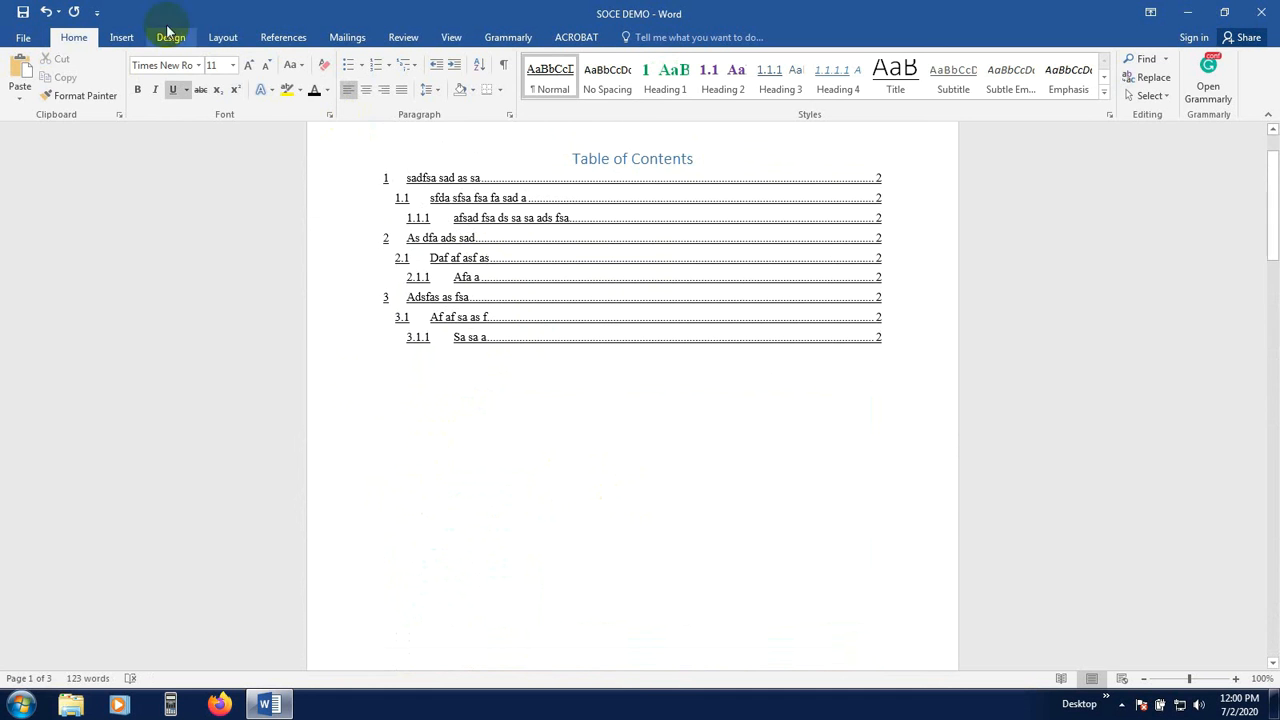
click(285, 40)
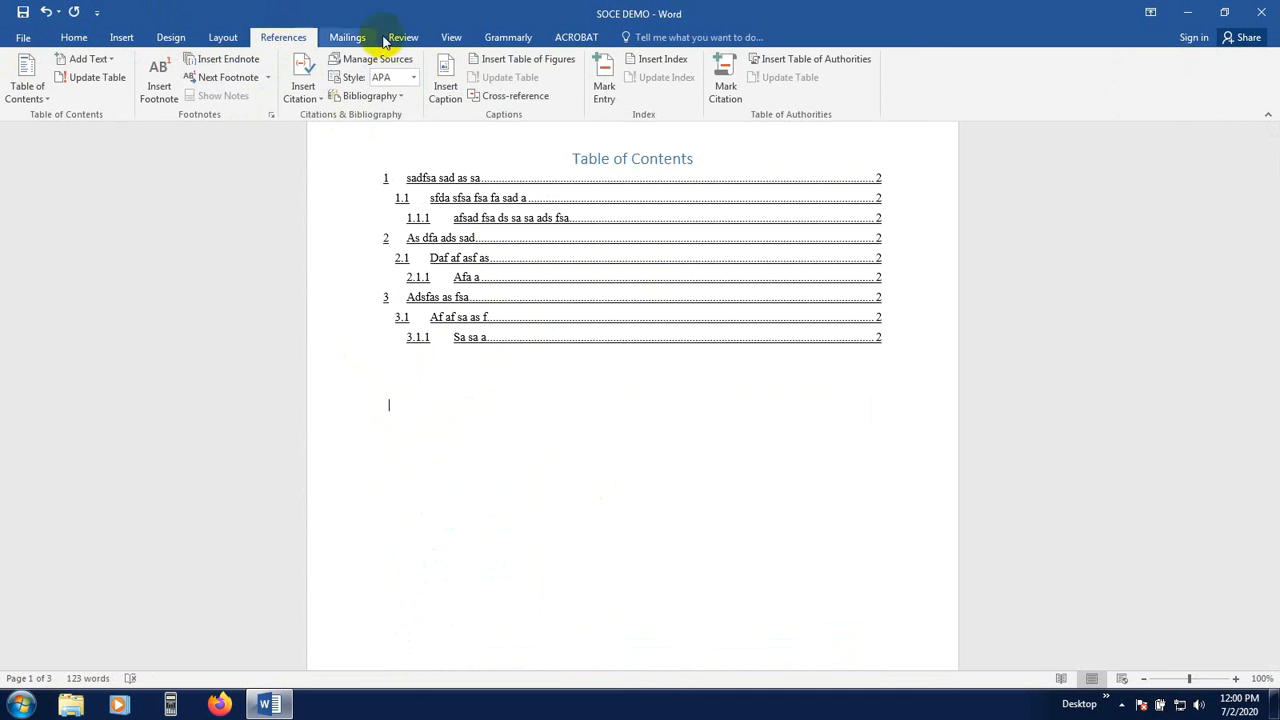
click(545, 60)
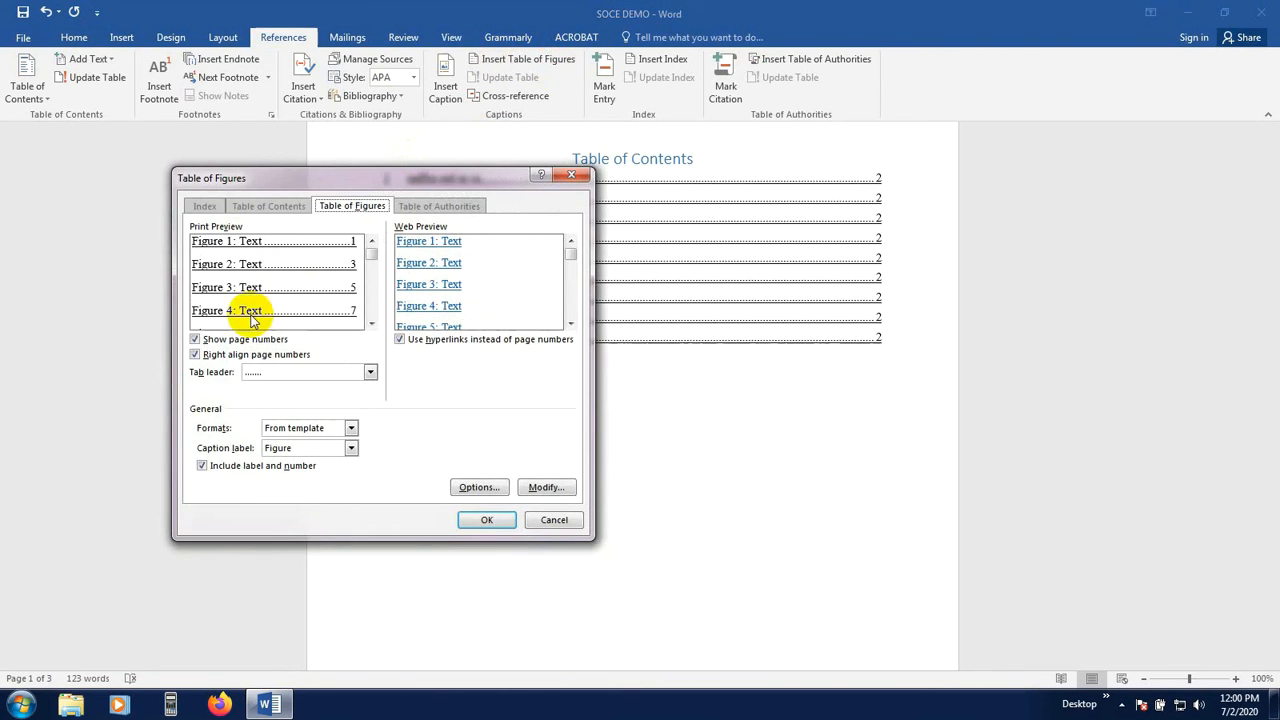
drag(323, 190, 899, 202)
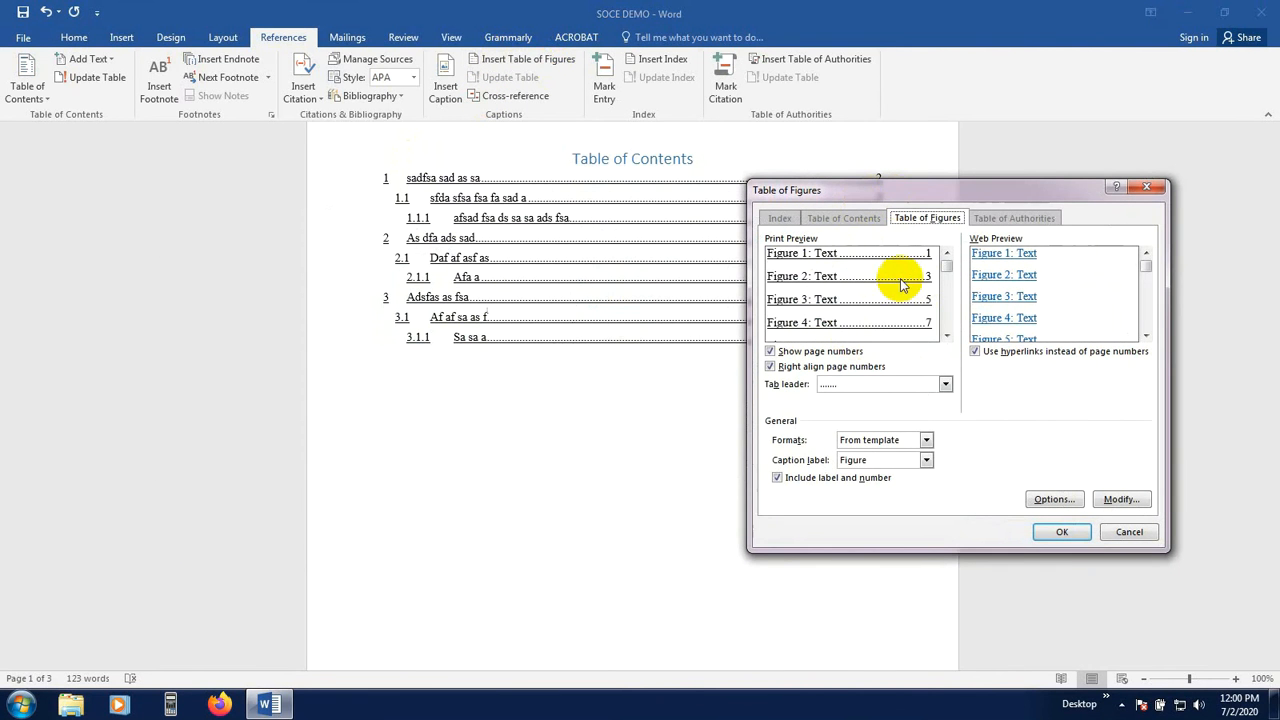
Try the table of figures with the tab leader set to (none)
click(944, 384)
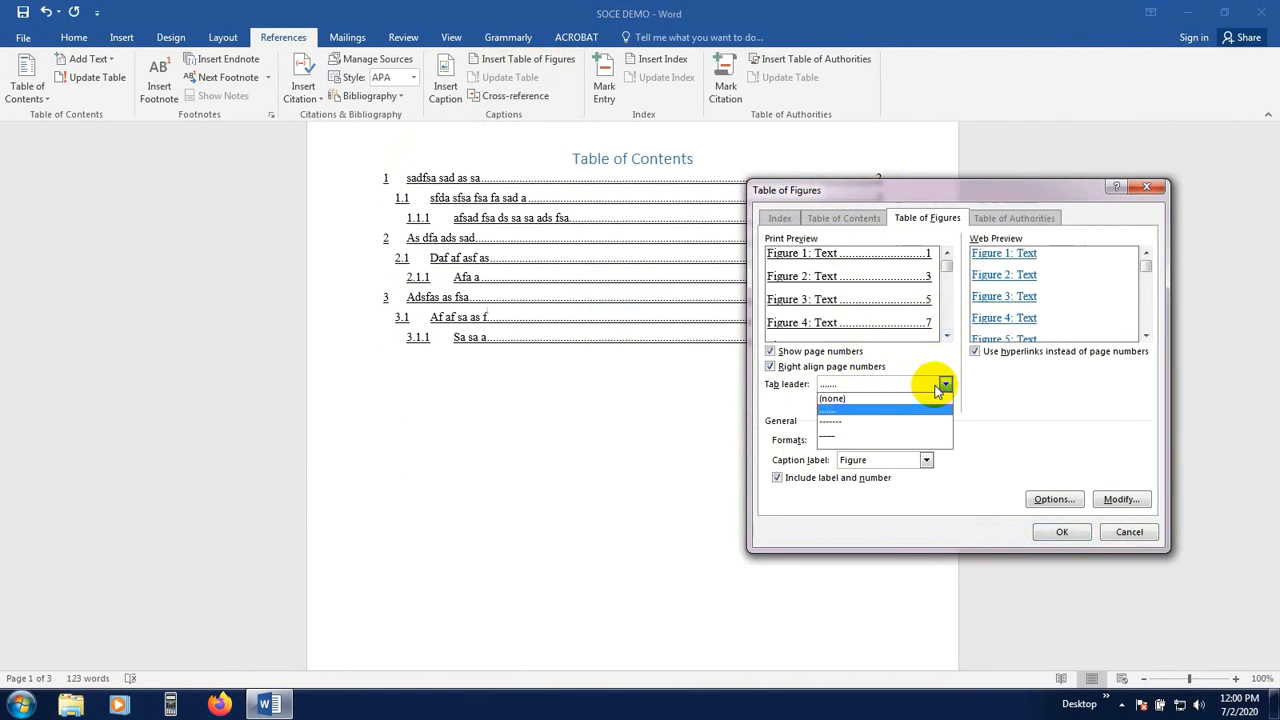
click(944, 384)
click(944, 384)
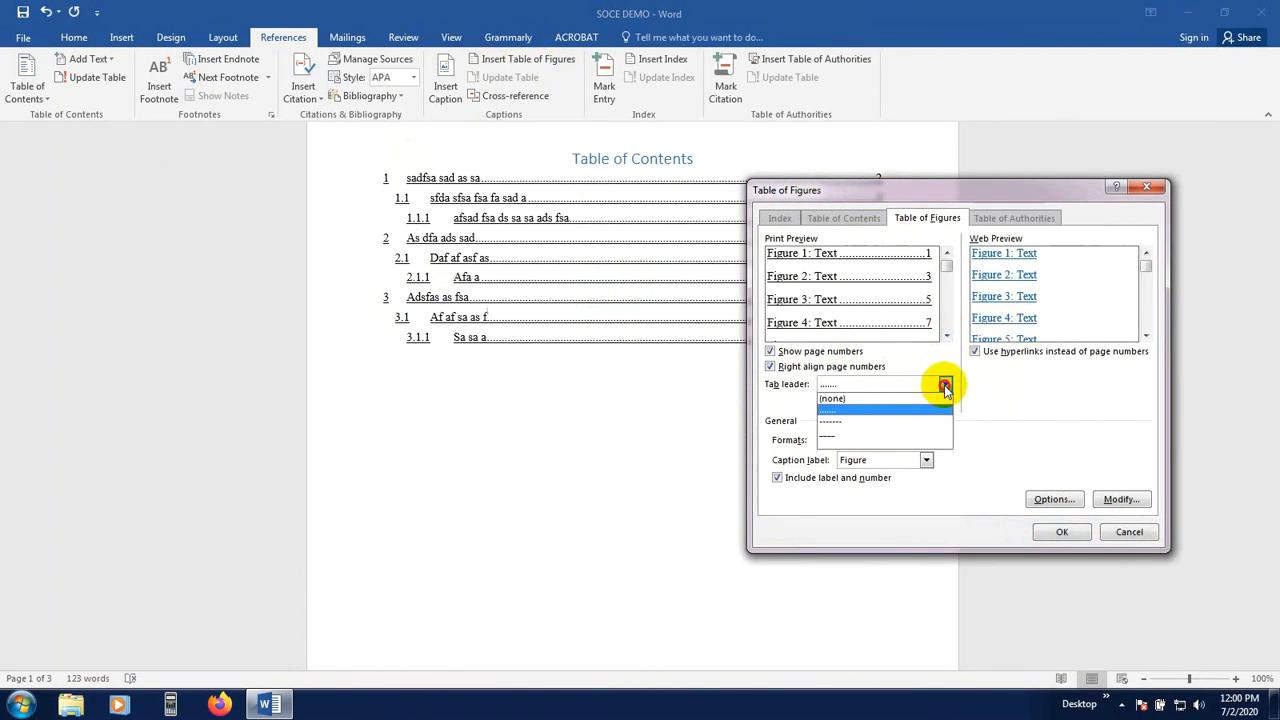
click(925, 398)
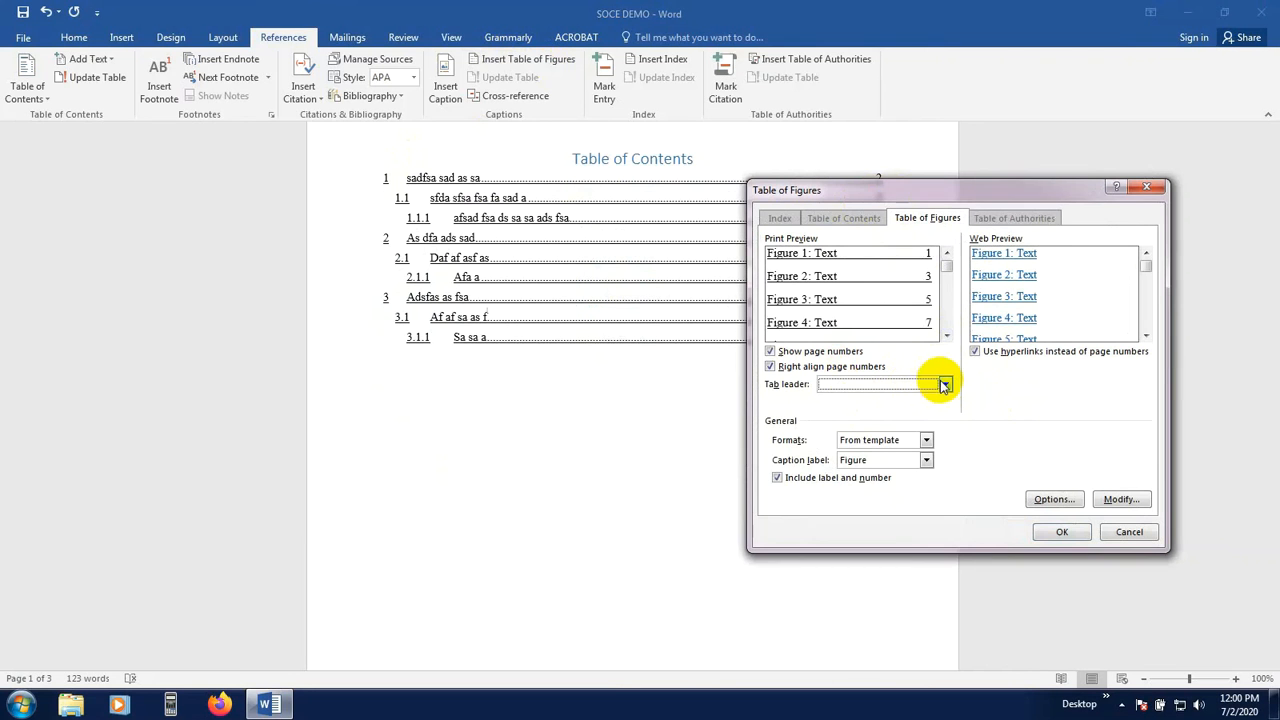
click(944, 384)
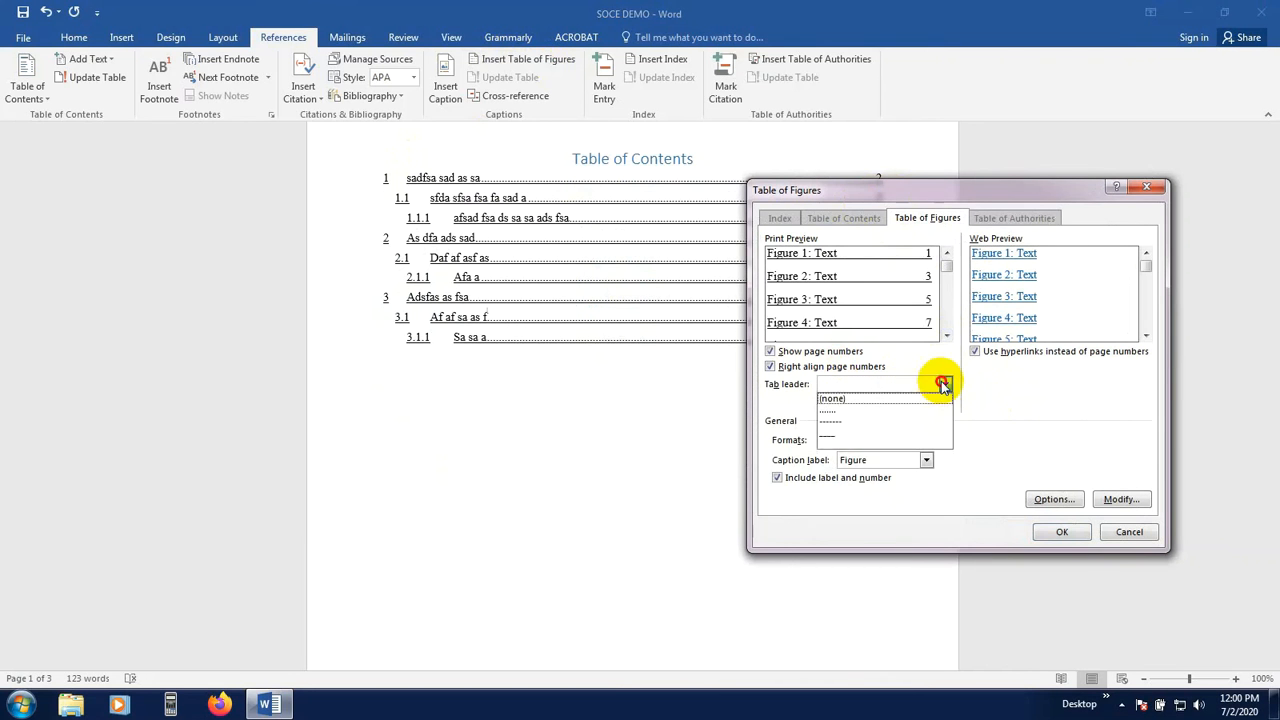
click(1030, 434)
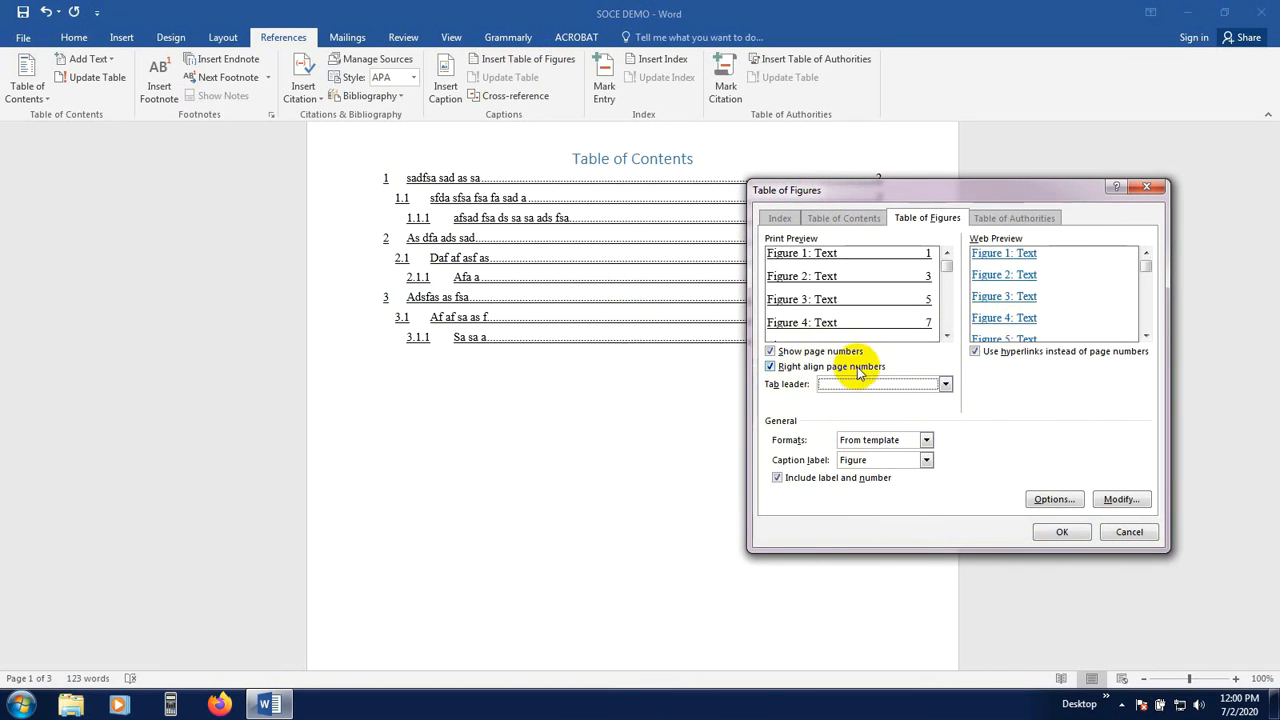
Preview the figure entries with label and number excluded, and view the Table of Figures style without modifying it
click(778, 478)
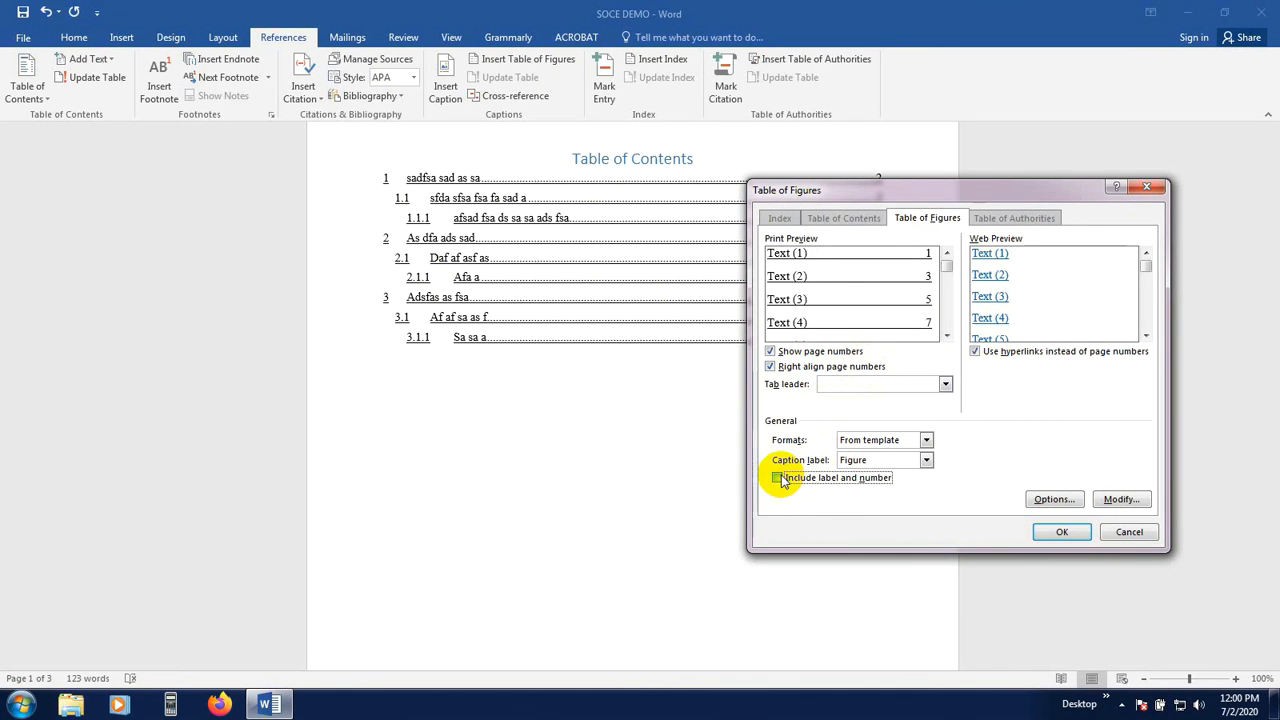
click(778, 478)
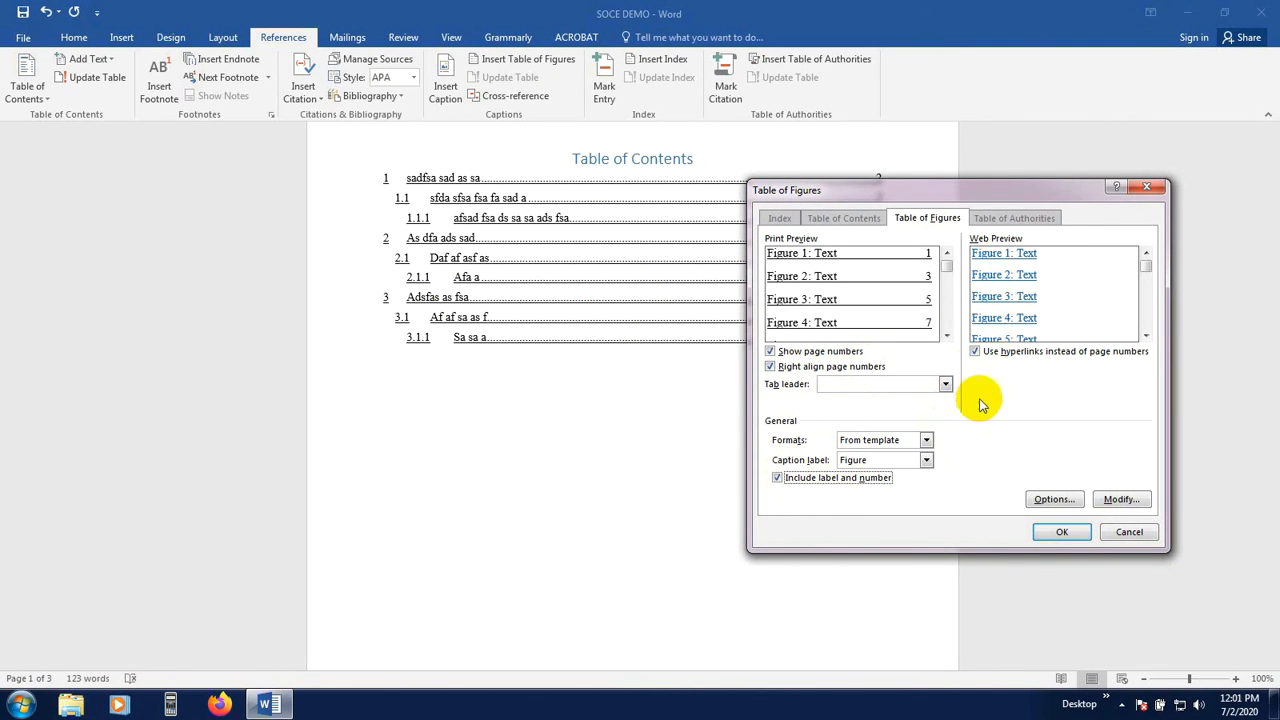
click(1121, 499)
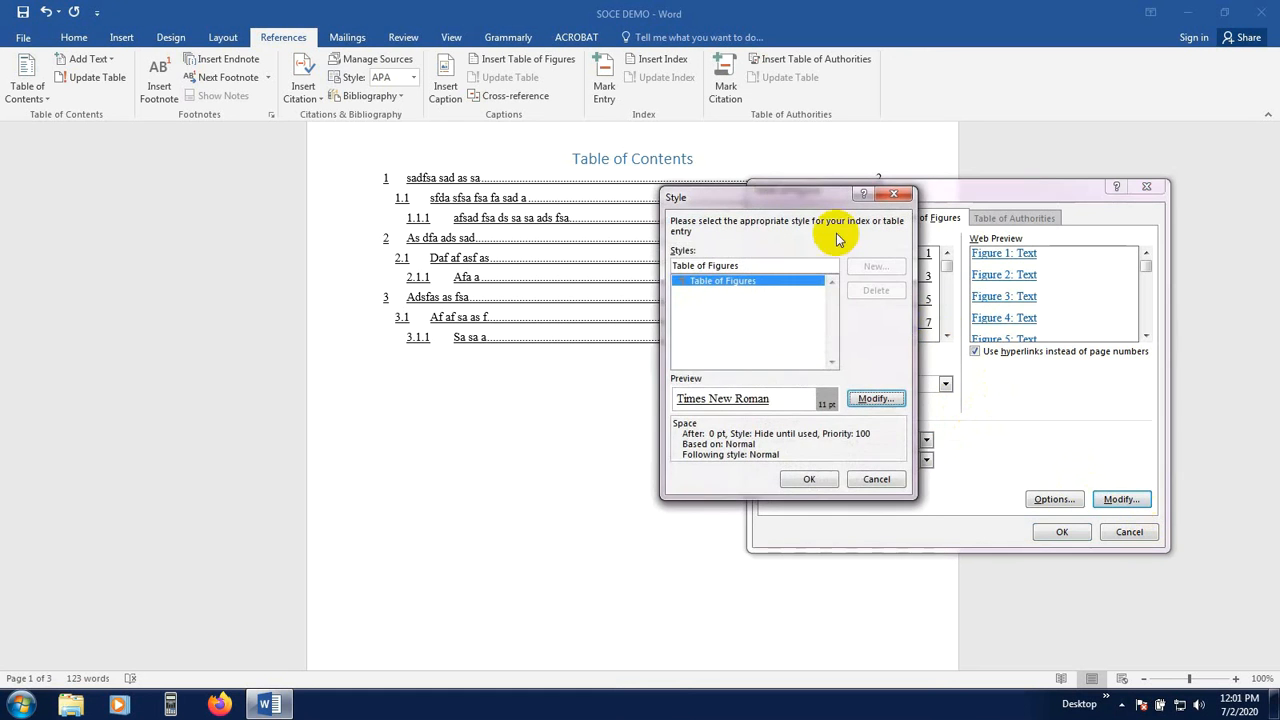
click(872, 479)
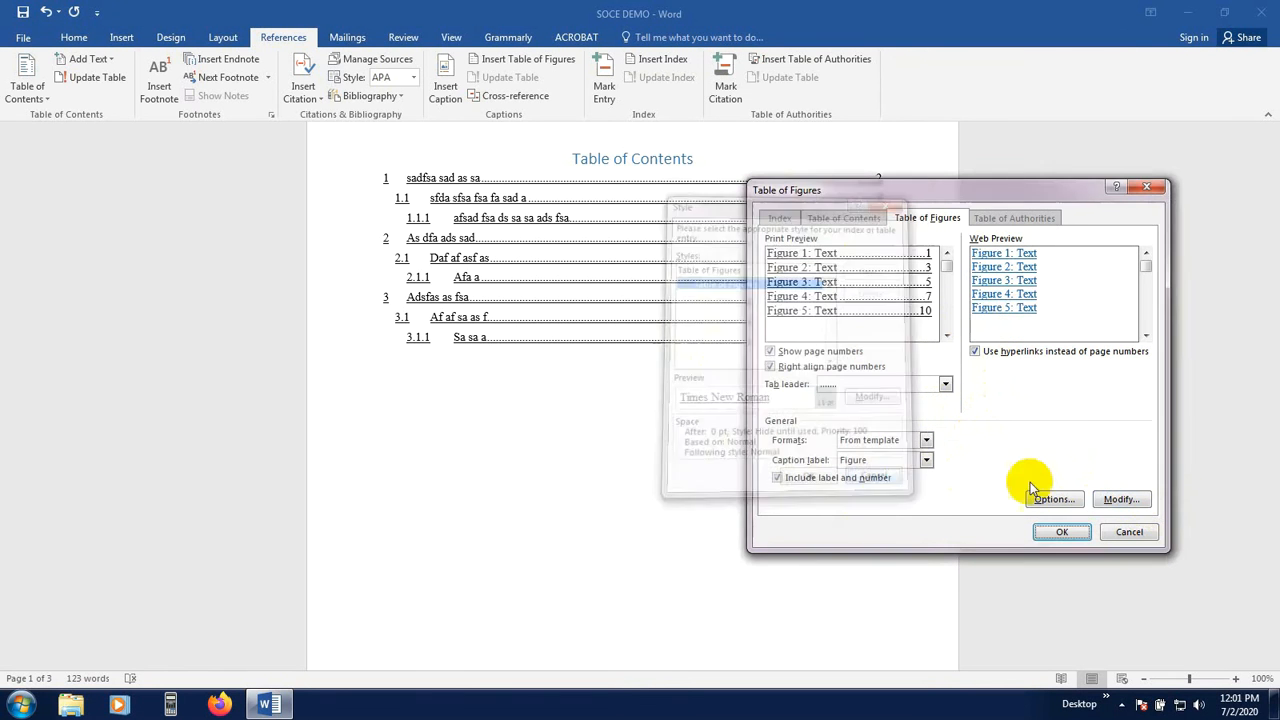
Check the table of figures build options without changing them, and insert the table with the From template format, dotted leader and Figure label
click(1050, 498)
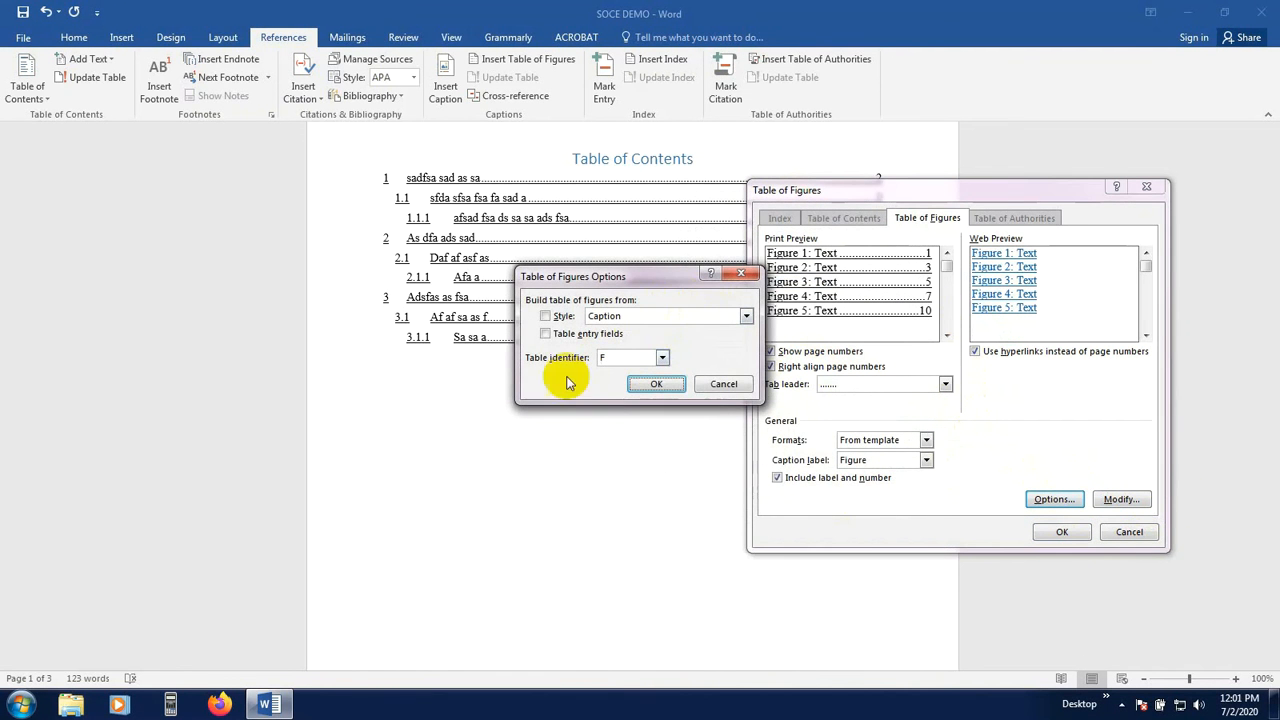
click(723, 384)
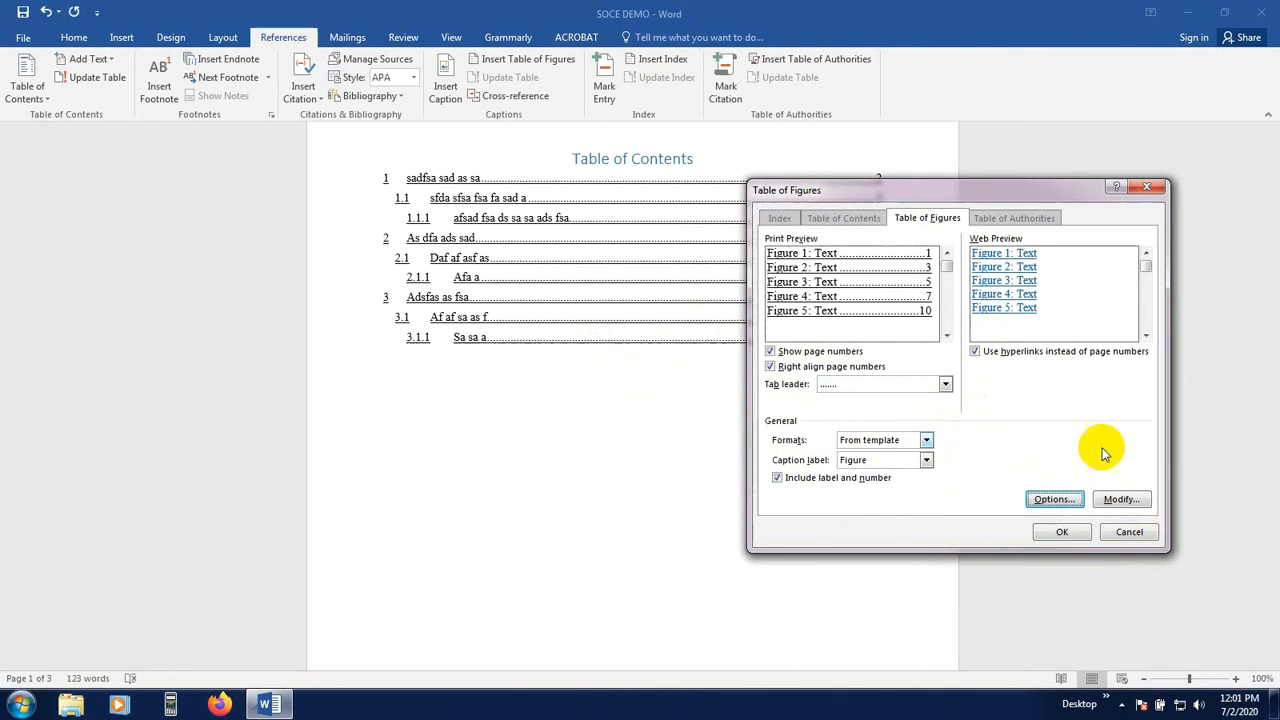
click(1068, 532)
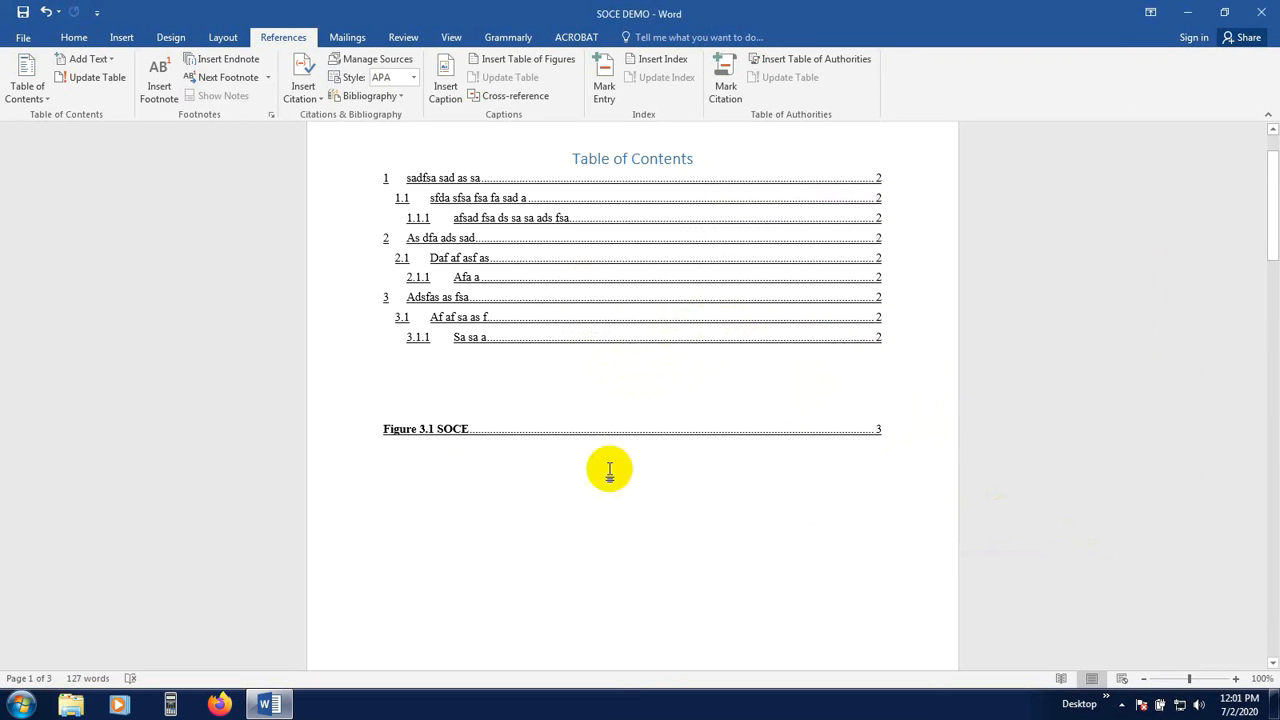
Examine the caption text, dotted leader and page number of the entry in the inserted table of figures
click(905, 430)
click(443, 441)
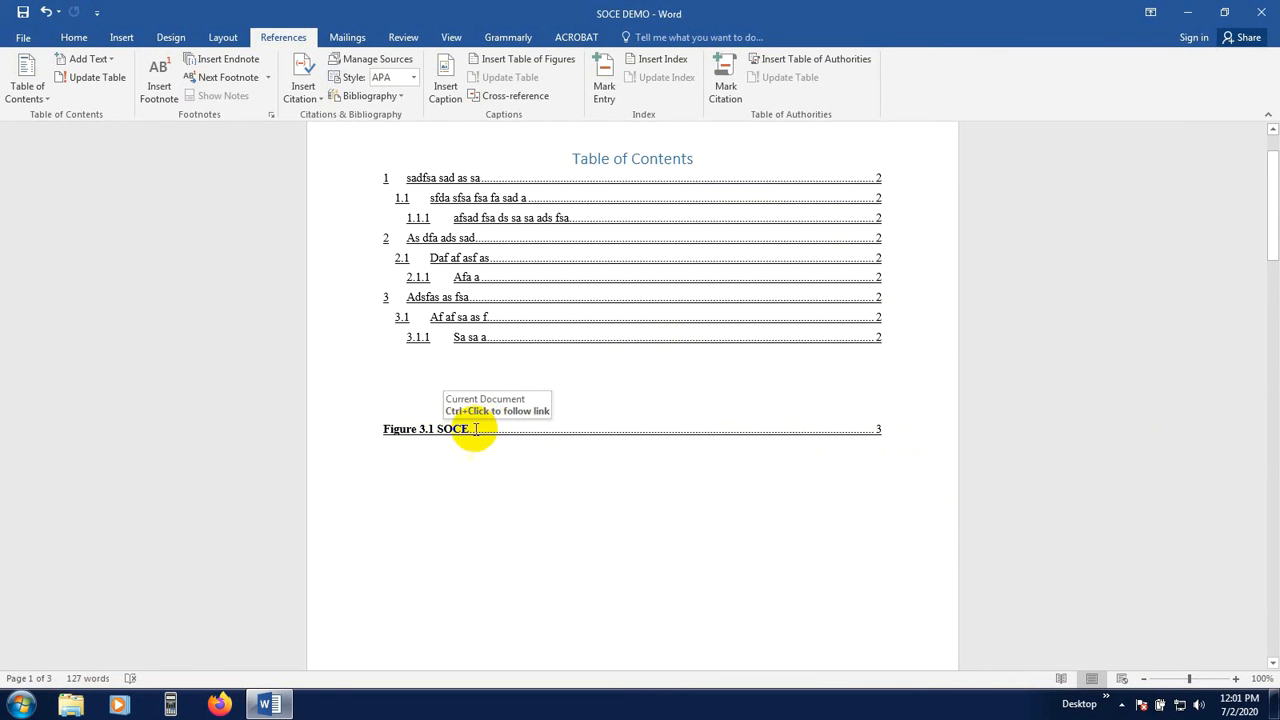
drag(889, 430, 436, 429)
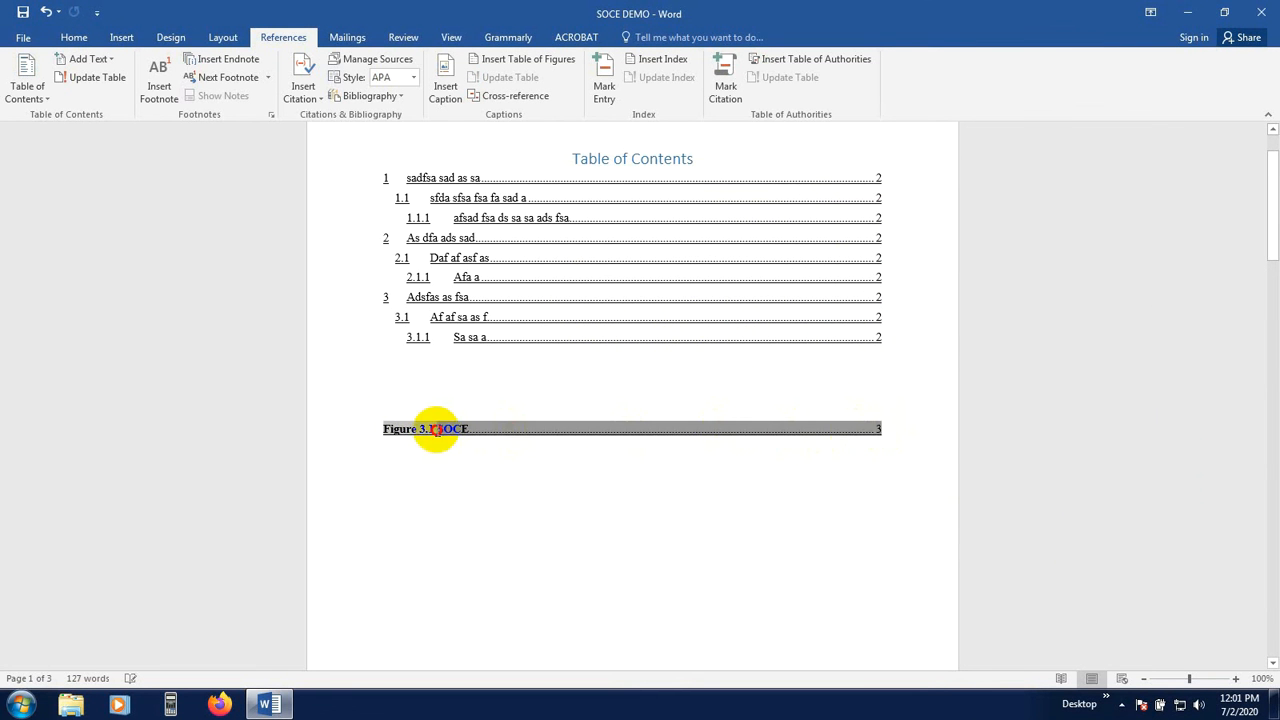
click(936, 428)
drag(869, 429, 445, 428)
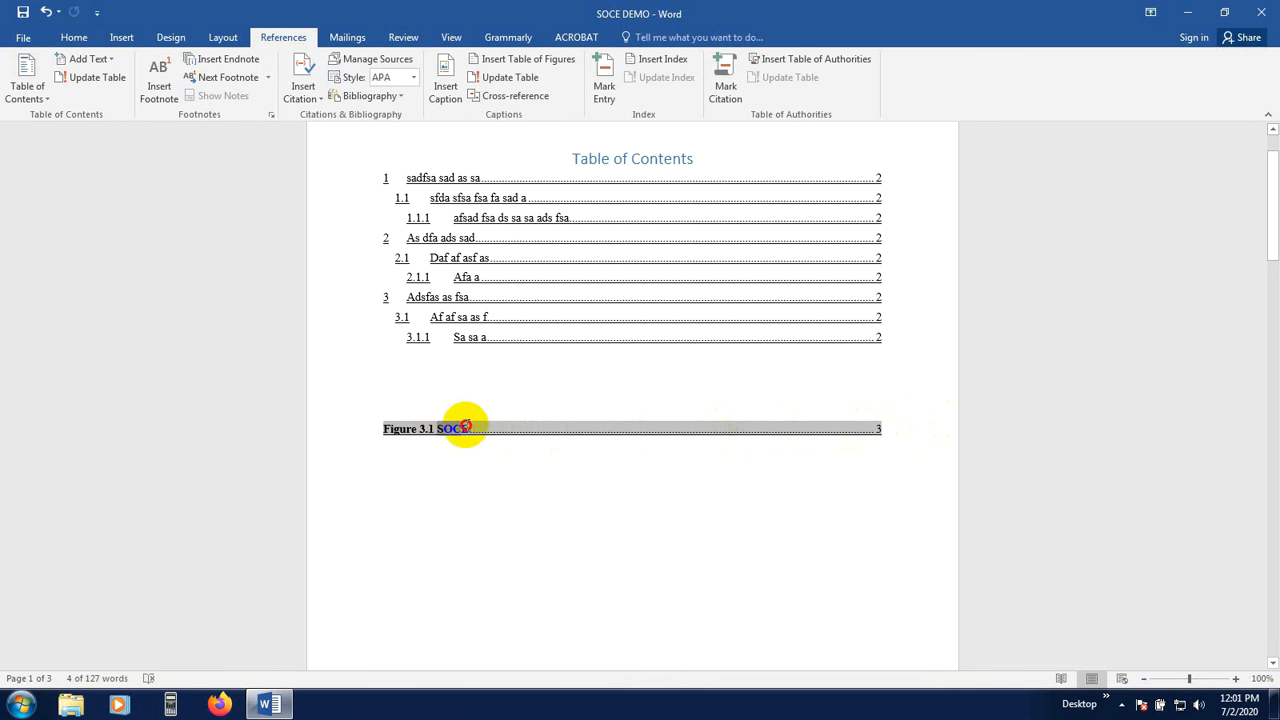
click(436, 499)
scroll(434, 503, up, 2)
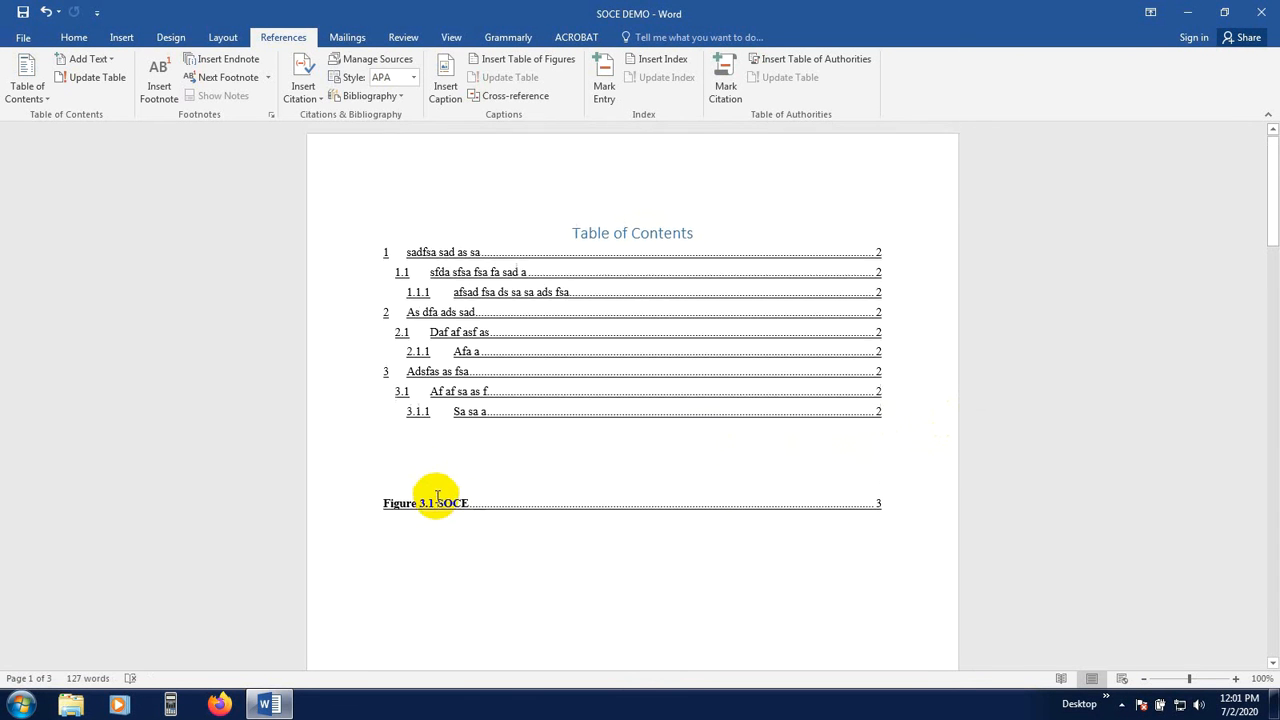
scroll(503, 477, down, 5)
scroll(506, 471, up, 5)
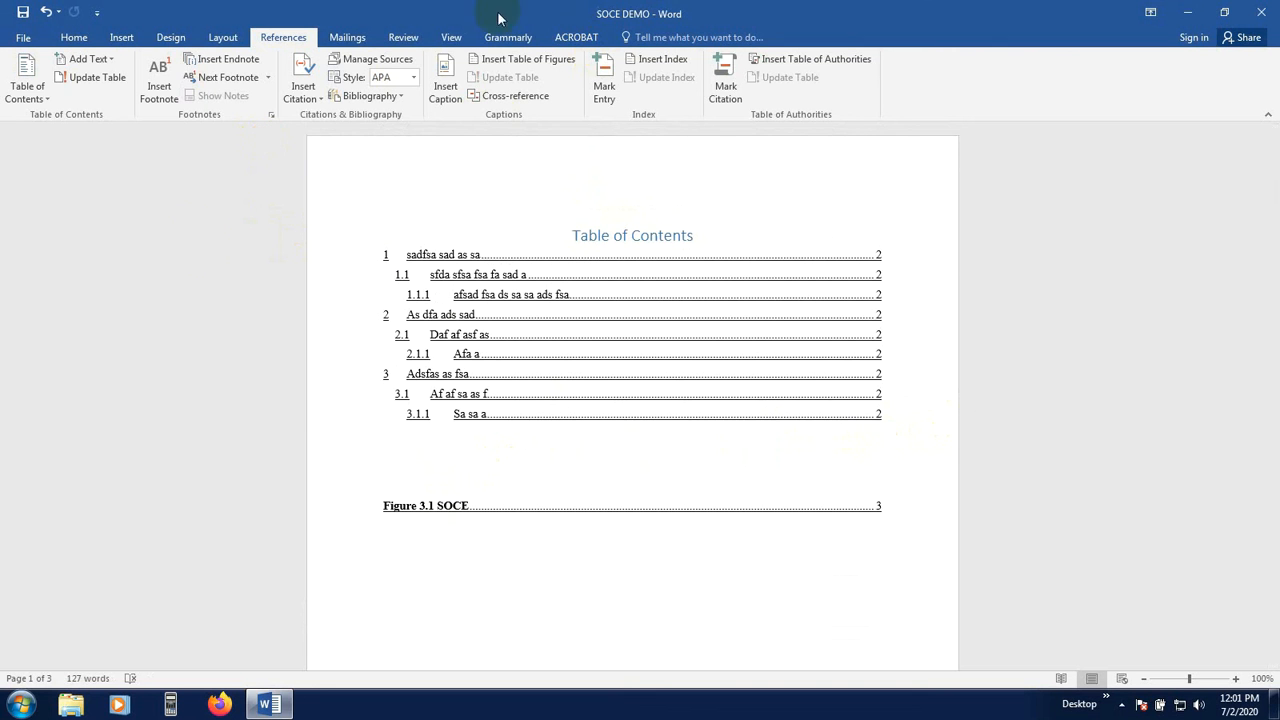
click(440, 503)
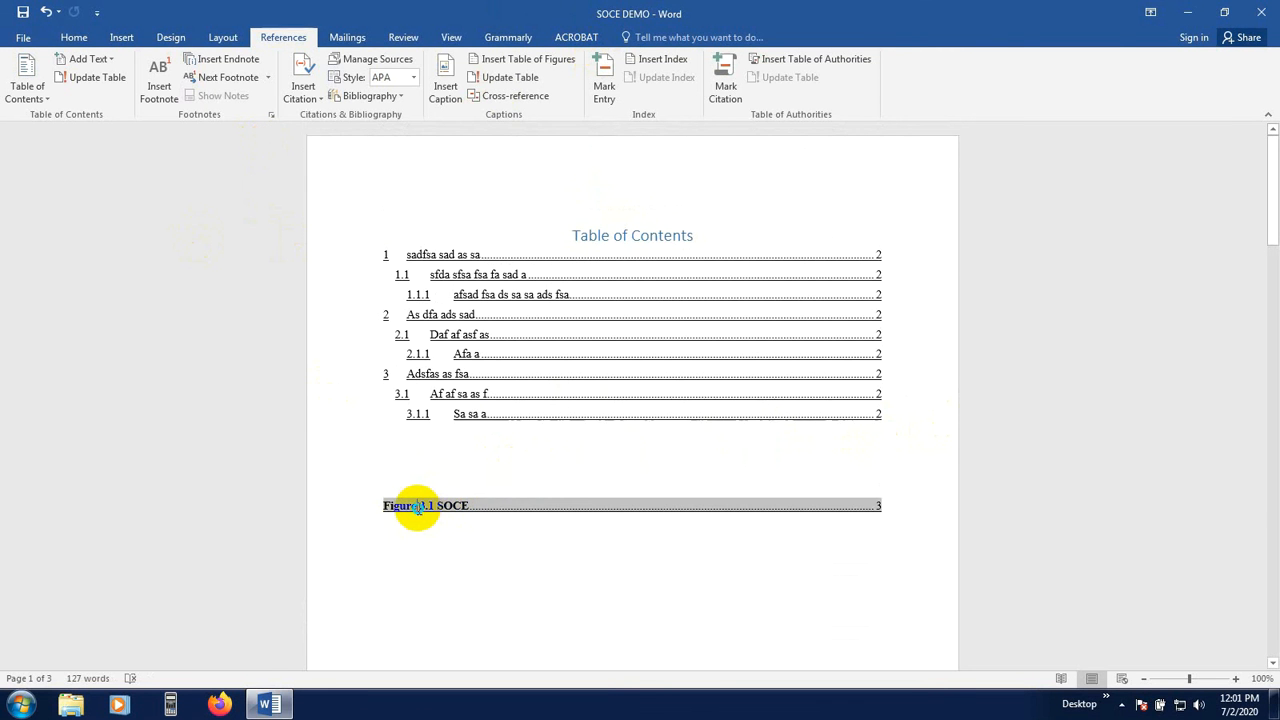
click(423, 537)
Insert the Tulips sample picture on a blank line below the desert picture's caption
scroll(430, 537, down, 15)
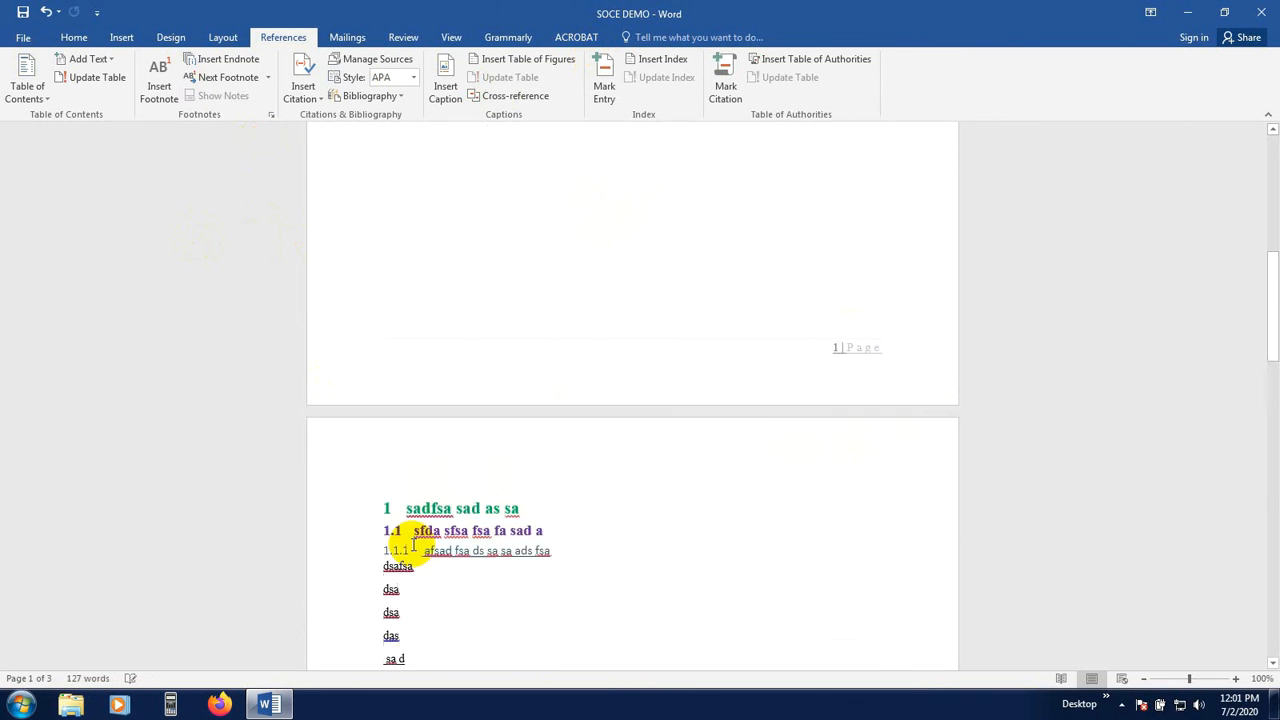
scroll(436, 536, down, 12)
click(566, 357)
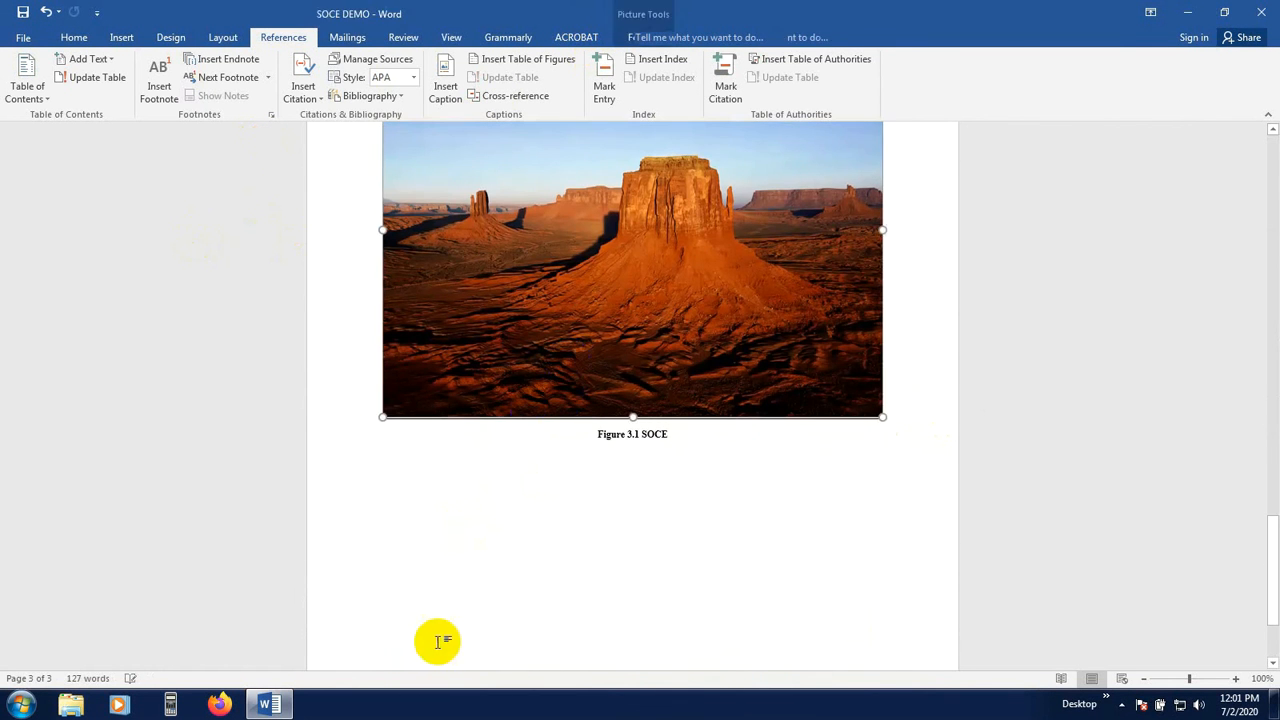
click(386, 500)
scroll(391, 529, down, 1)
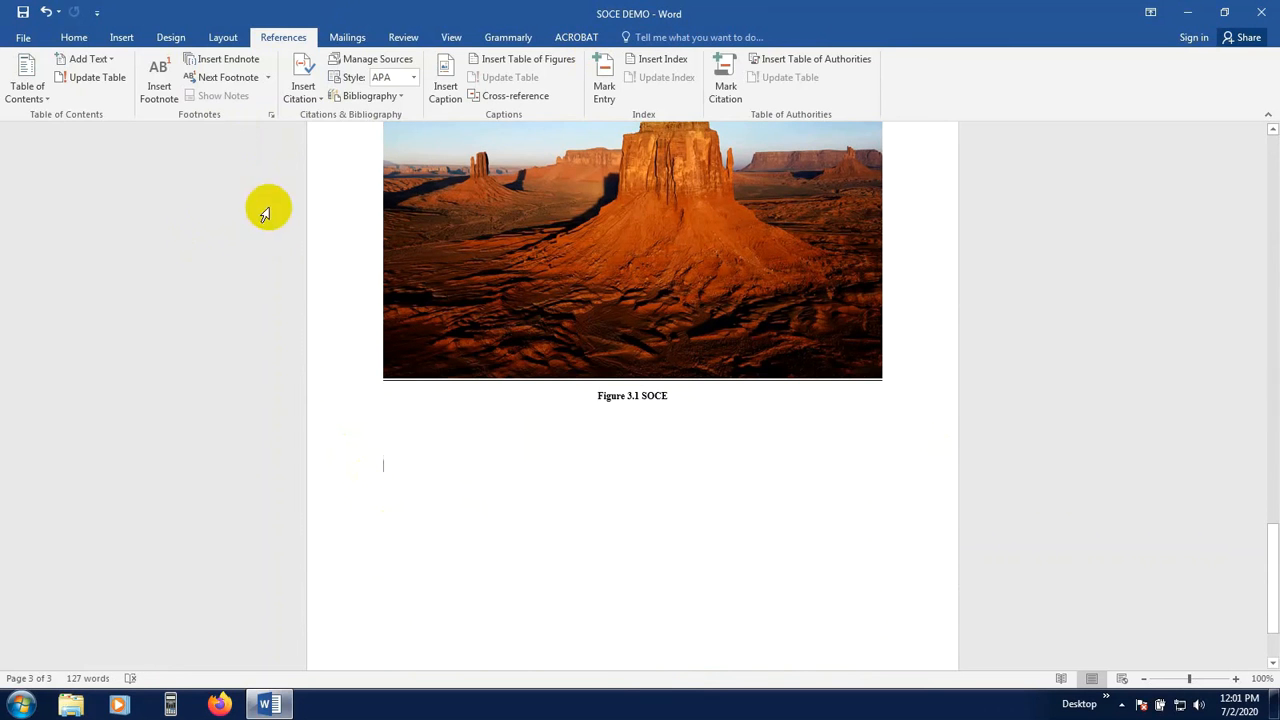
click(128, 38)
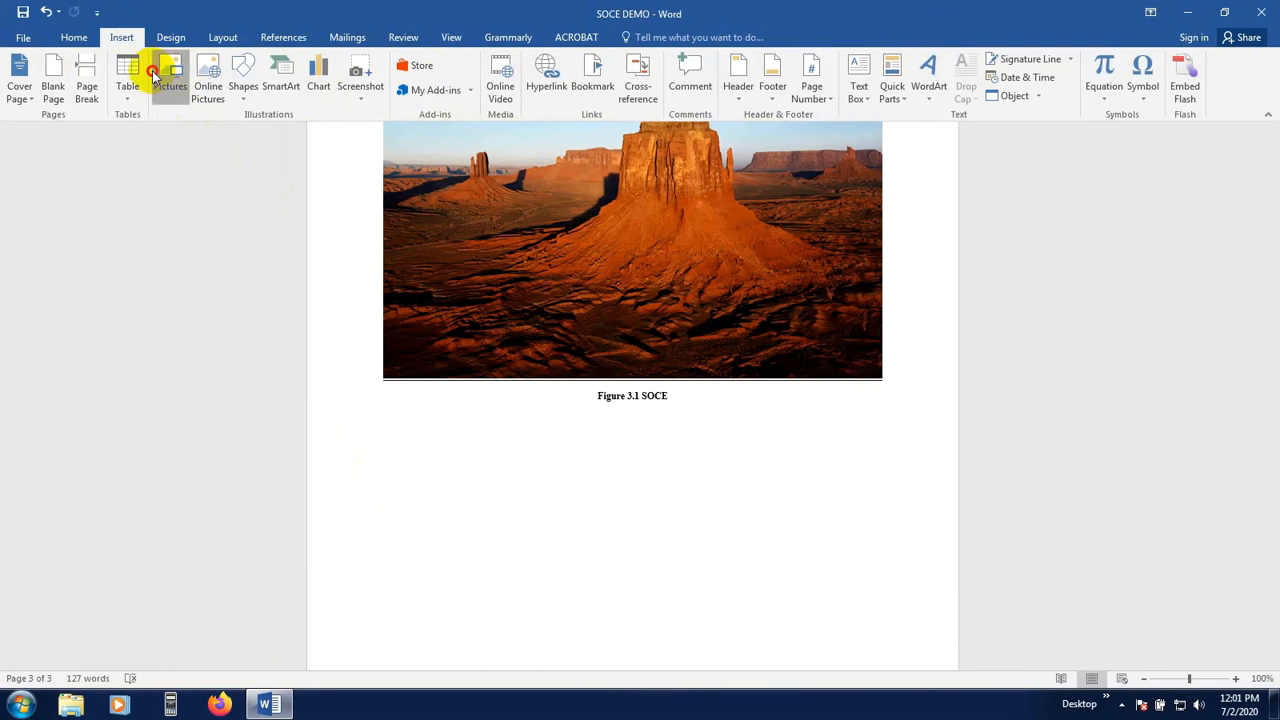
click(163, 75)
click(382, 230)
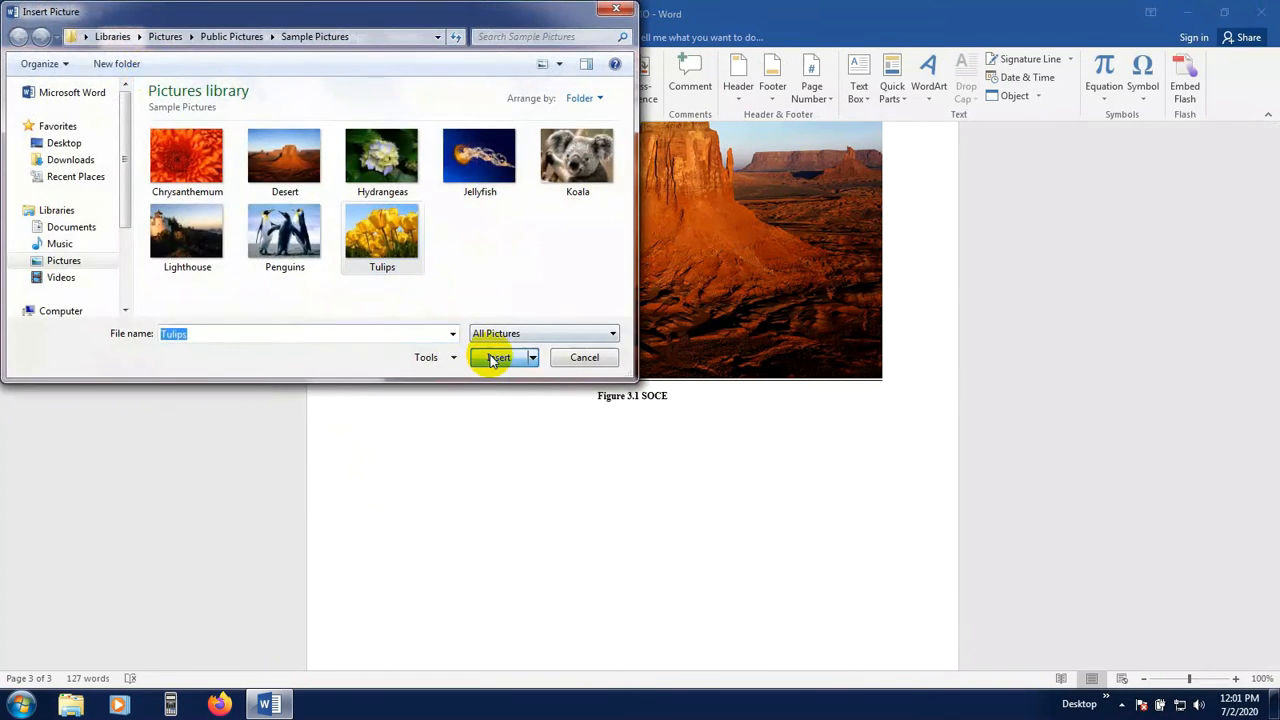
click(494, 357)
Add a Figure caption below the tulips picture with the text "asdf as fdsa a" after its number
scroll(543, 434, down, 1)
scroll(558, 380, down, 3)
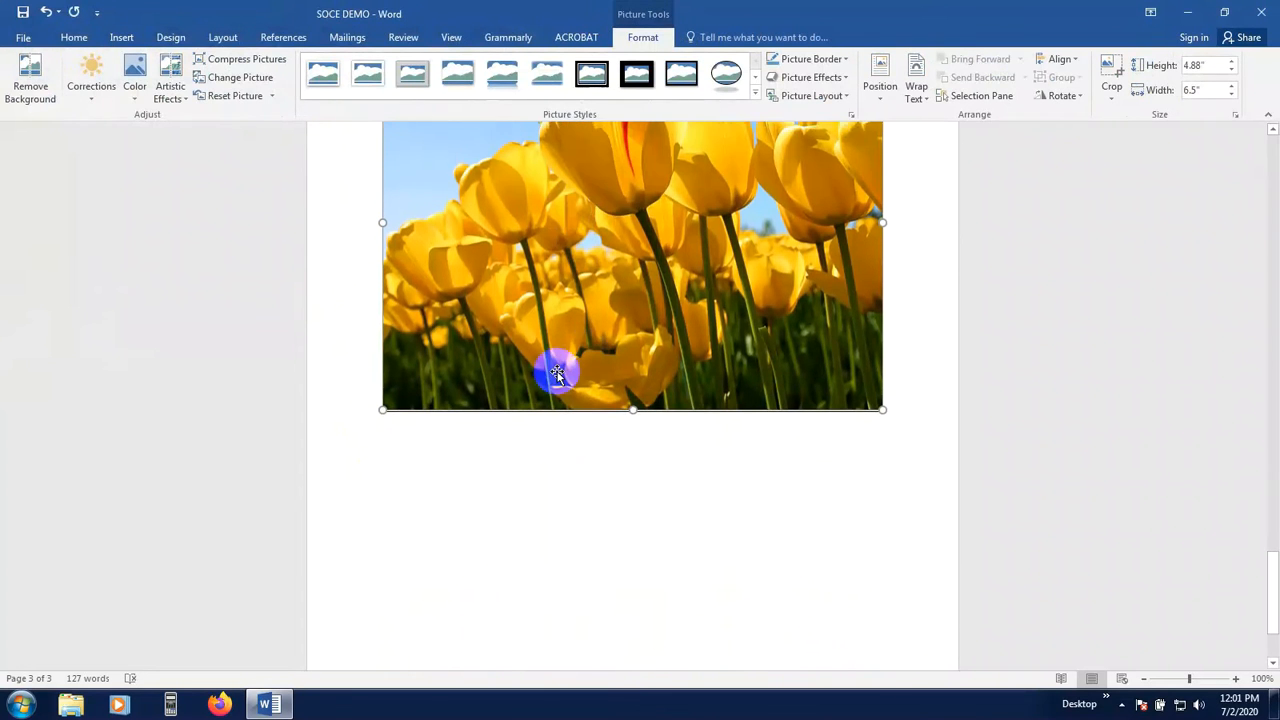
right_click(564, 252)
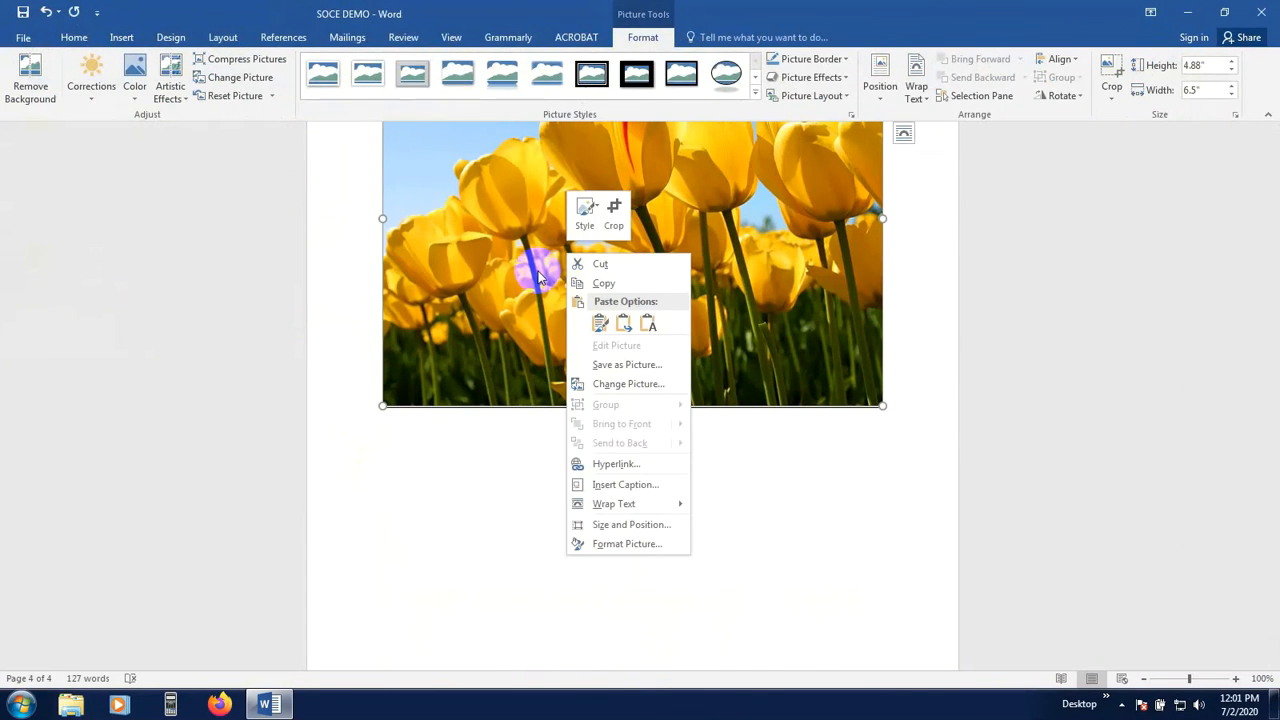
click(624, 484)
click(982, 451)
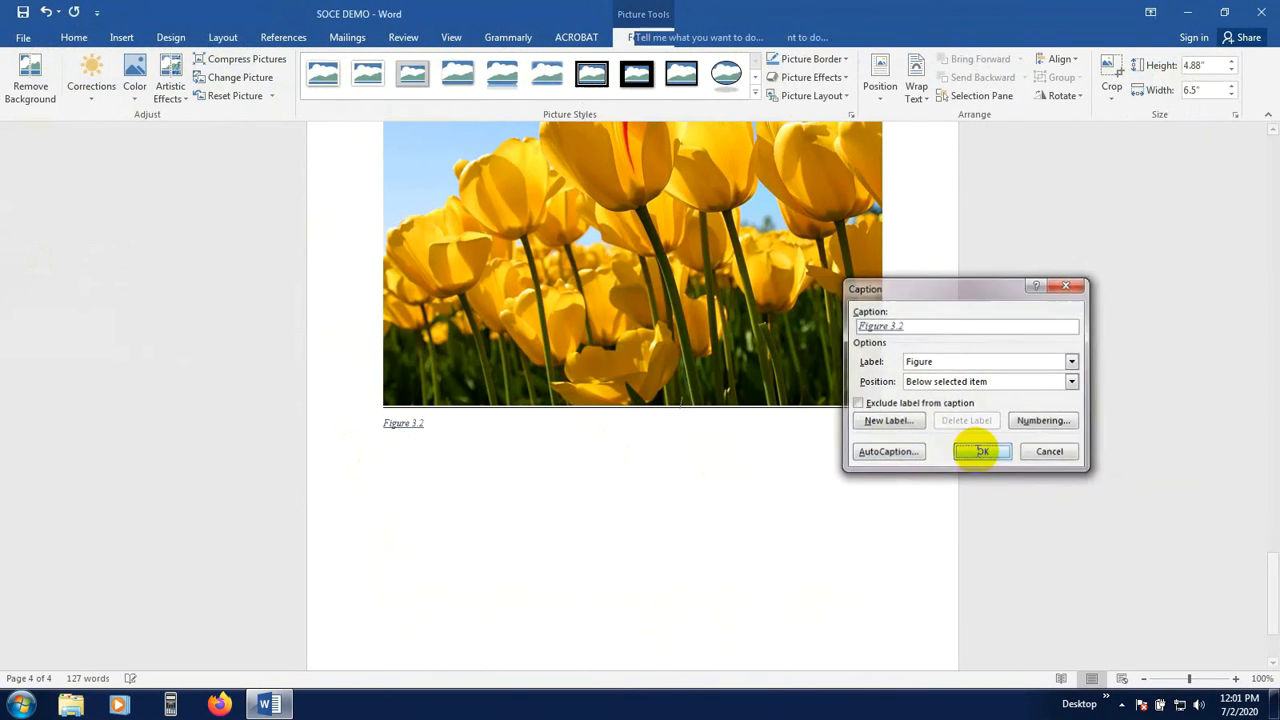
text(asdf as fdsa)
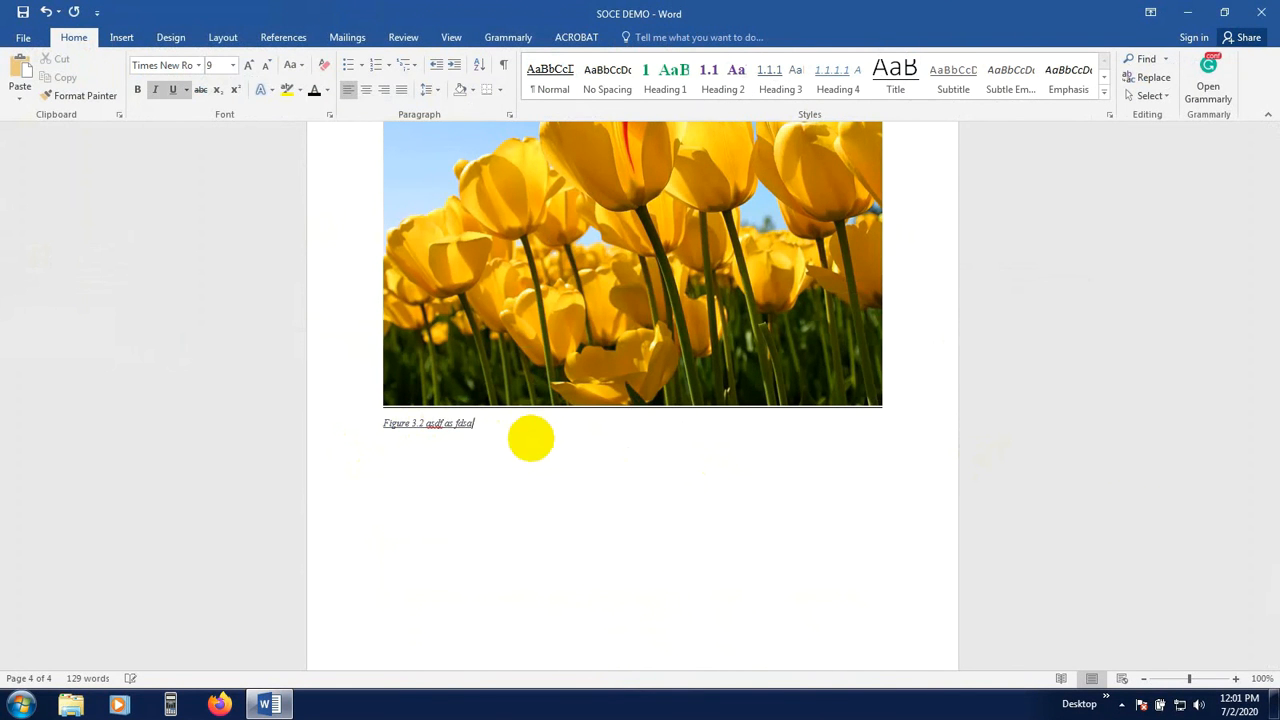
text( a)
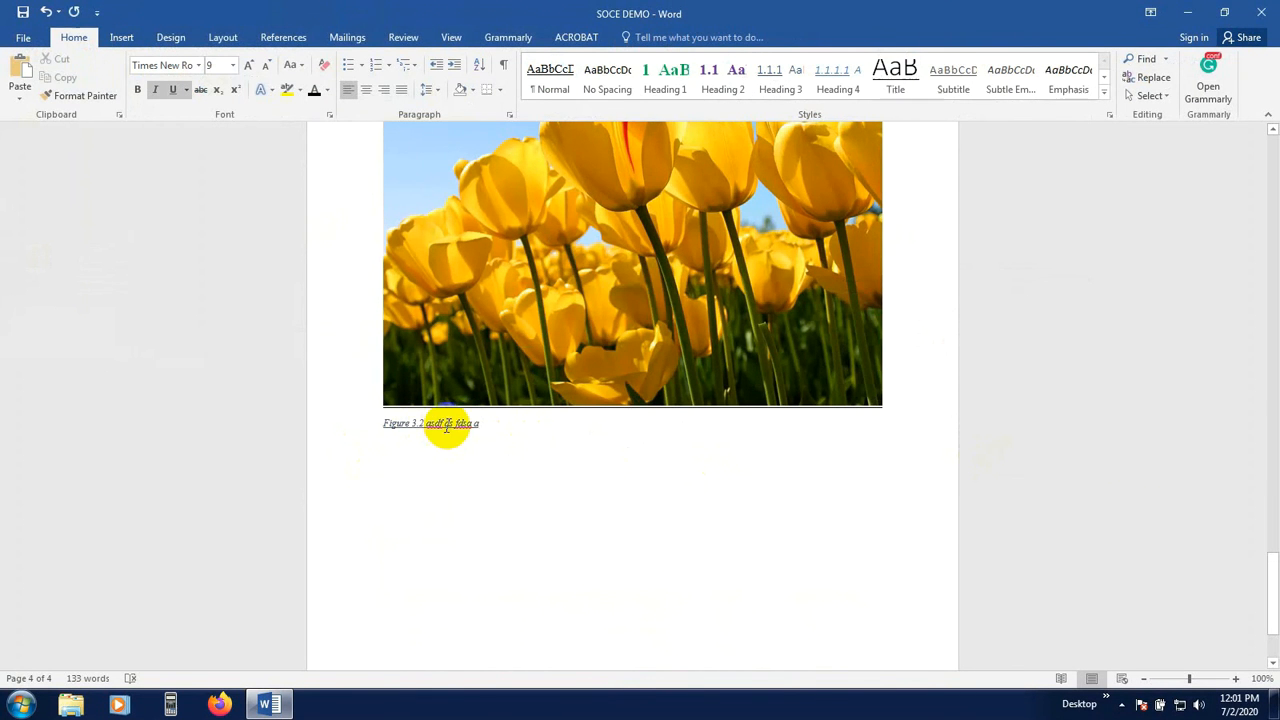
Format the tulips picture's caption as bold without italics or underline, and center it below the picture
drag(506, 429, 357, 437)
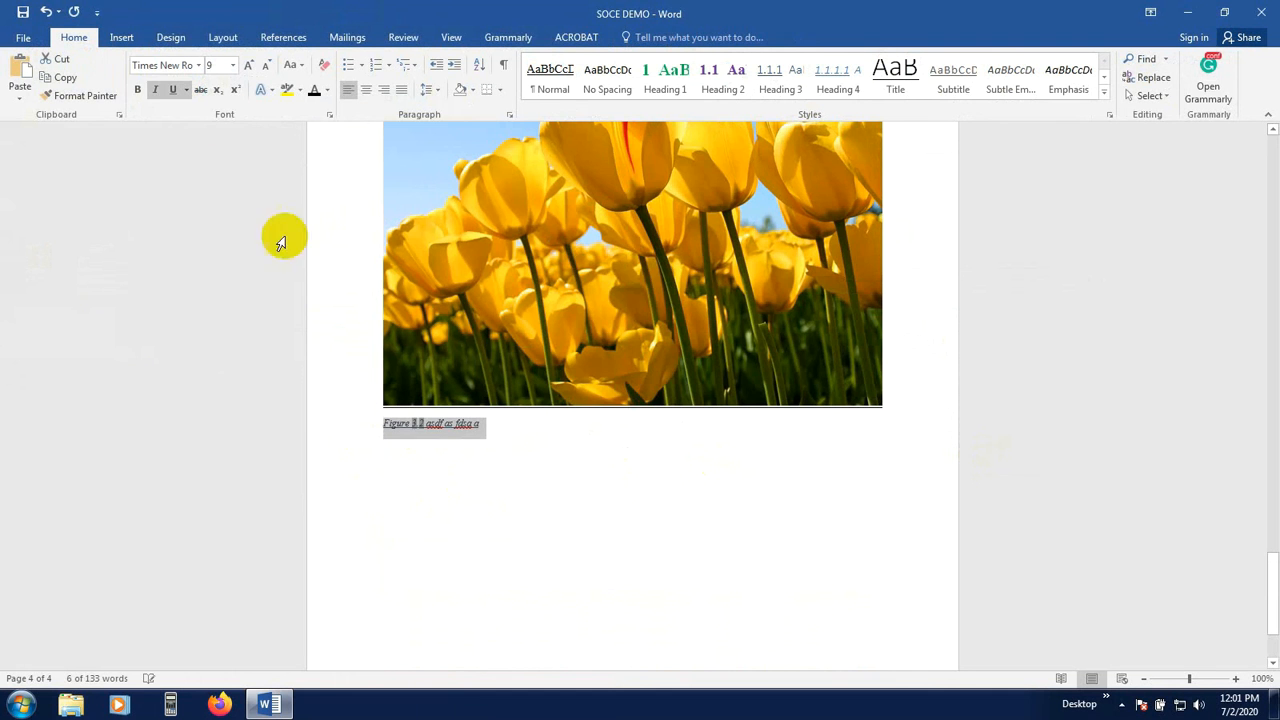
click(172, 90)
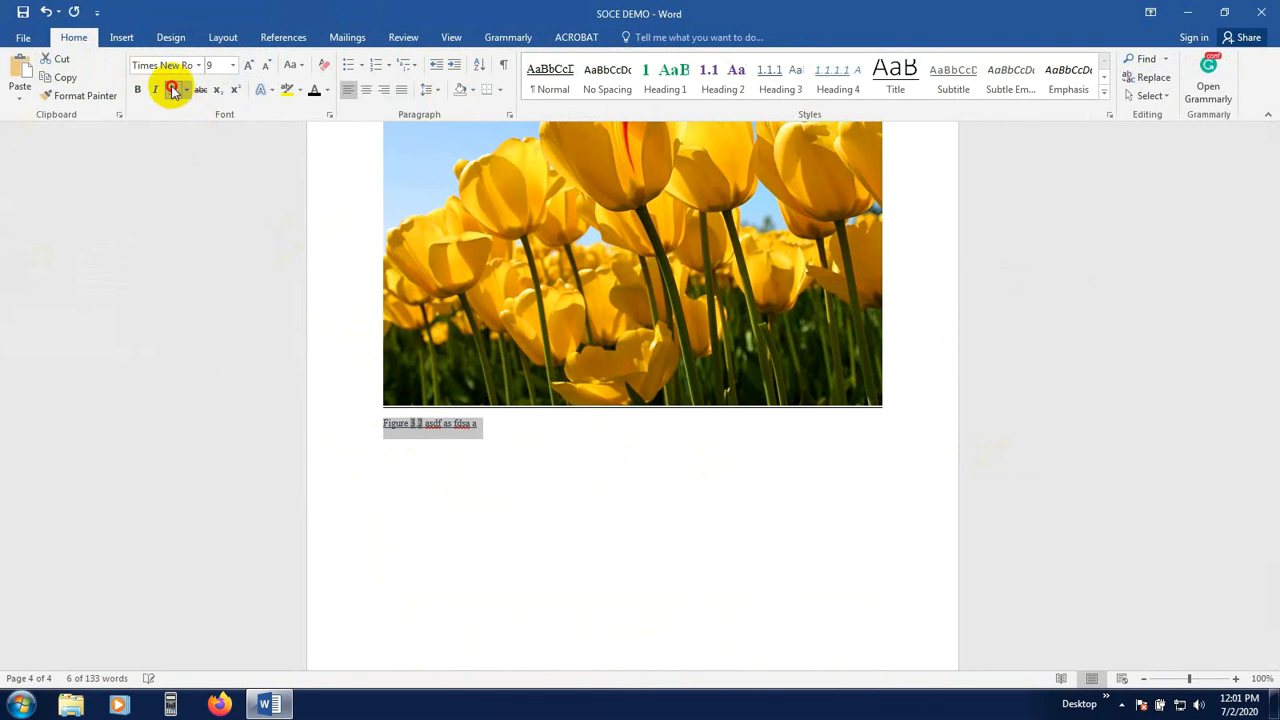
click(140, 90)
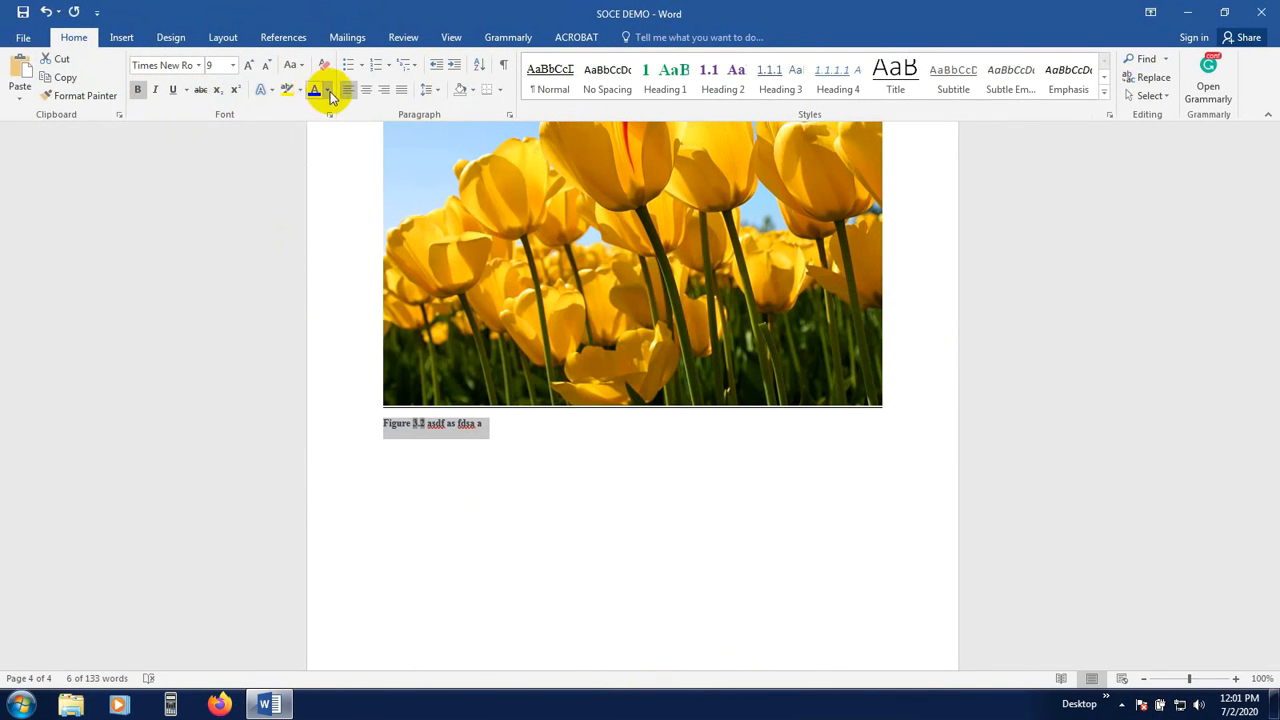
click(437, 452)
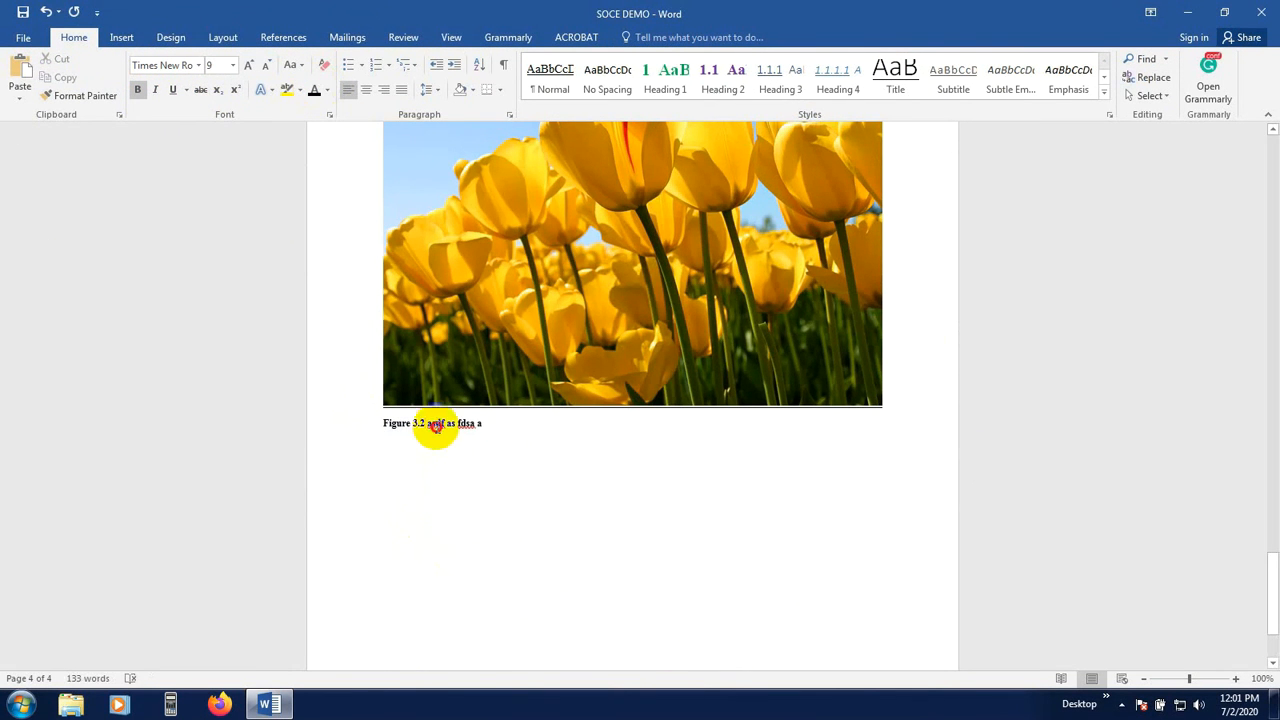
click(366, 89)
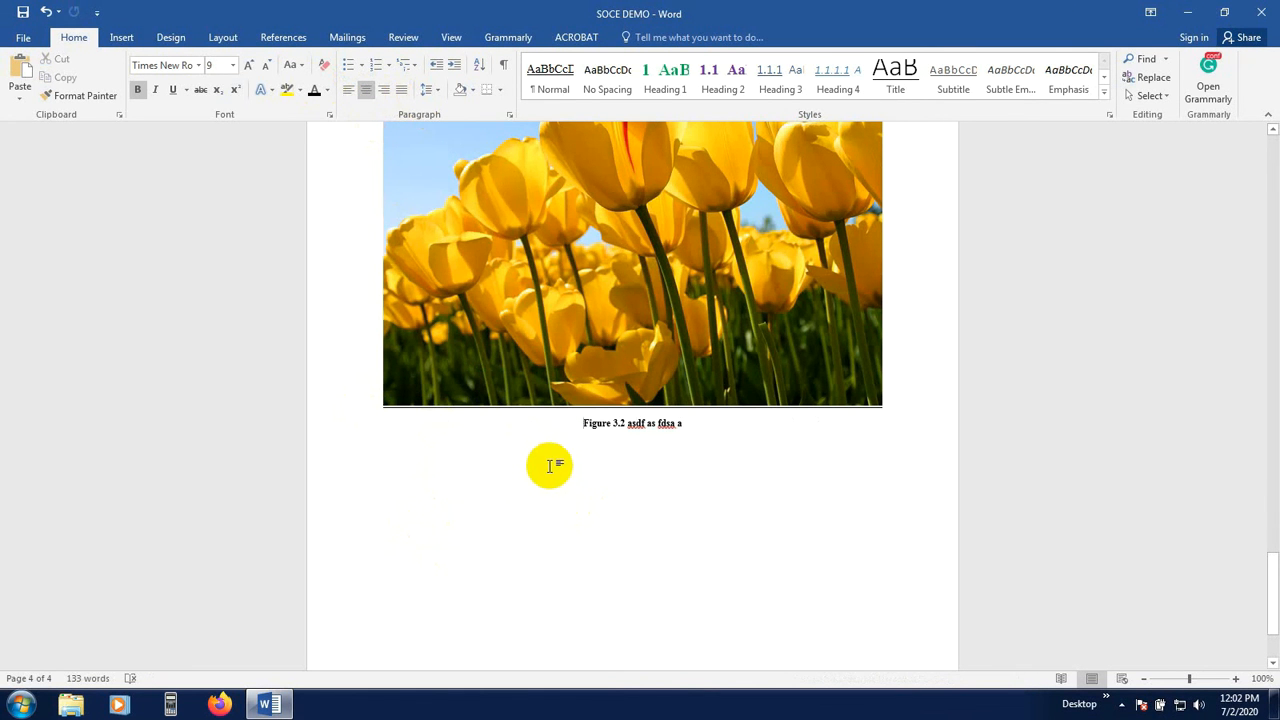
Update the entire table of figures below the table of contents to include the tulips picture's caption
scroll(549, 465, up, 15)
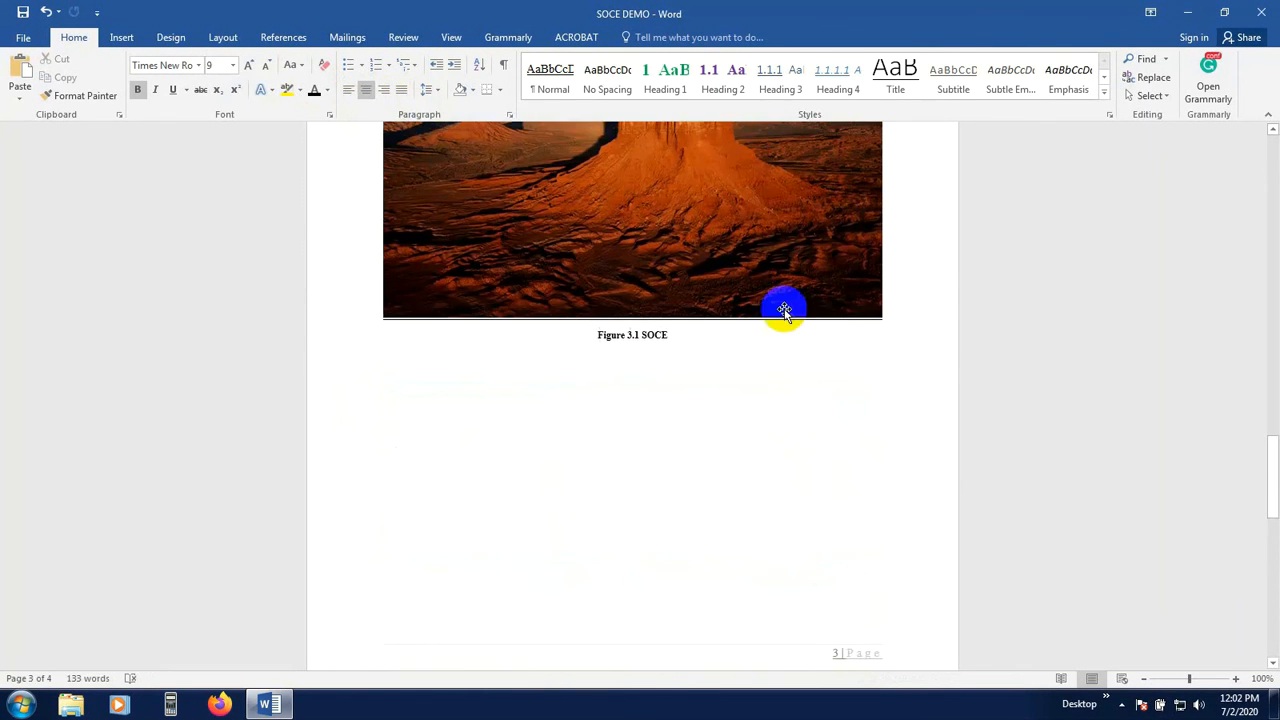
scroll(560, 457, down, 15)
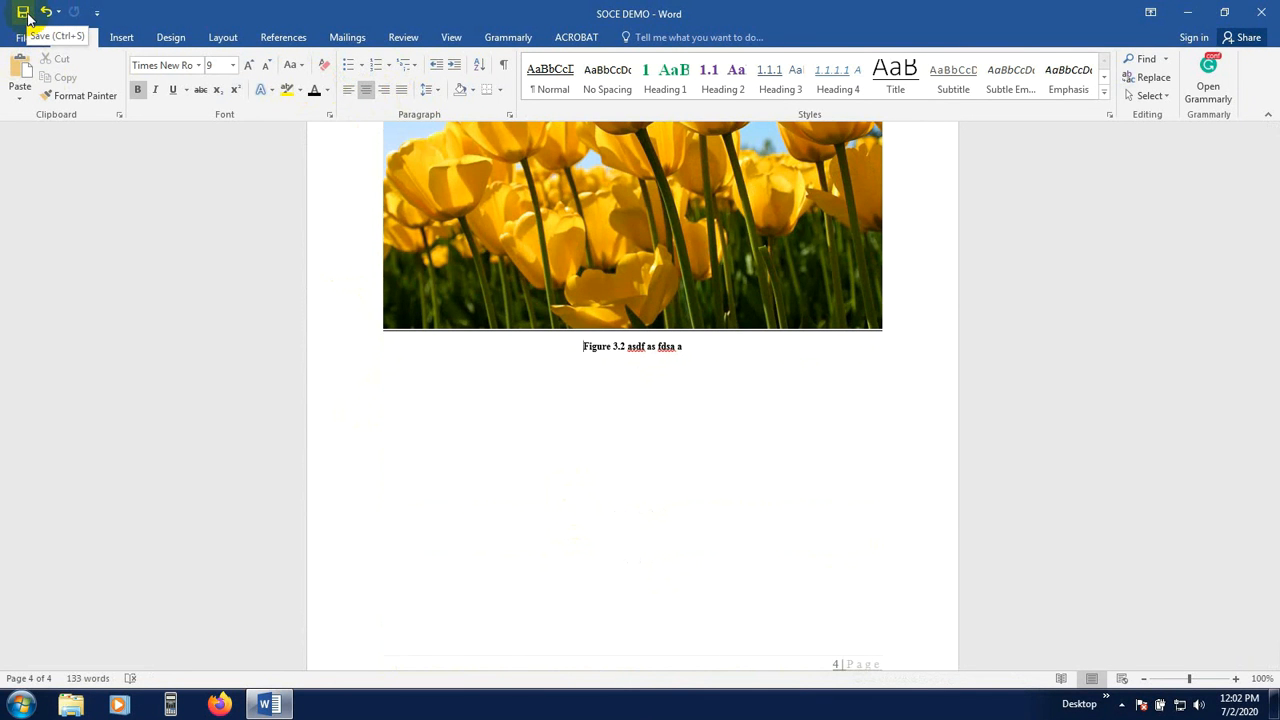
scroll(387, 415, up, 5)
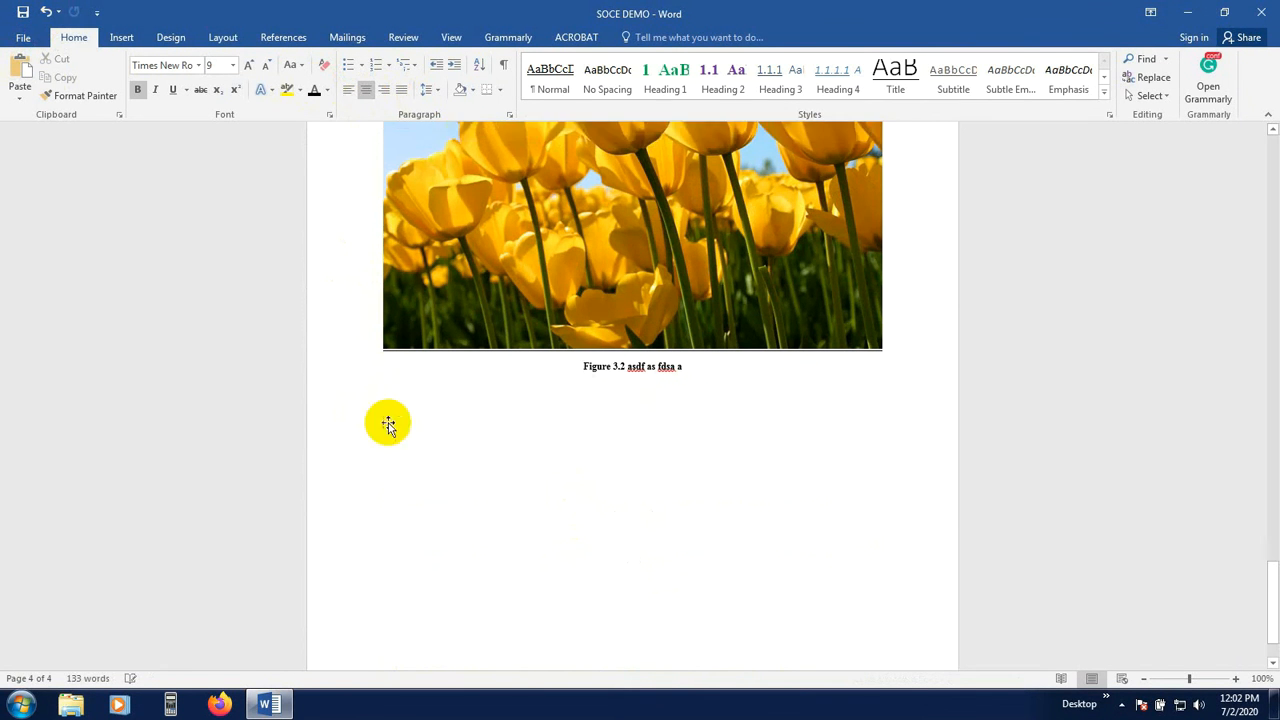
scroll(387, 410, up, 20)
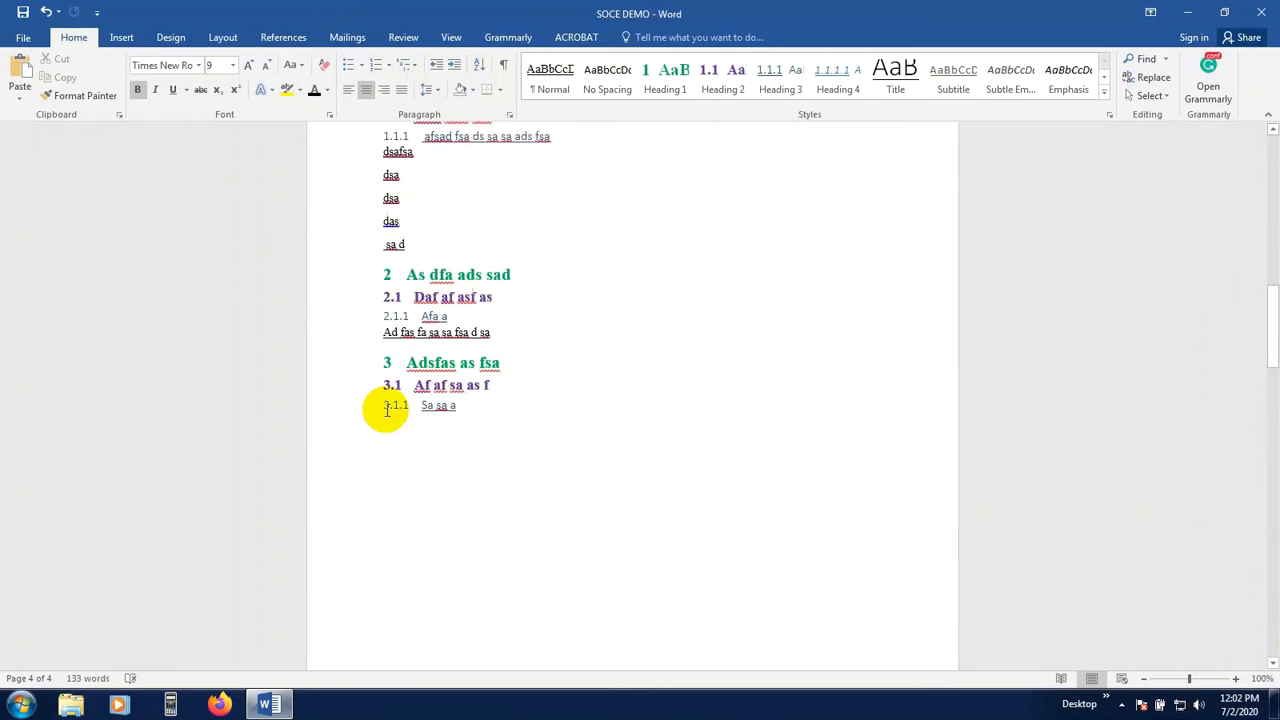
scroll(387, 410, up, 15)
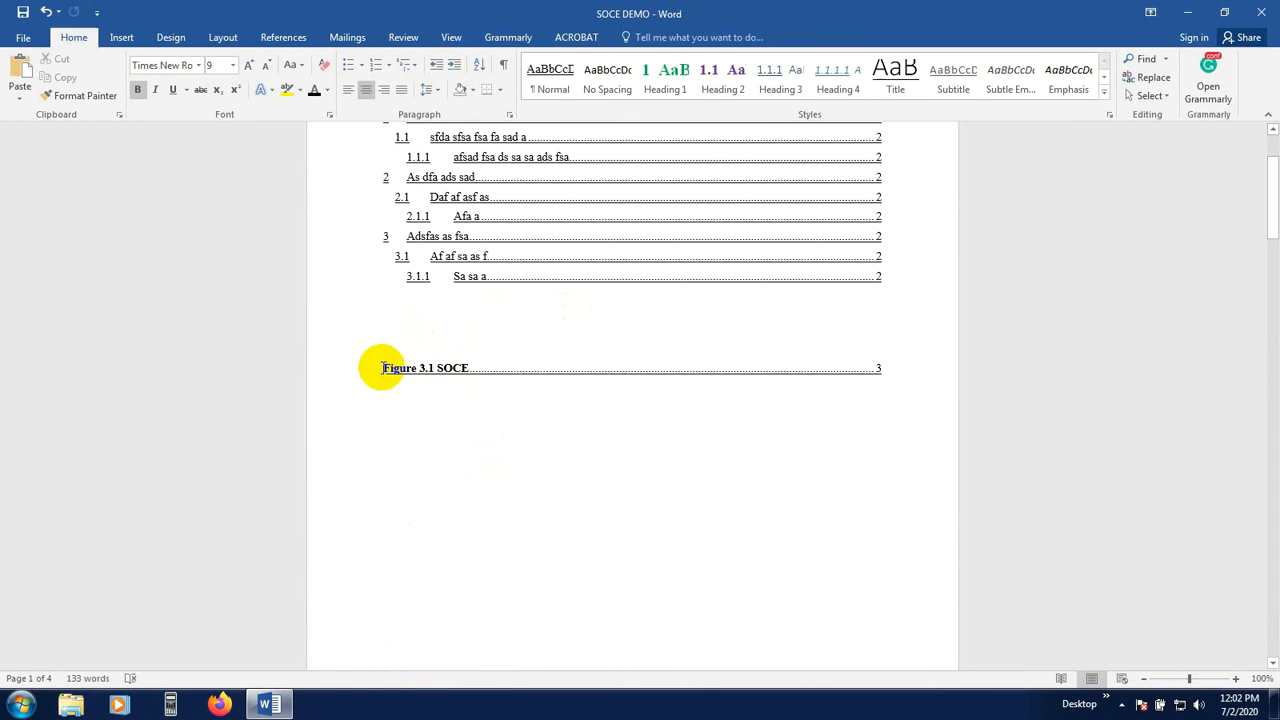
drag(417, 369, 384, 367)
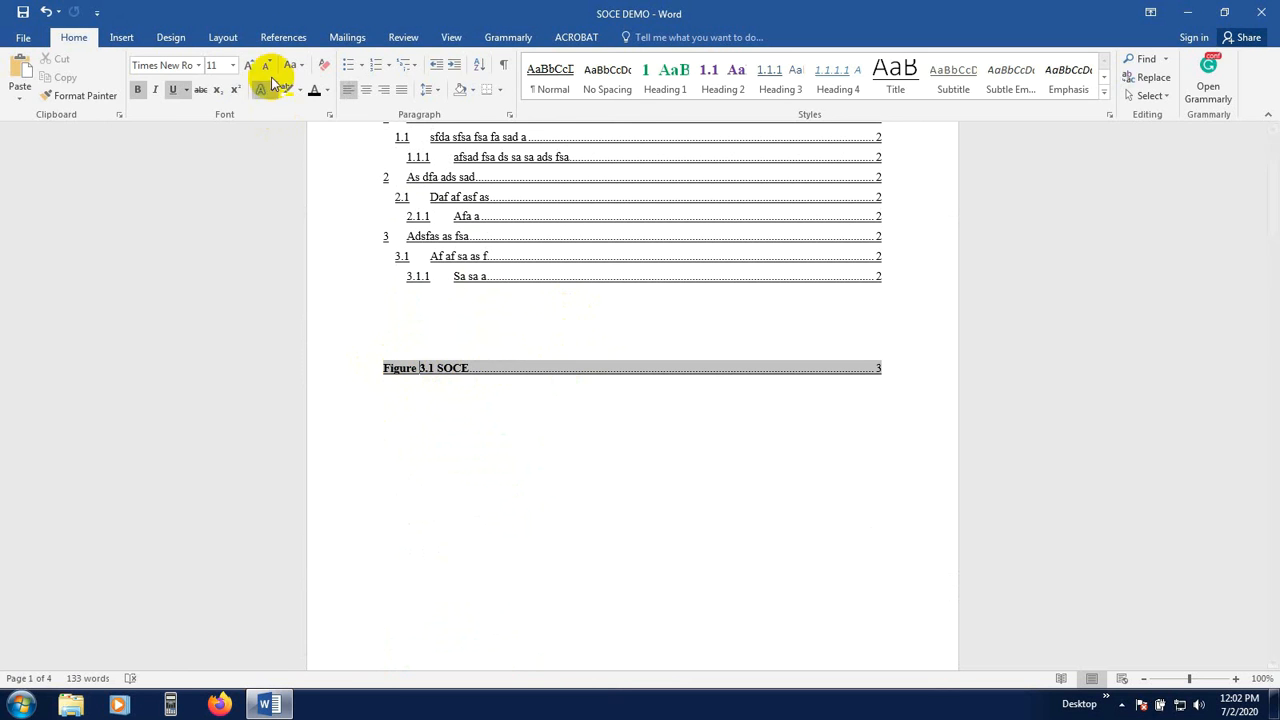
click(283, 40)
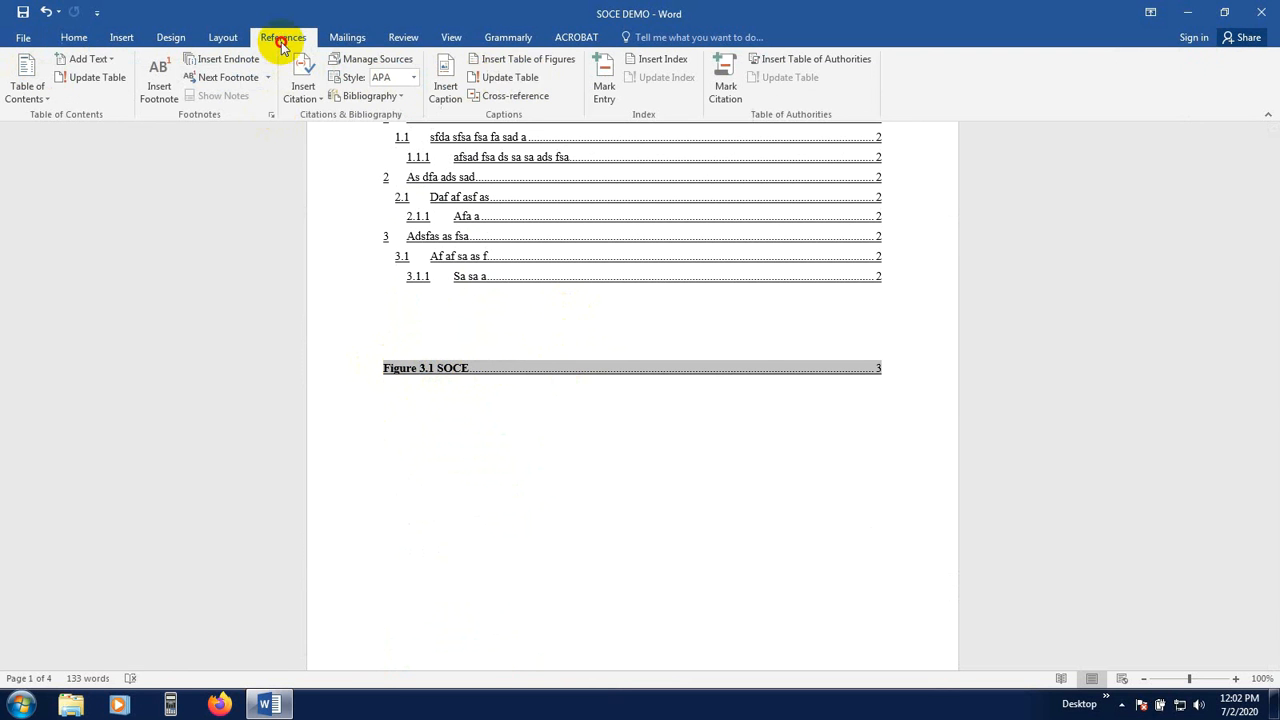
click(505, 82)
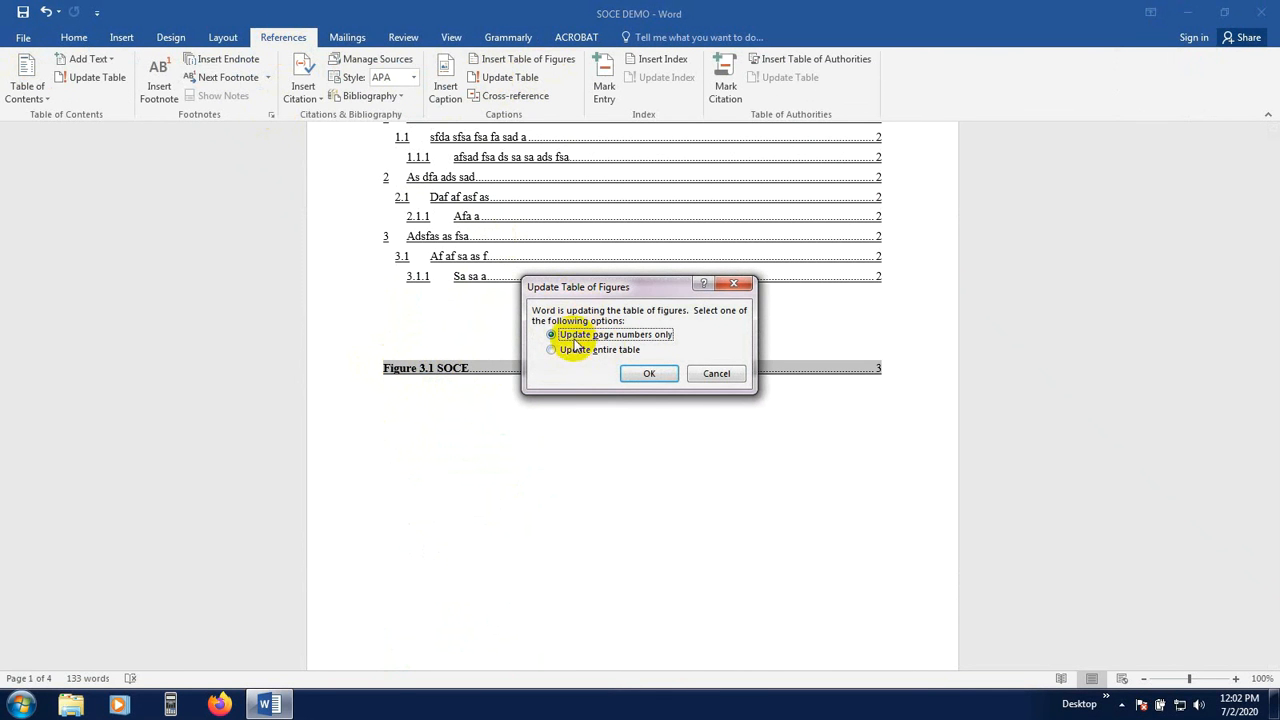
click(590, 350)
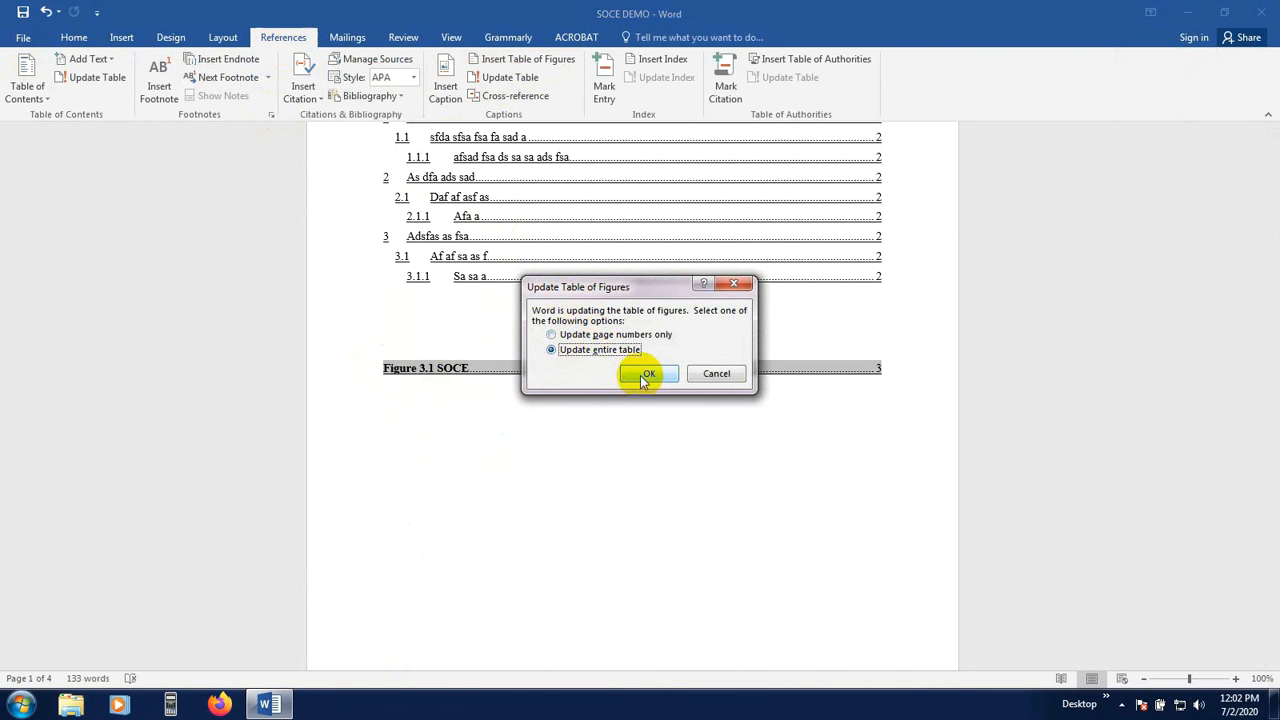
click(649, 373)
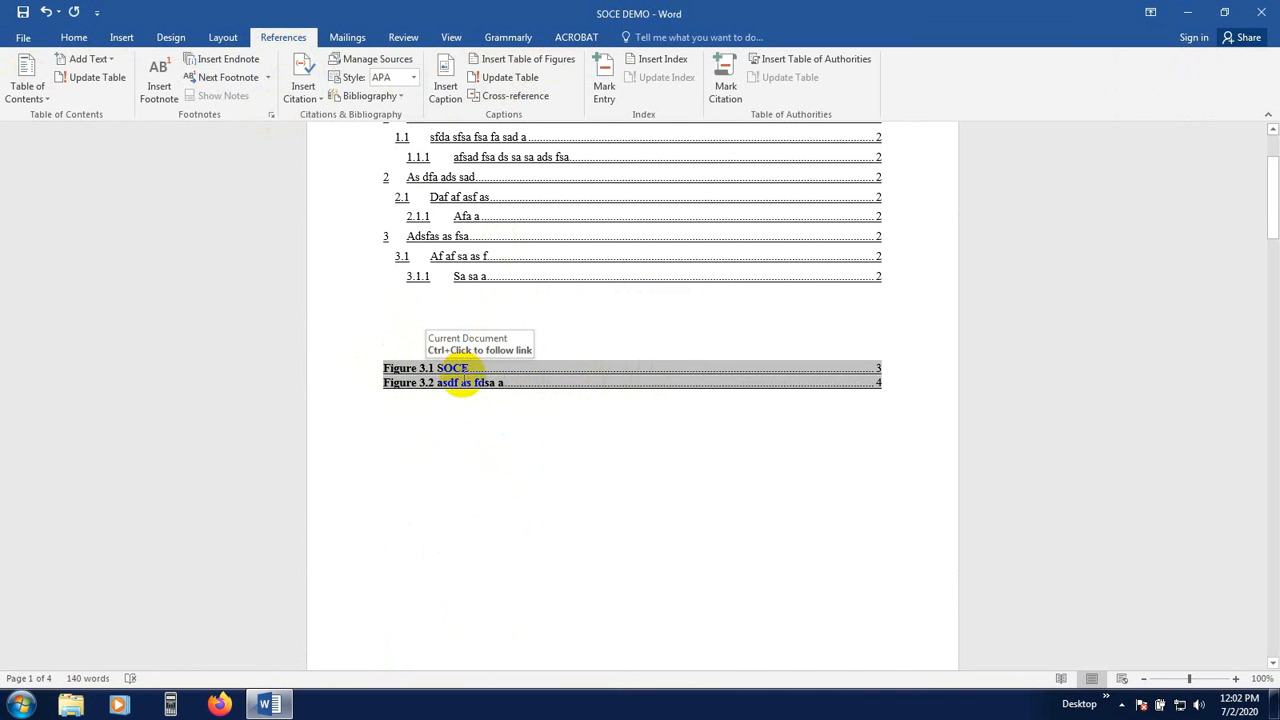
click(866, 365)
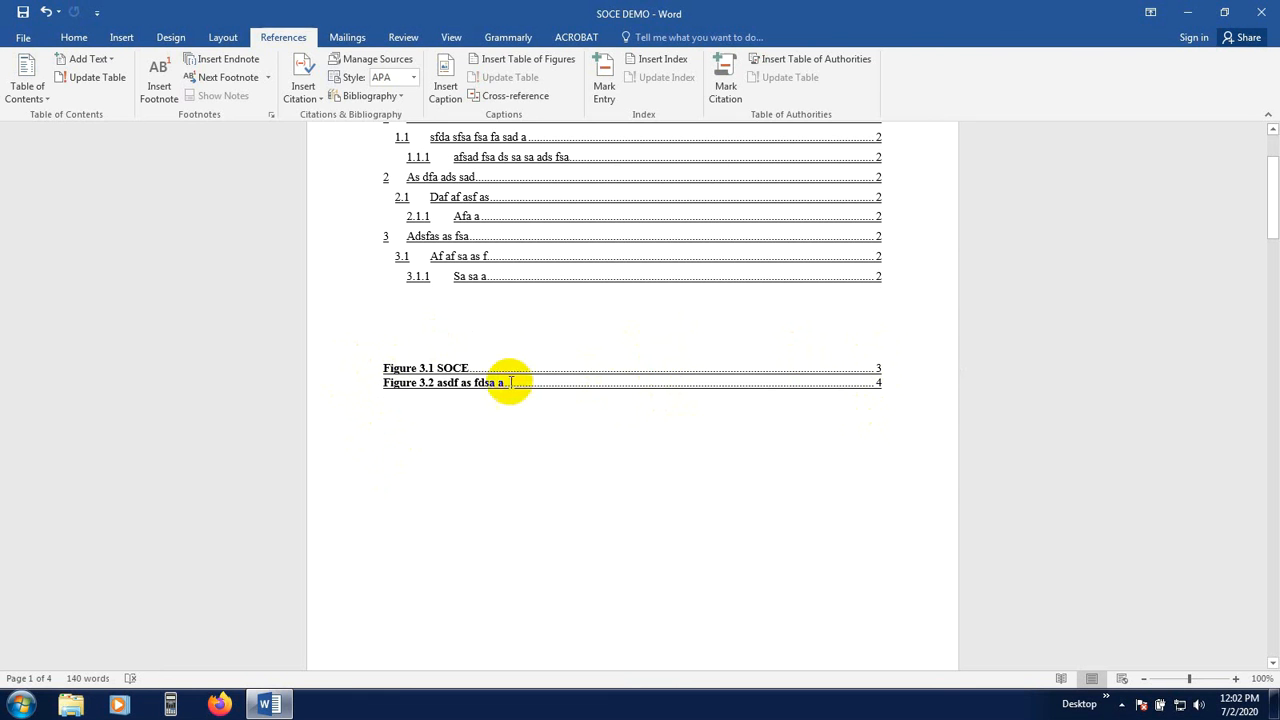
Try to remove the underline from the entries in the table of figures
click(578, 387)
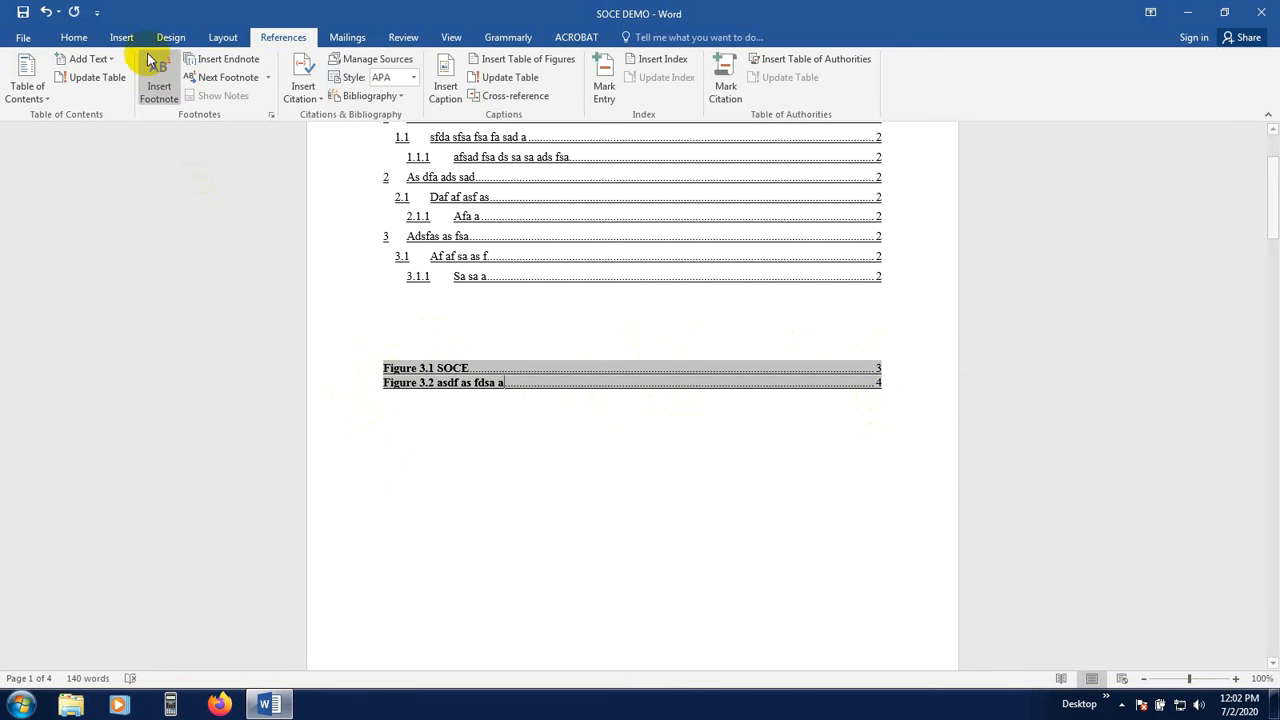
click(74, 37)
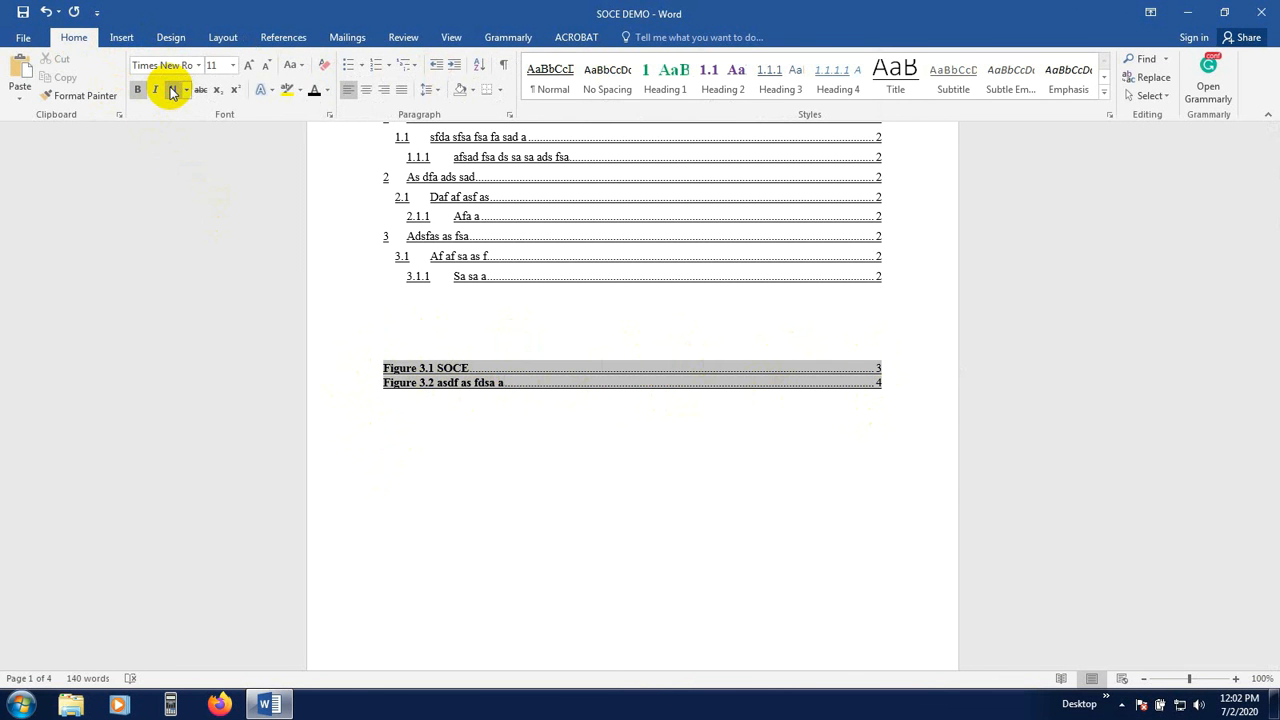
click(484, 399)
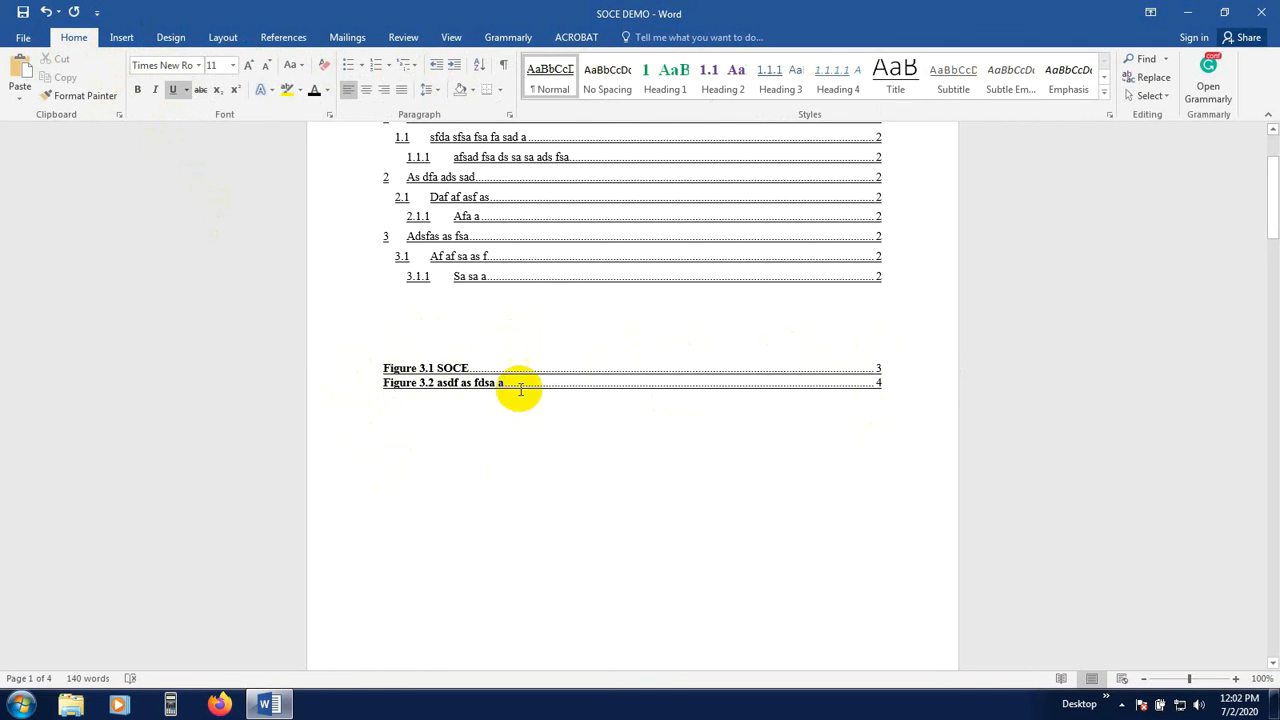
click(869, 381)
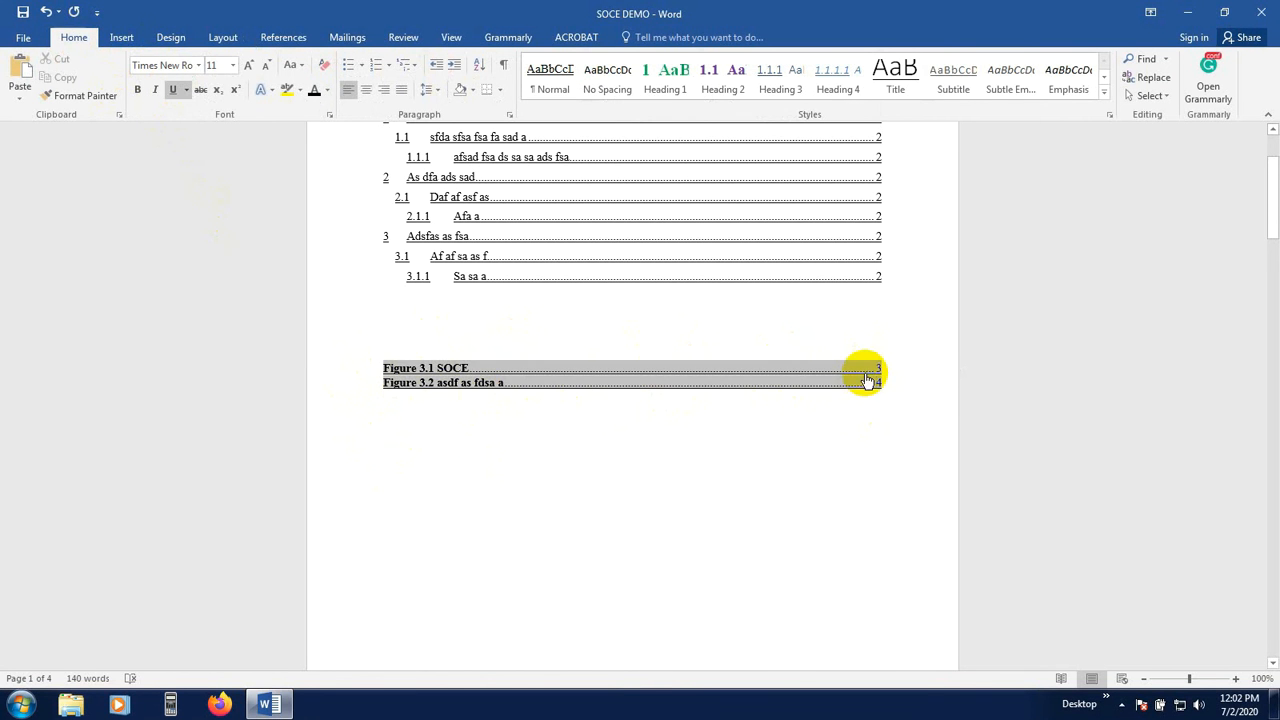
Remove the underline from all text in the document, including the table of contents and the table of figures
key(ctrl+a)
click(606, 398)
click(421, 376)
key(ctrl+a)
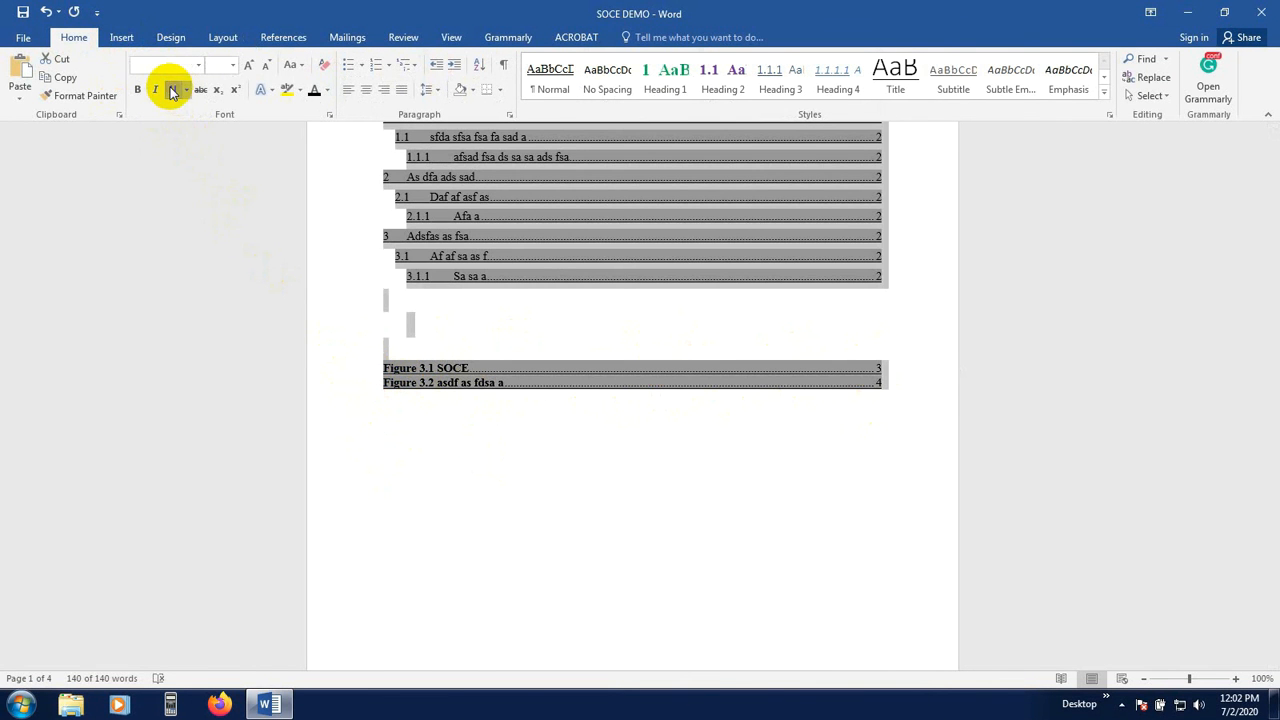
click(498, 602)
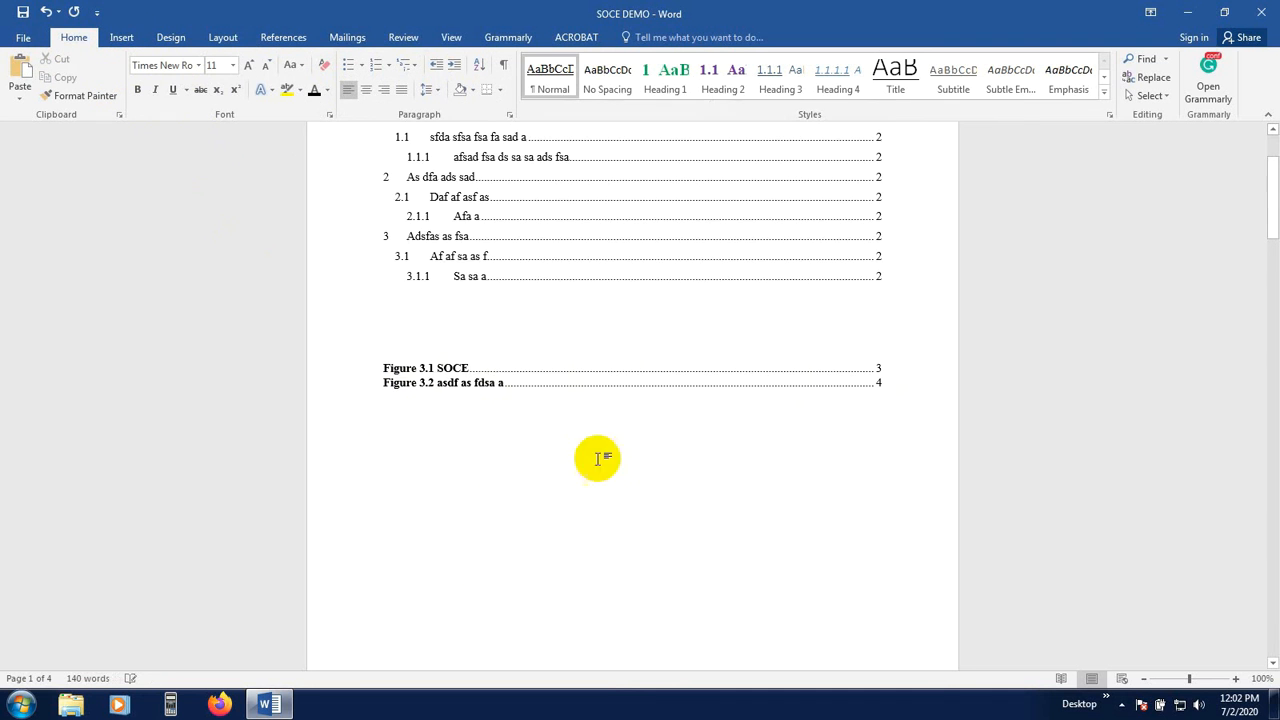
Add the centered title "Table of Figure" on the blank line directly above the table of figures
scroll(530, 362, up, 2)
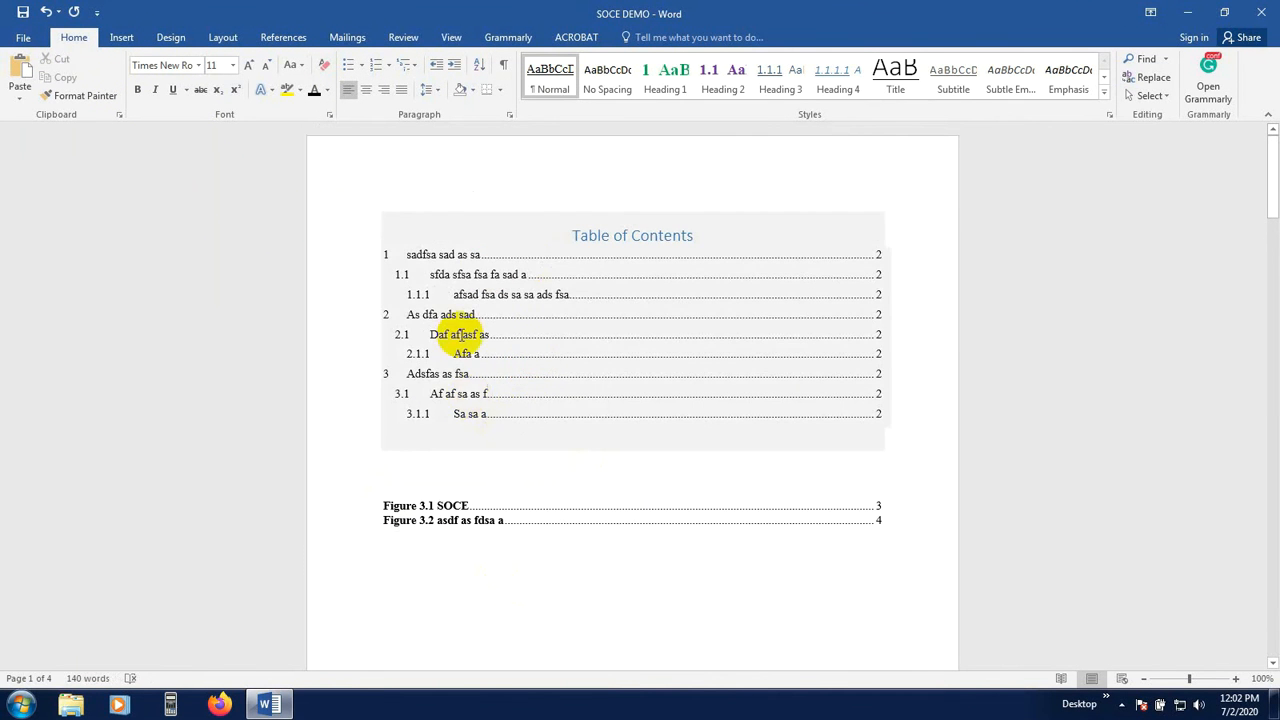
scroll(734, 586, down, 2)
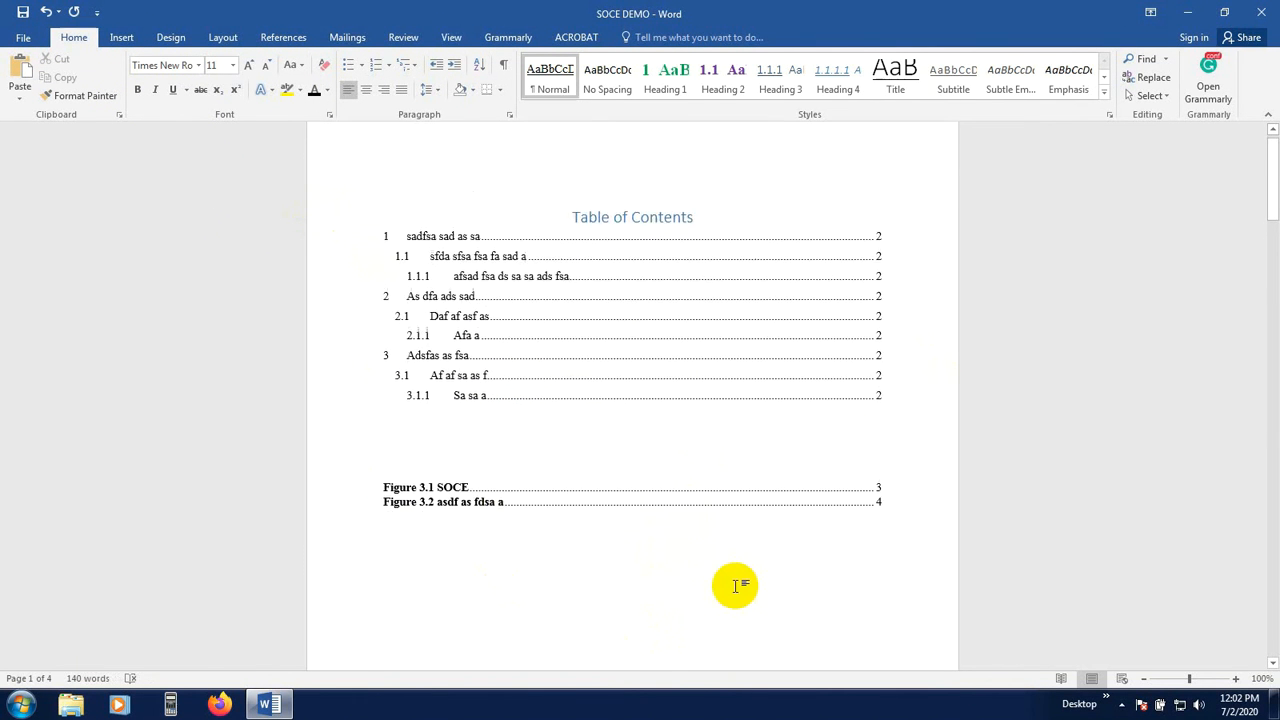
scroll(723, 577, up, 2)
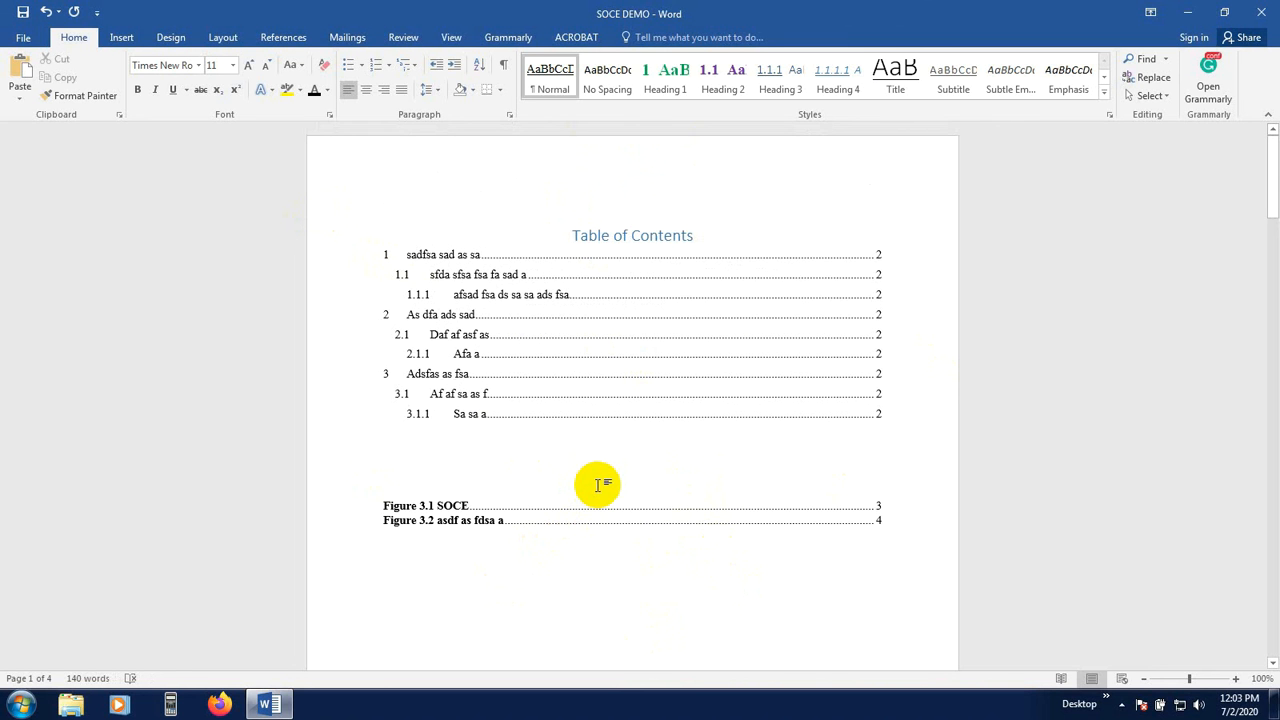
text(Table of Figure)
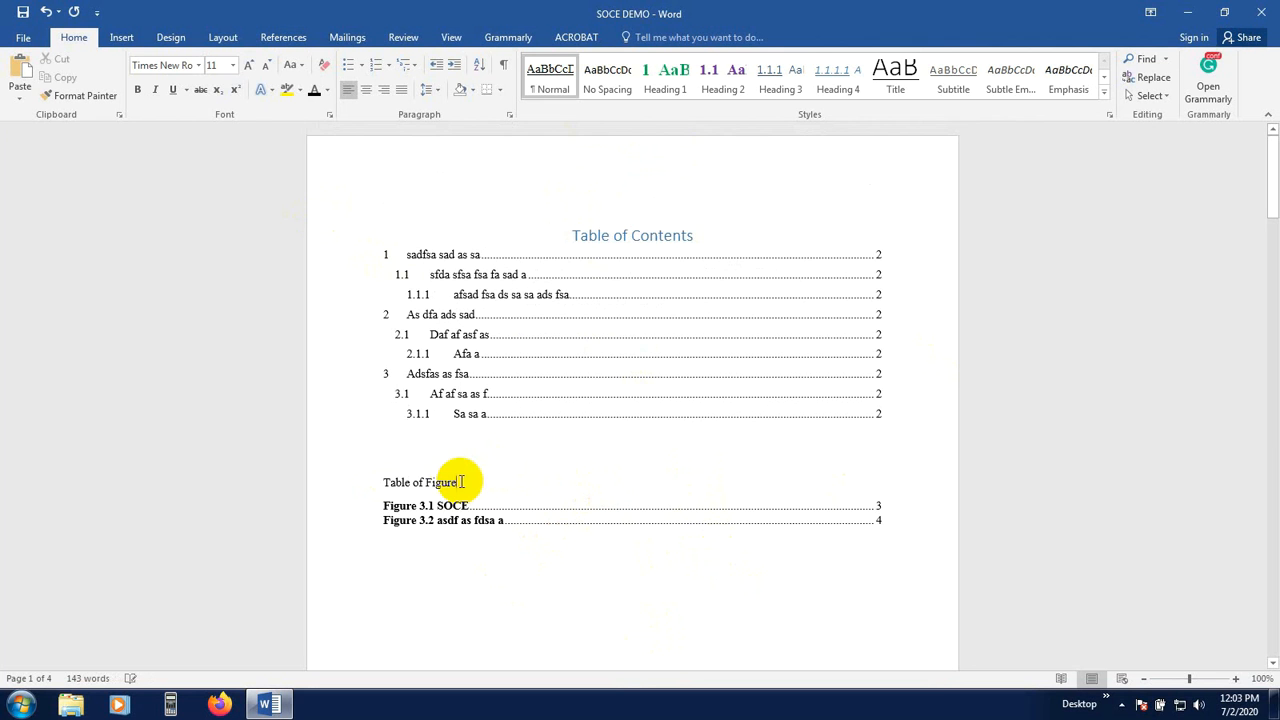
click(366, 89)
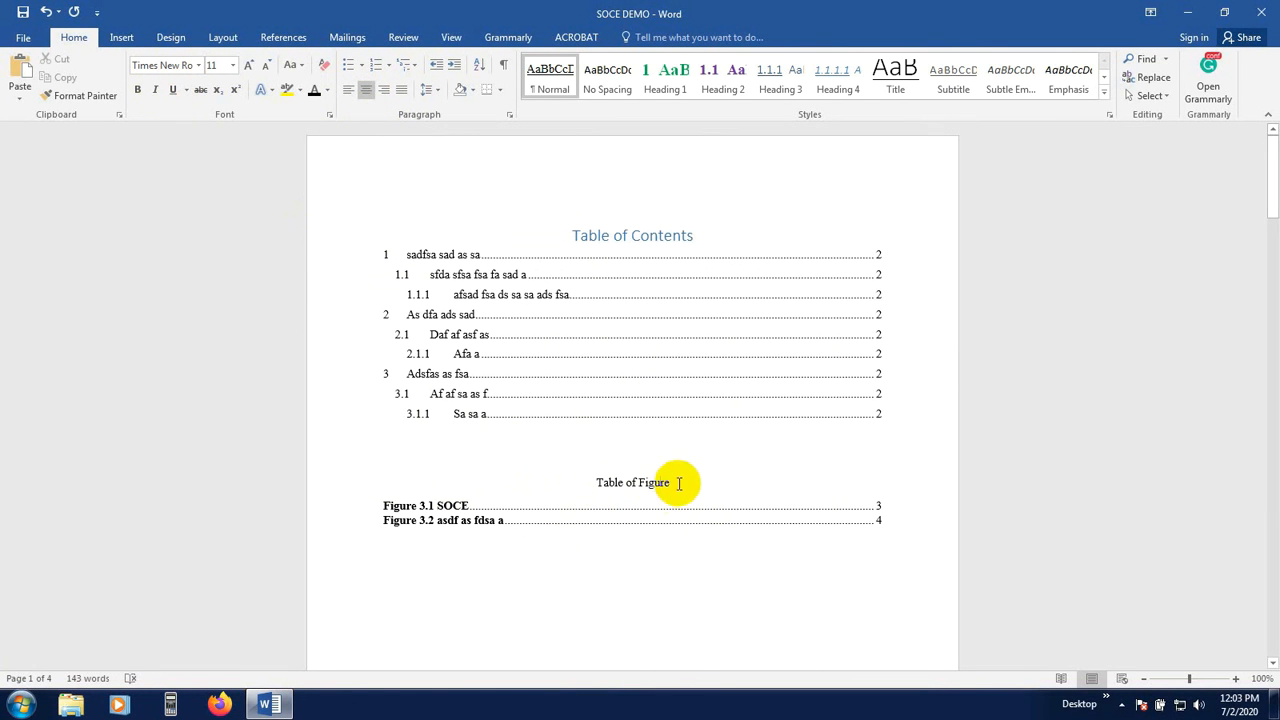
Format the "Table of Figure" title as bold with a font size of 20
drag(678, 483, 540, 483)
click(247, 66)
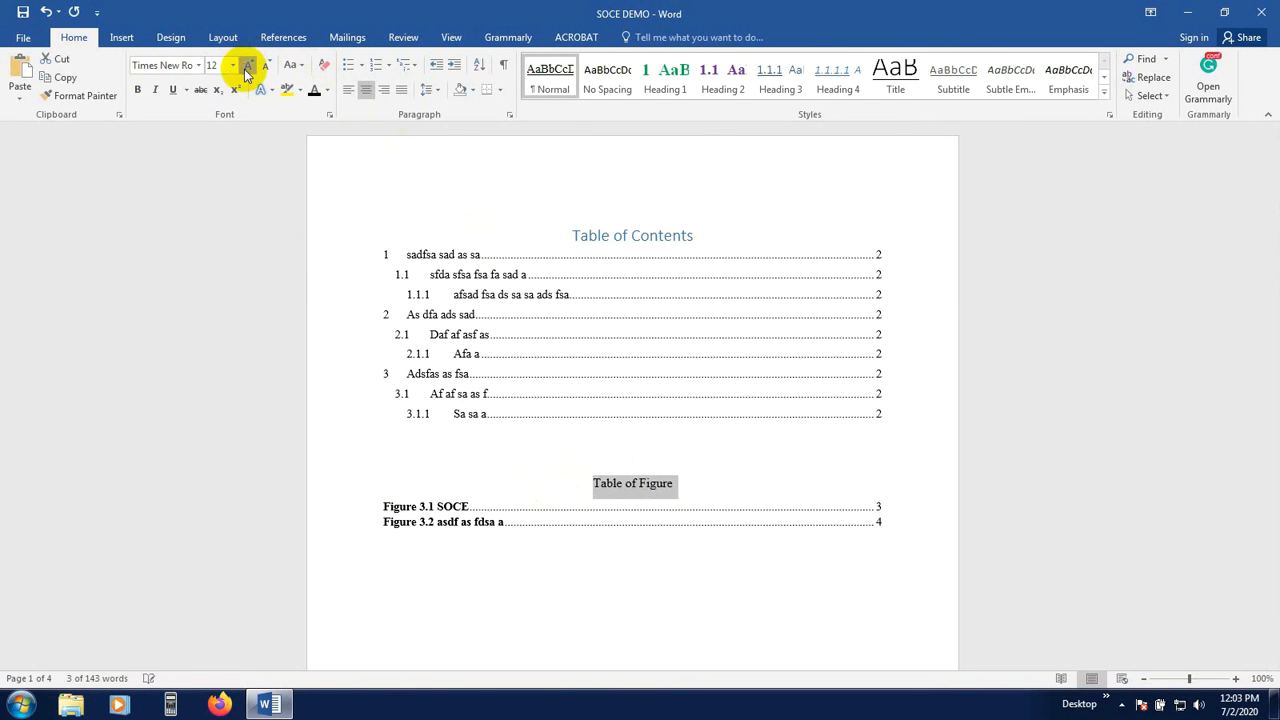
click(247, 66)
click(247, 66)
click(247, 66)
click(247, 66)
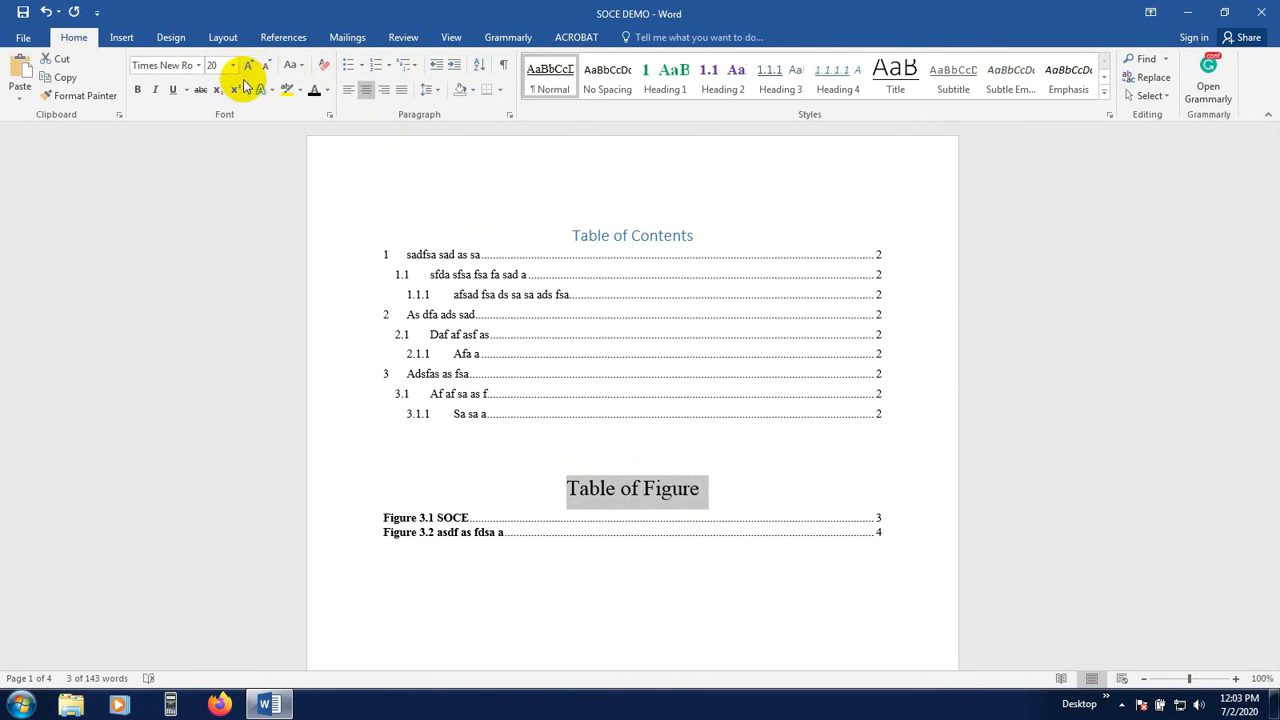
click(138, 89)
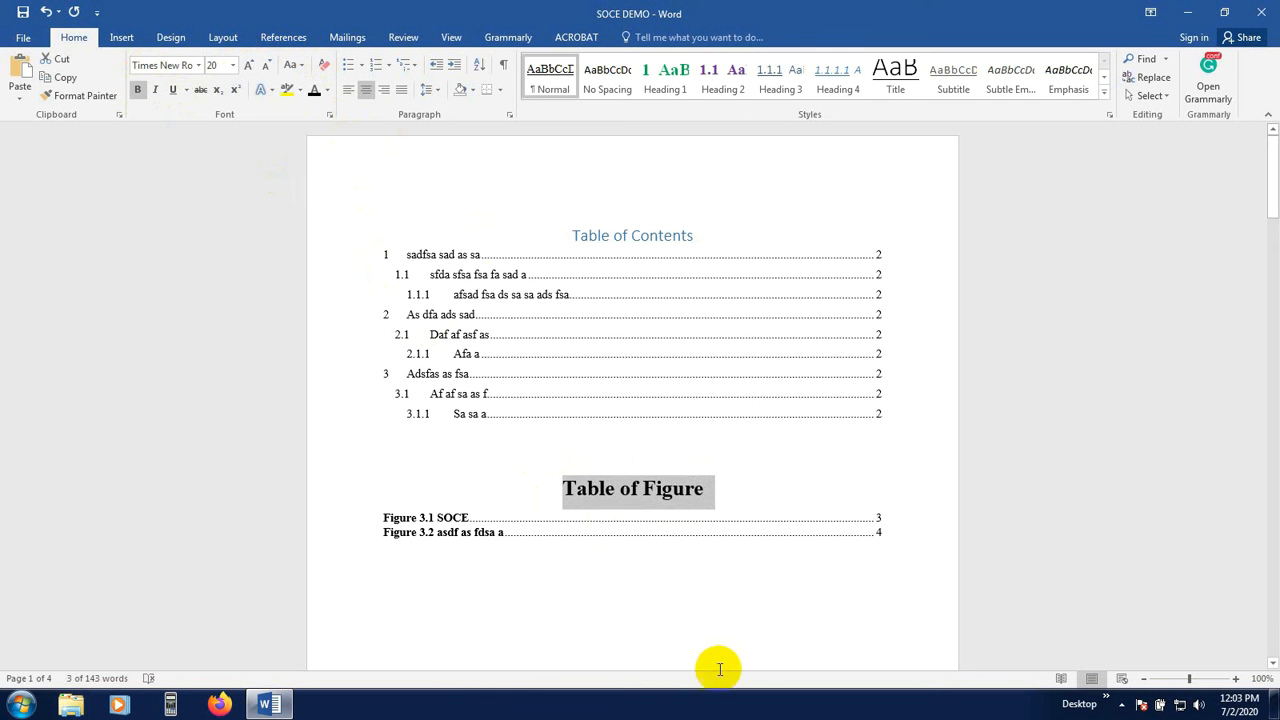
click(694, 631)
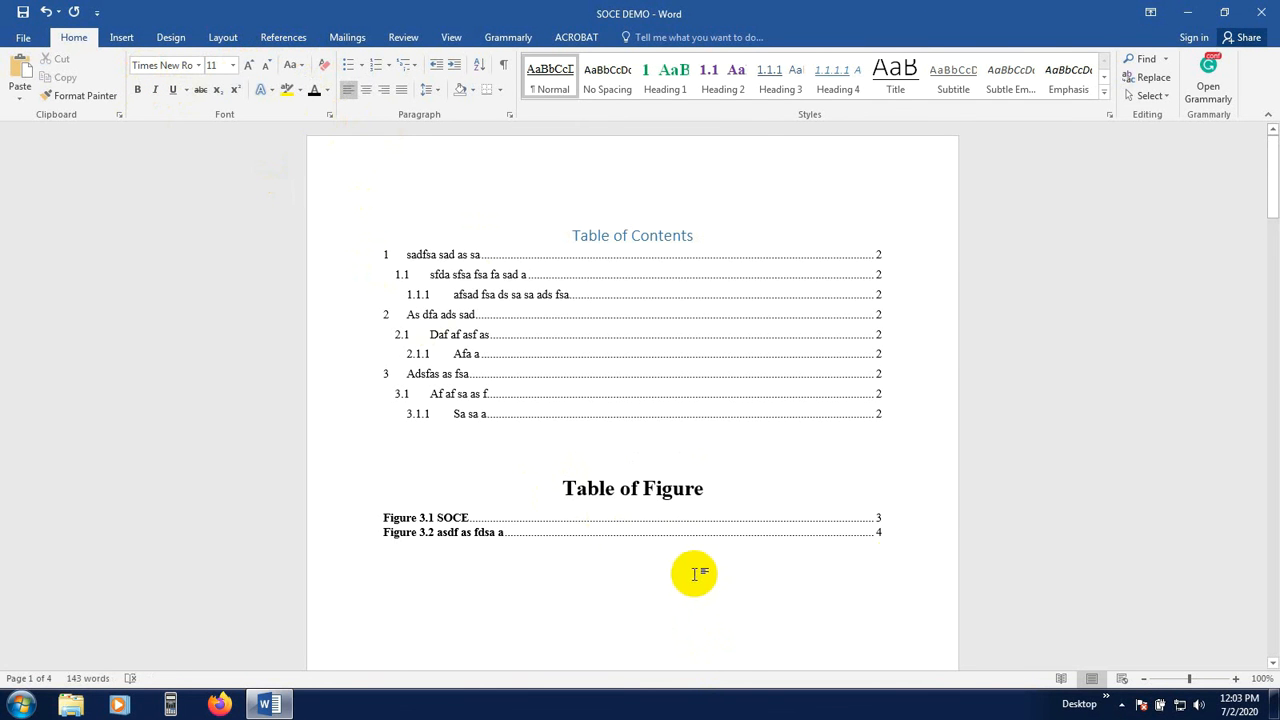
Reduce the font size of the "Table of Figure" title by three steps
scroll(1003, 480, down, 4)
scroll(657, 488, down, 4)
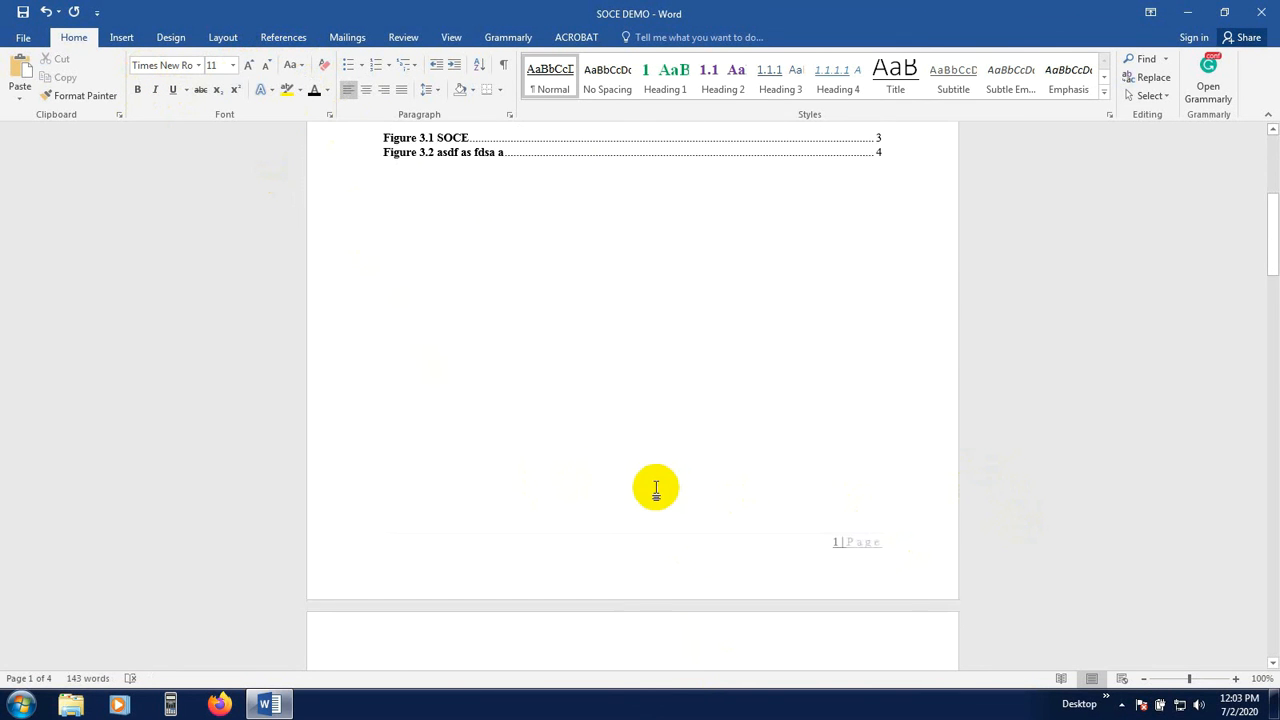
scroll(662, 488, up, 8)
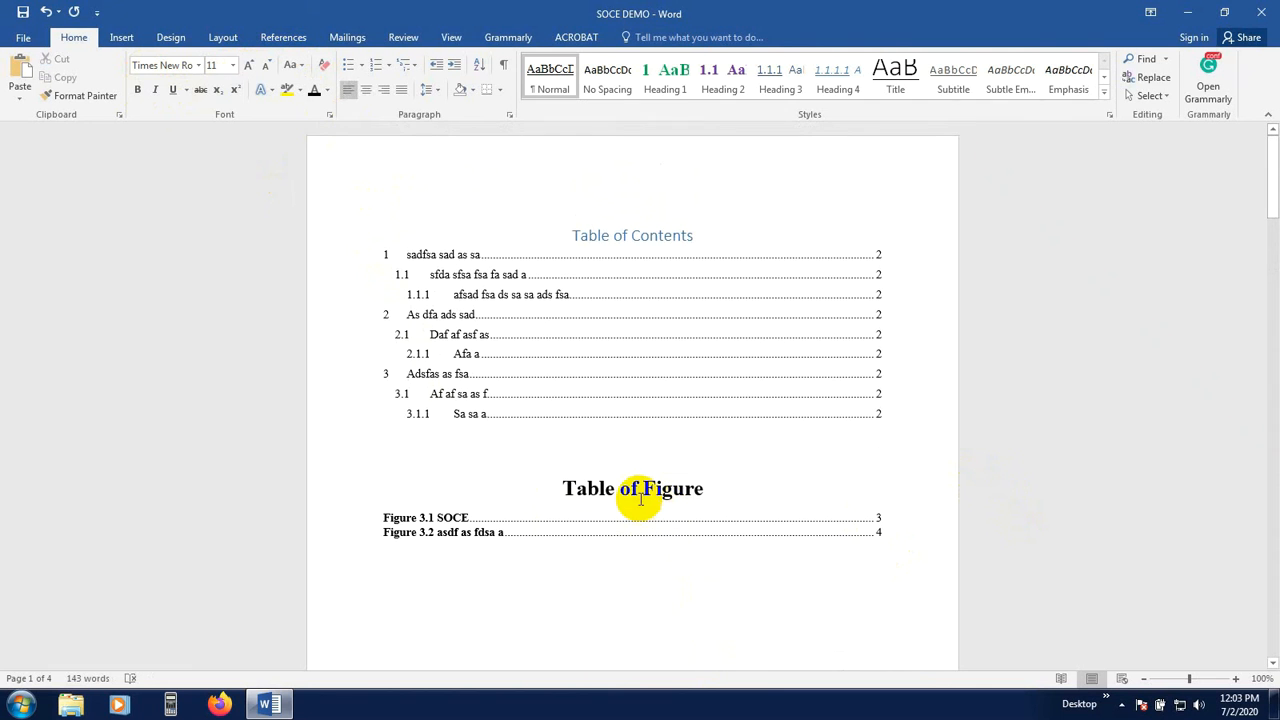
drag(720, 488, 515, 490)
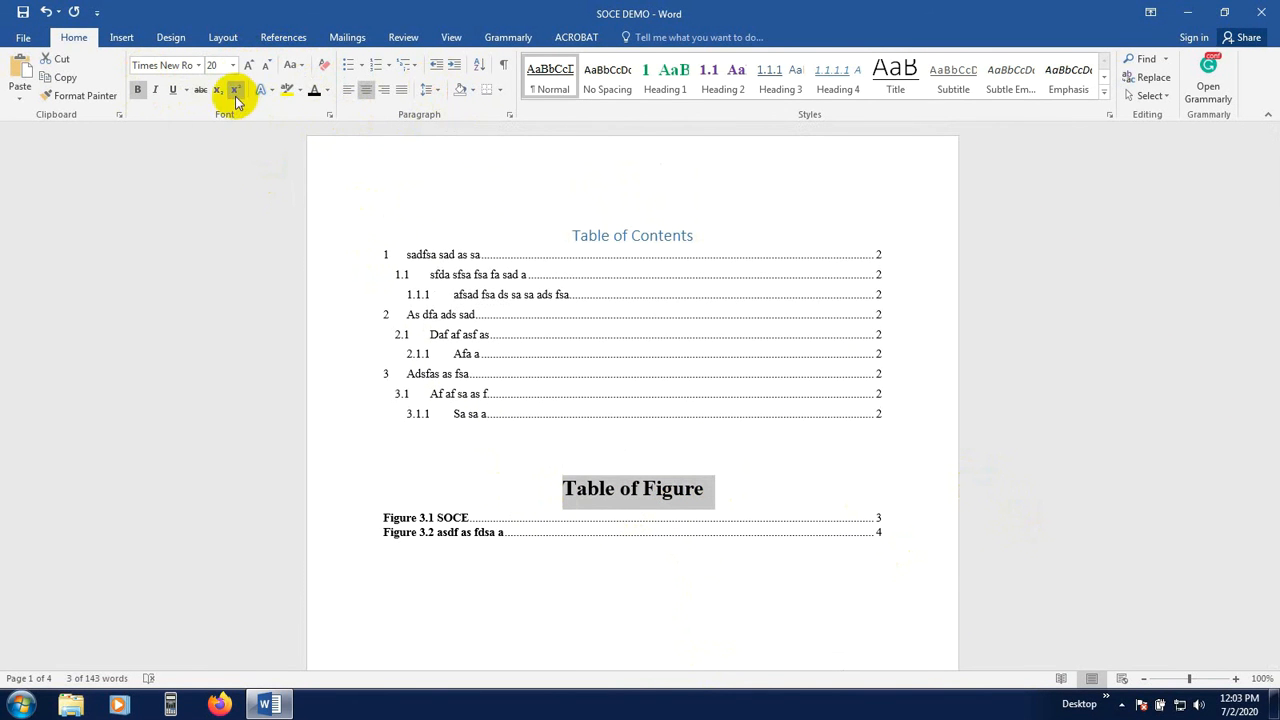
click(267, 66)
click(268, 66)
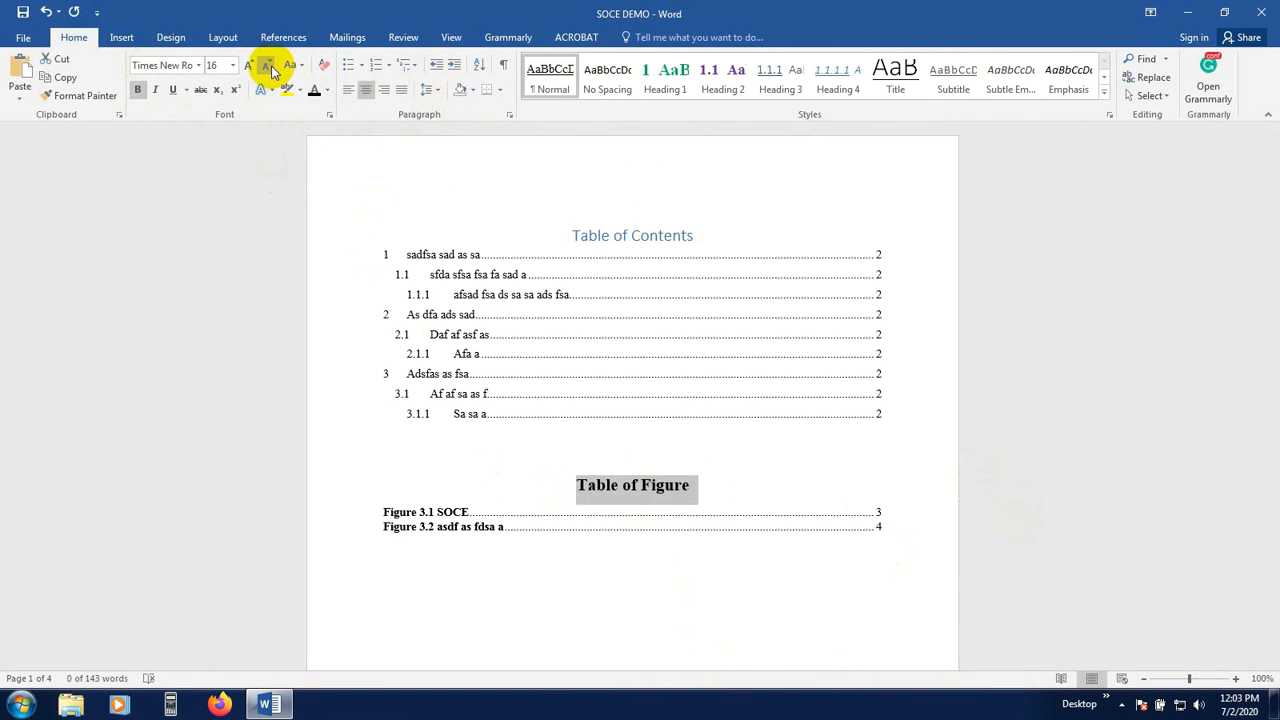
click(268, 66)
click(1043, 443)
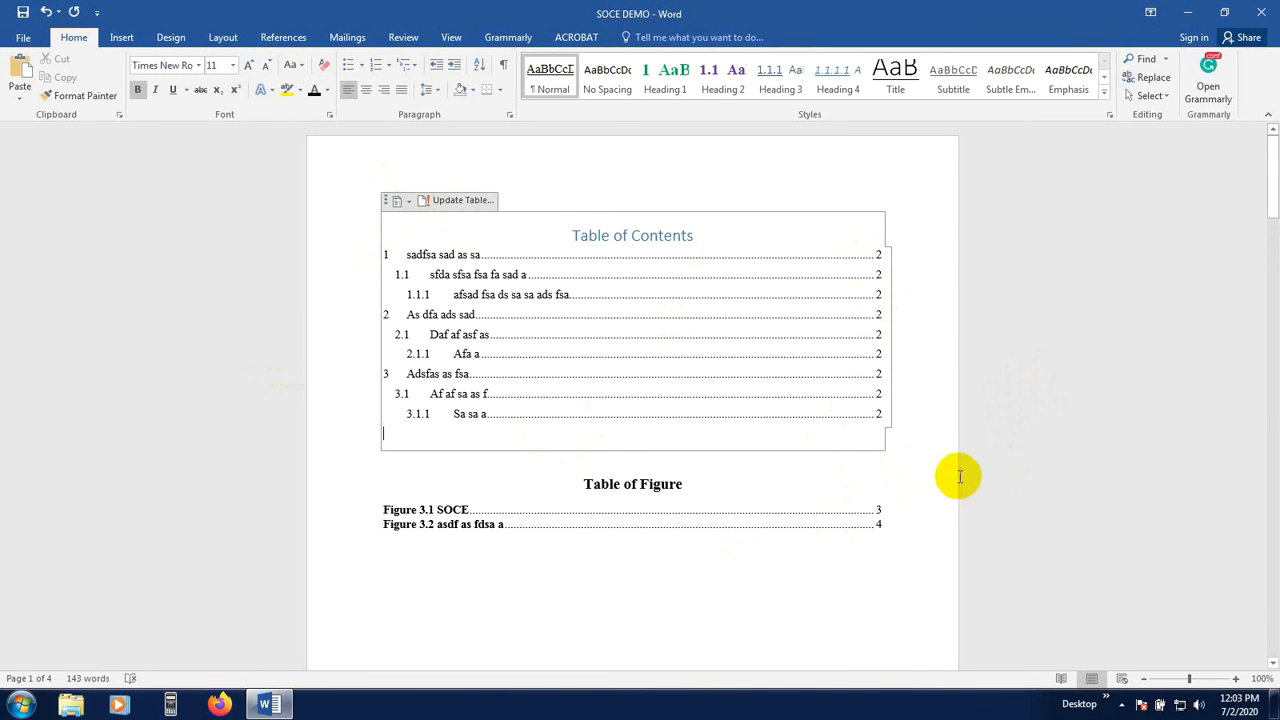
Review the table of contents and table of figures on page 1 and the numbered multilevel headings on page 2
scroll(965, 472, down, 8)
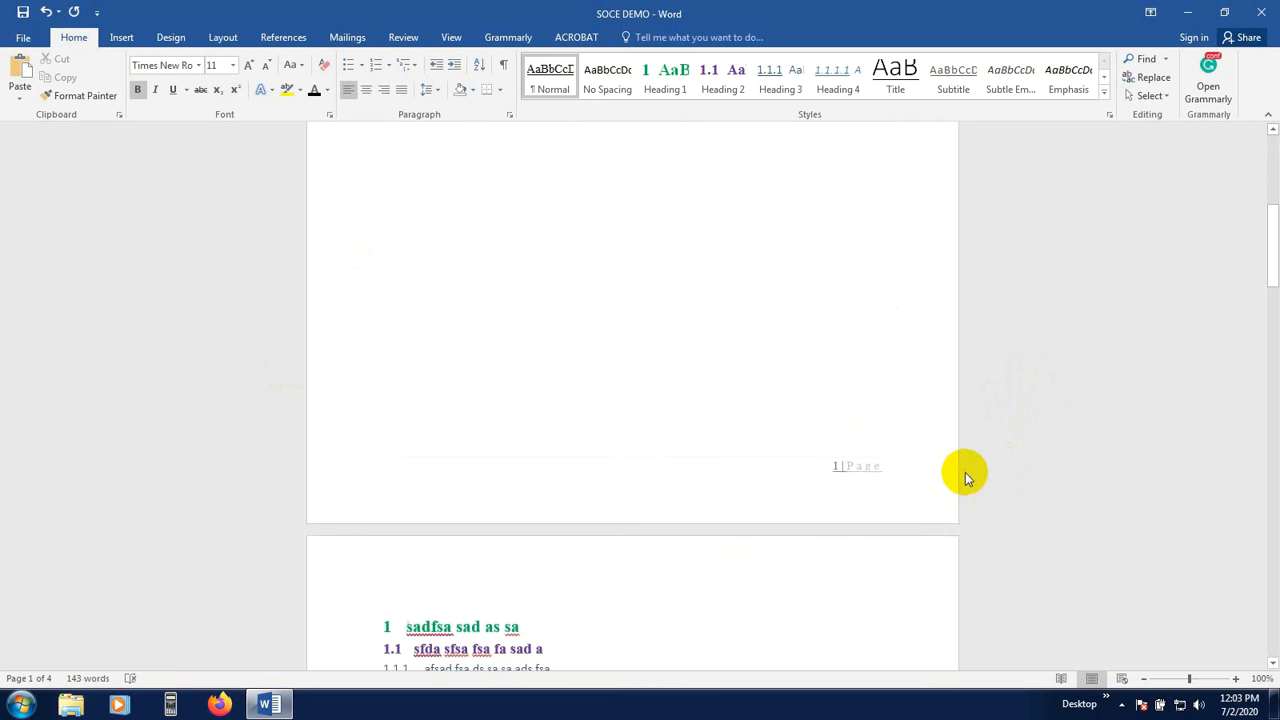
scroll(945, 471, up, 5)
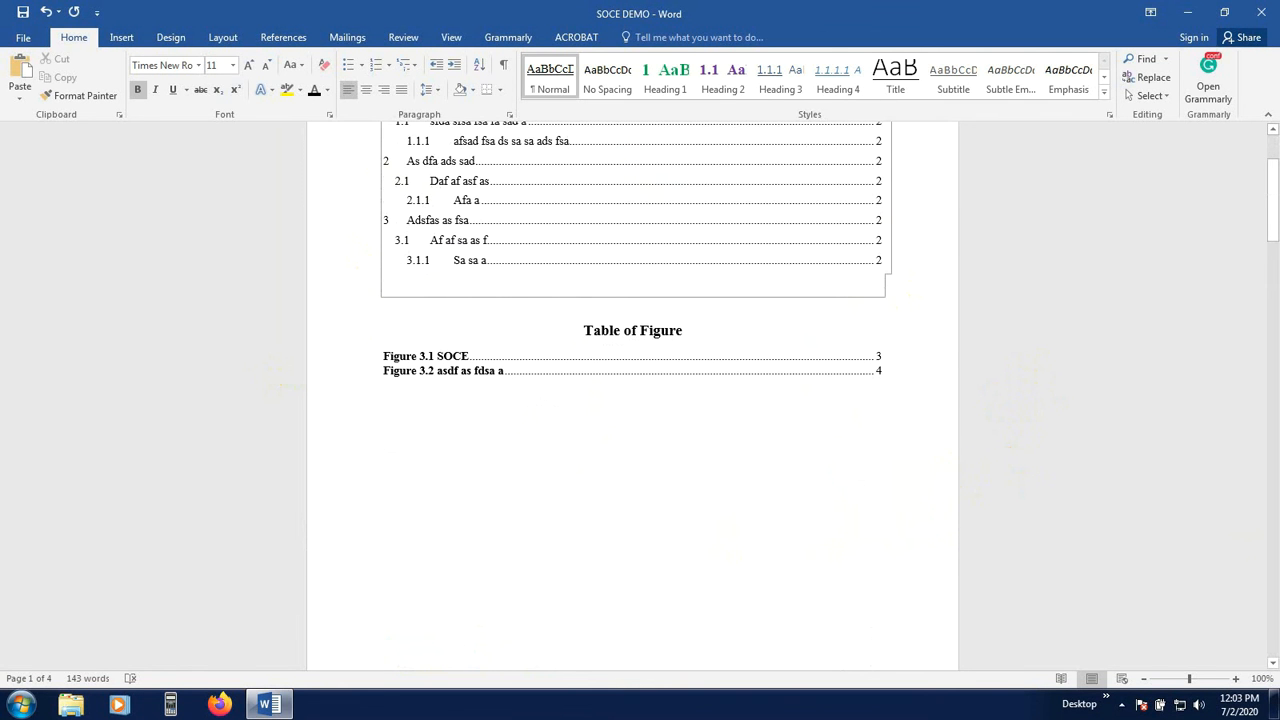
scroll(940, 468, up, 3)
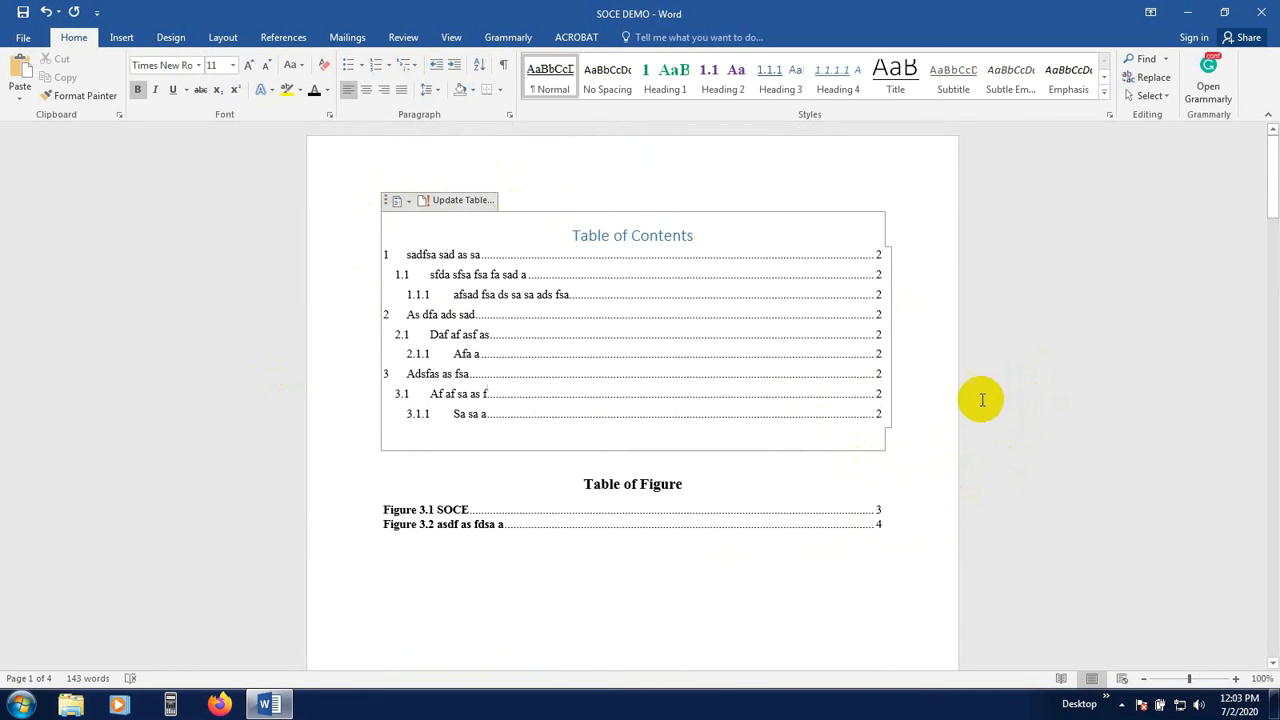
scroll(917, 400, down, 6)
scroll(660, 437, up, 6)
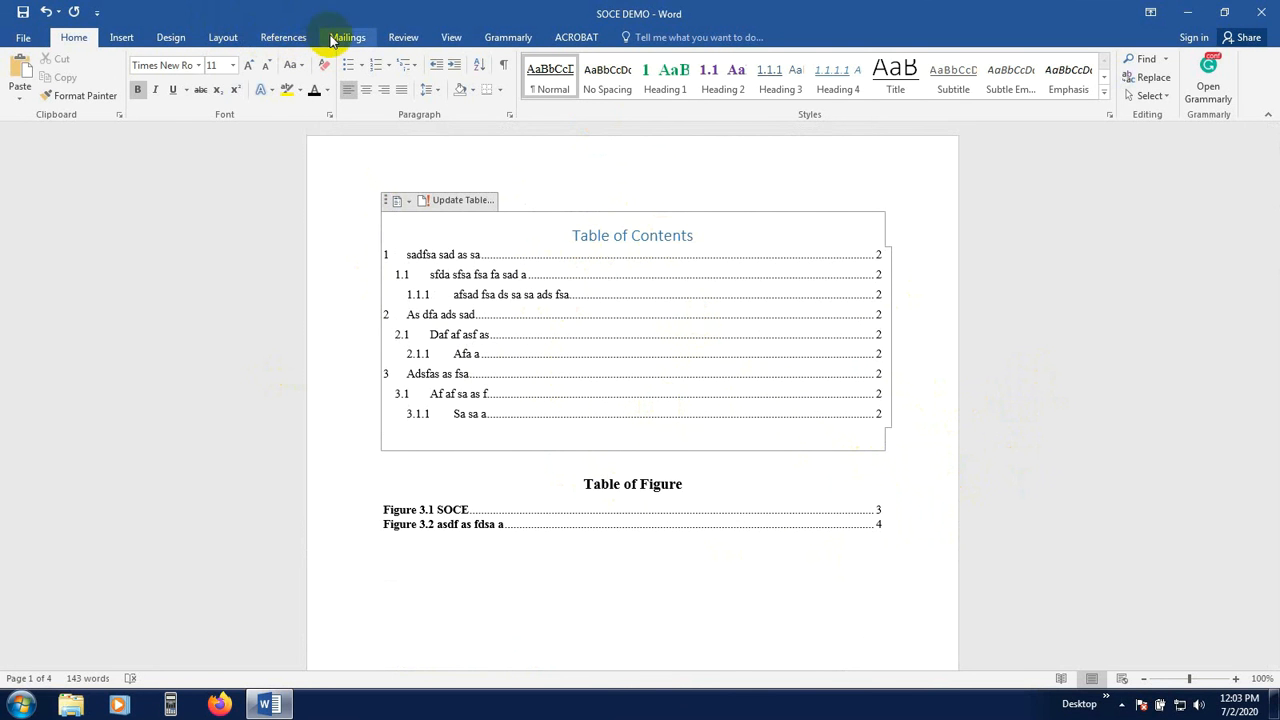
click(269, 39)
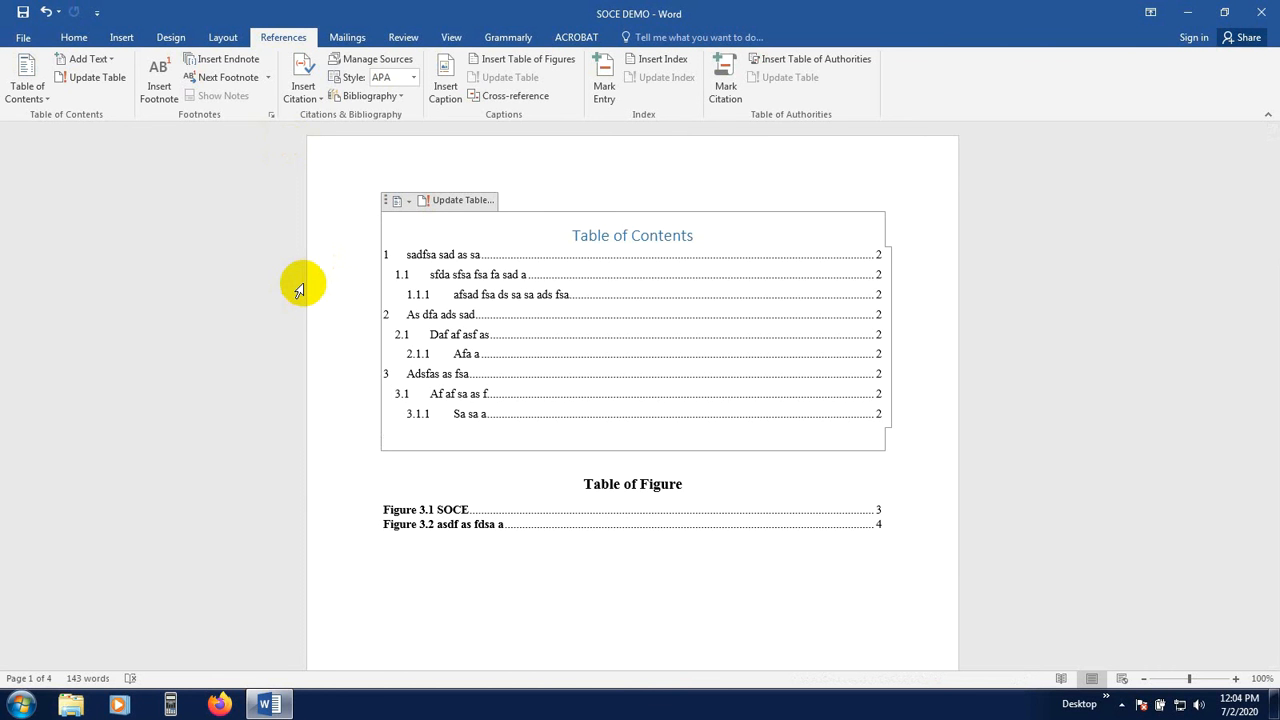
scroll(345, 420, down, 10)
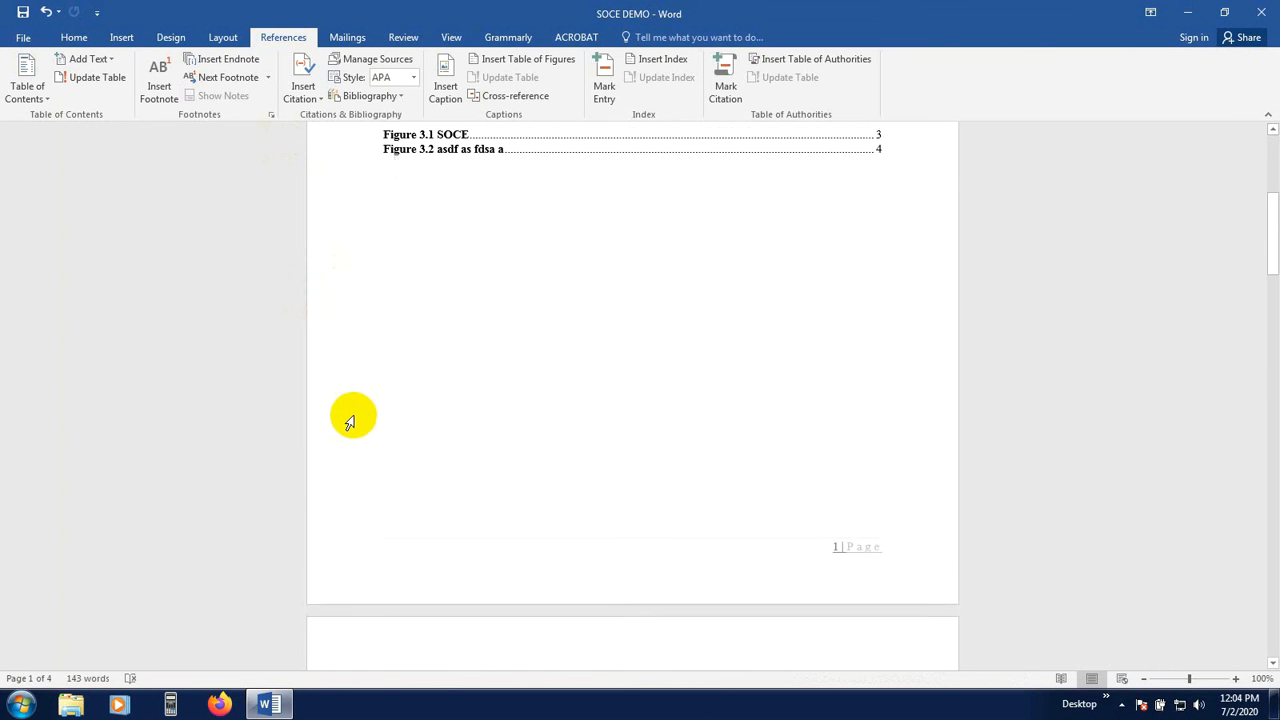
scroll(354, 410, down, 5)
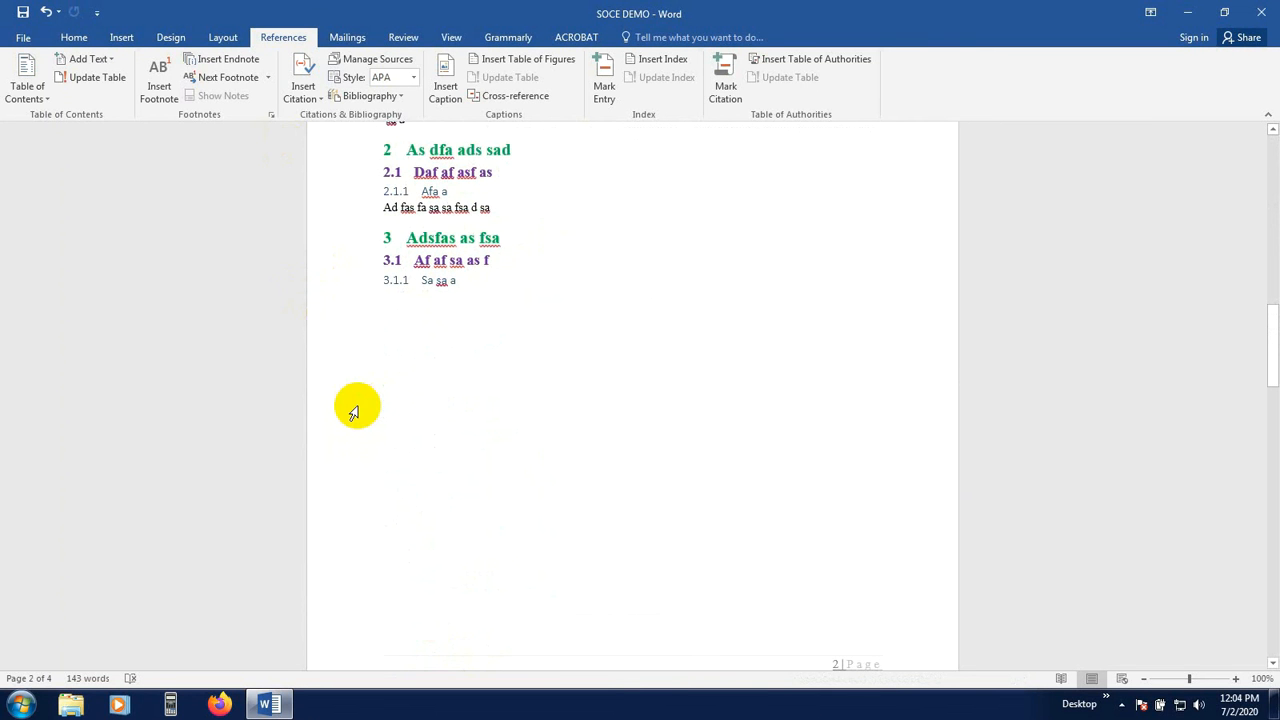
scroll(606, 406, up, 2)
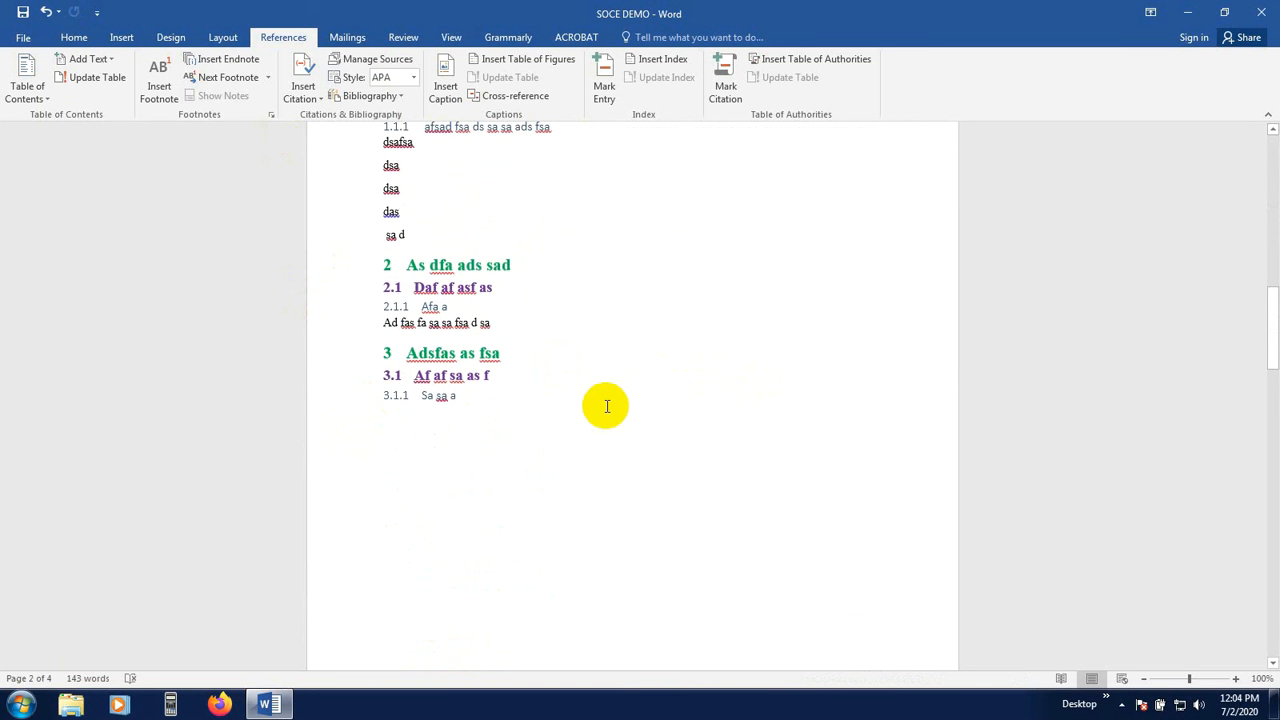
scroll(606, 406, up, 3)
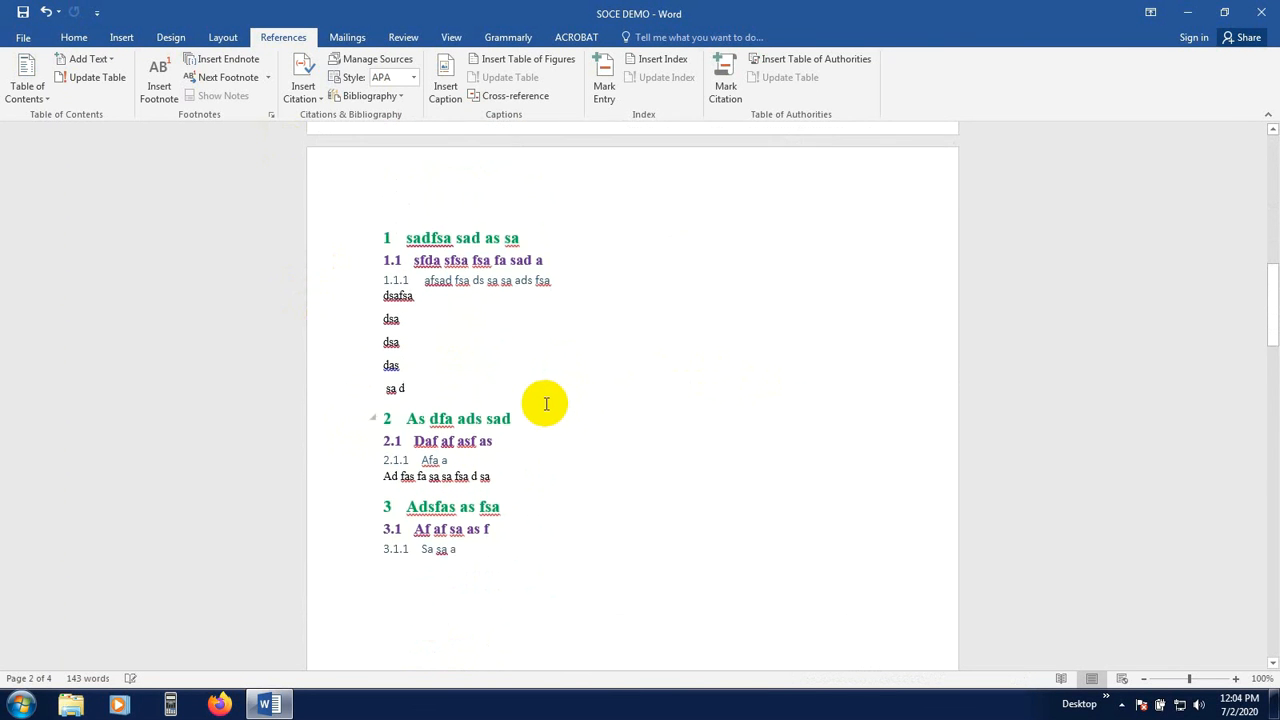
scroll(546, 403, up, 2)
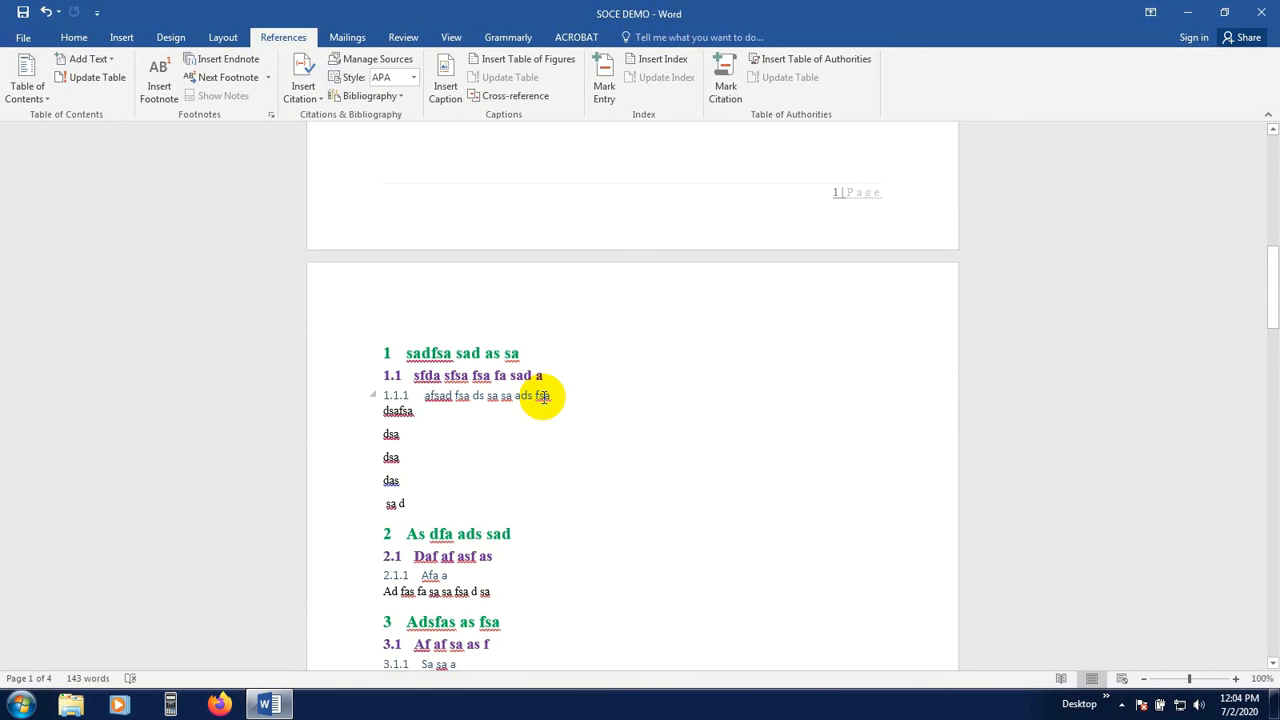